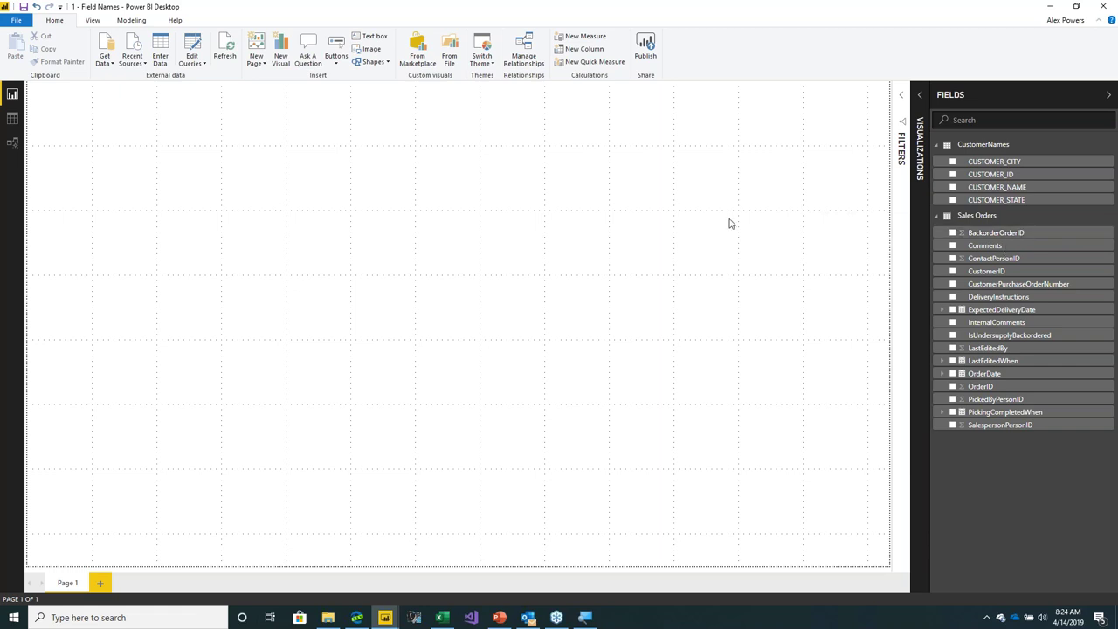
# Open the query editor and add a CustomerNames step replacing "_" with " " in every column name using Table.TransformColumnNames and Replacer.ReplaceText
pyautogui.click(191, 61)
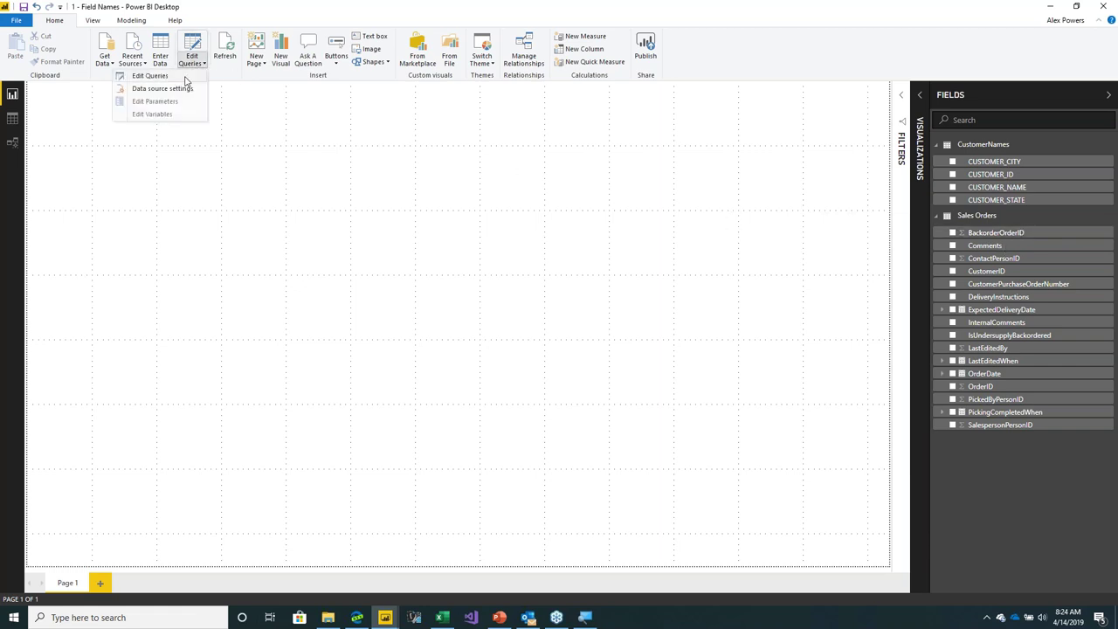
pyautogui.click(184, 77)
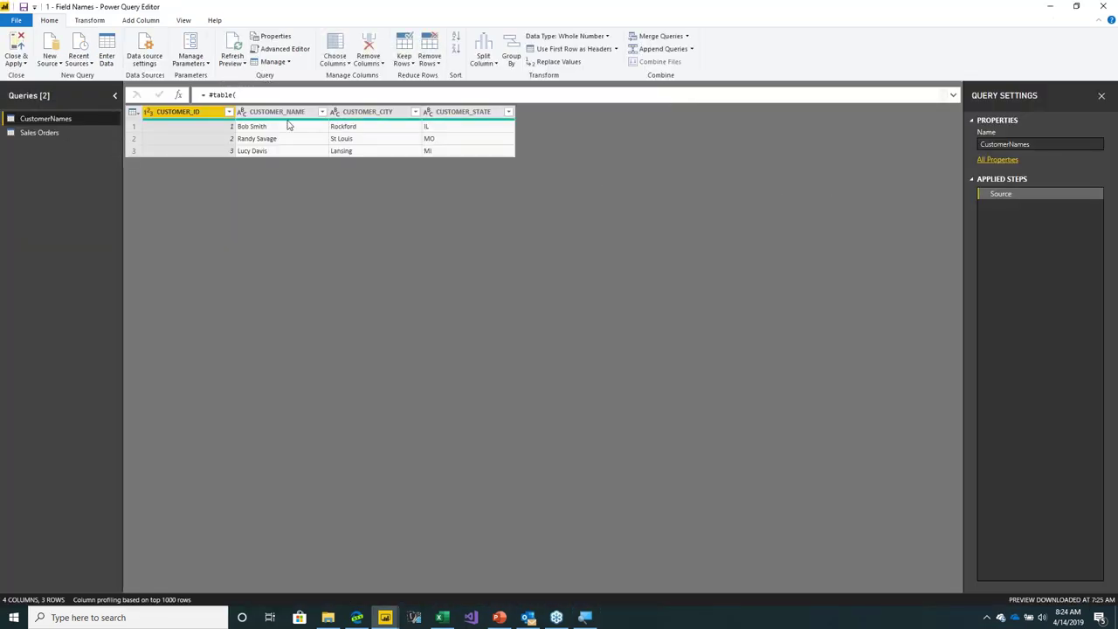
pyautogui.click(179, 94)
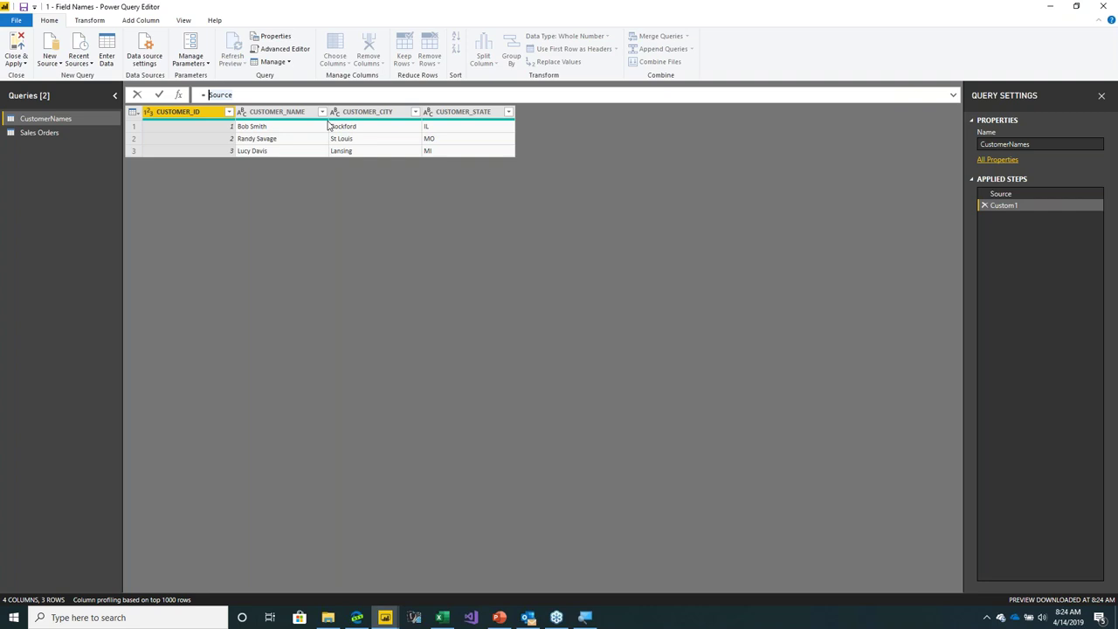
pyautogui.write('Table.TransformCol')
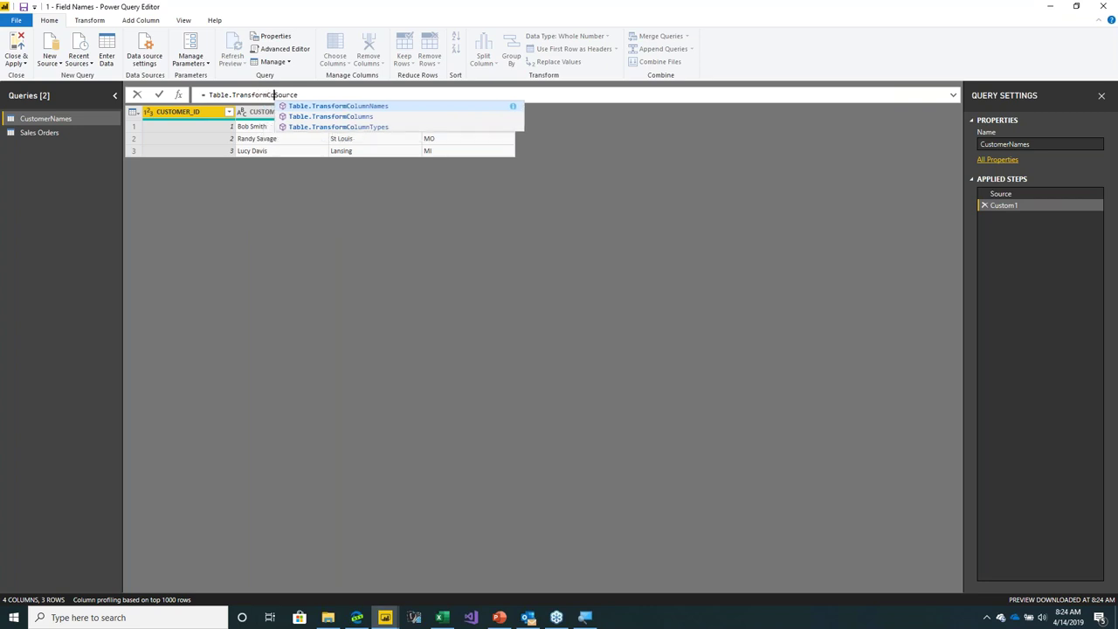
pyautogui.write('umnNames(Source')
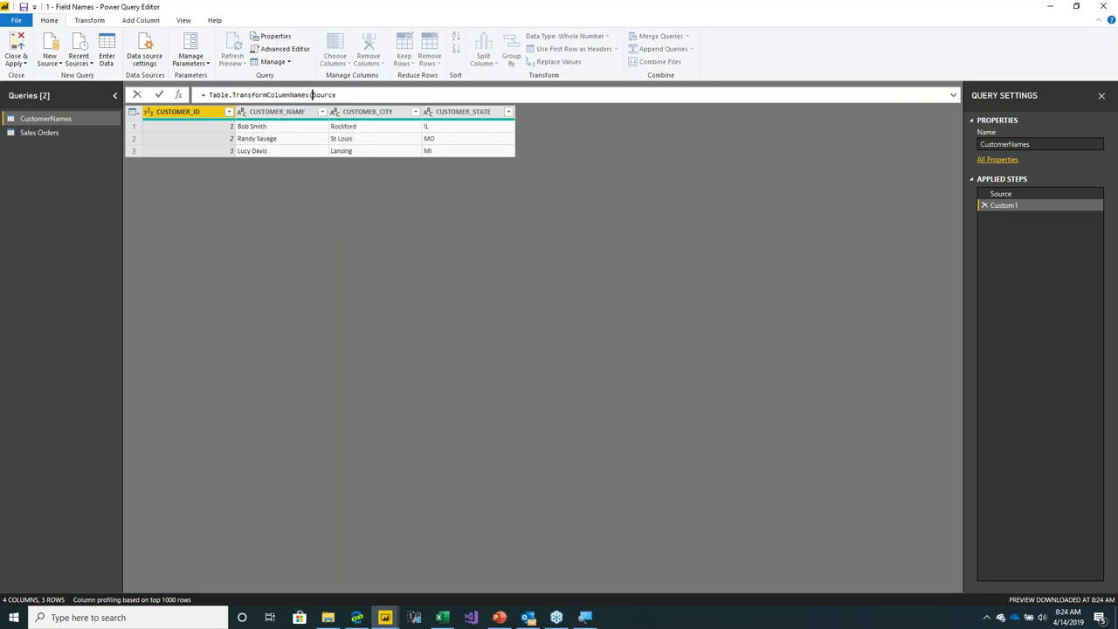
pyautogui.write(', each Replacer.')
pyautogui.press('Tab')
pyautogui.write('( _ ,')
pyautogui.write('"_", " ")')
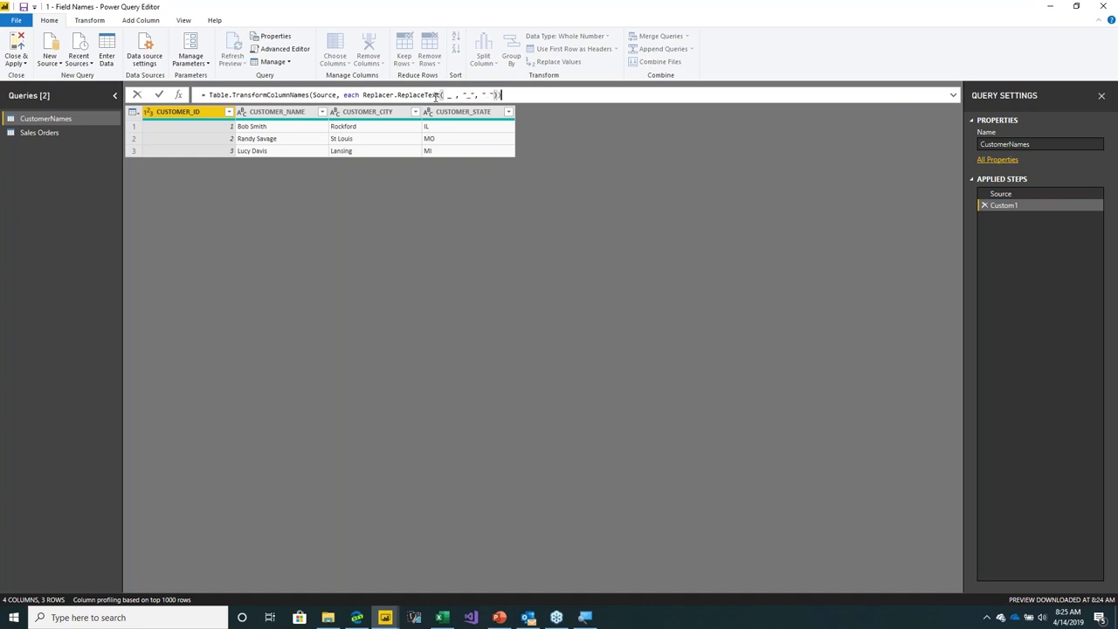
pyautogui.press('Return')
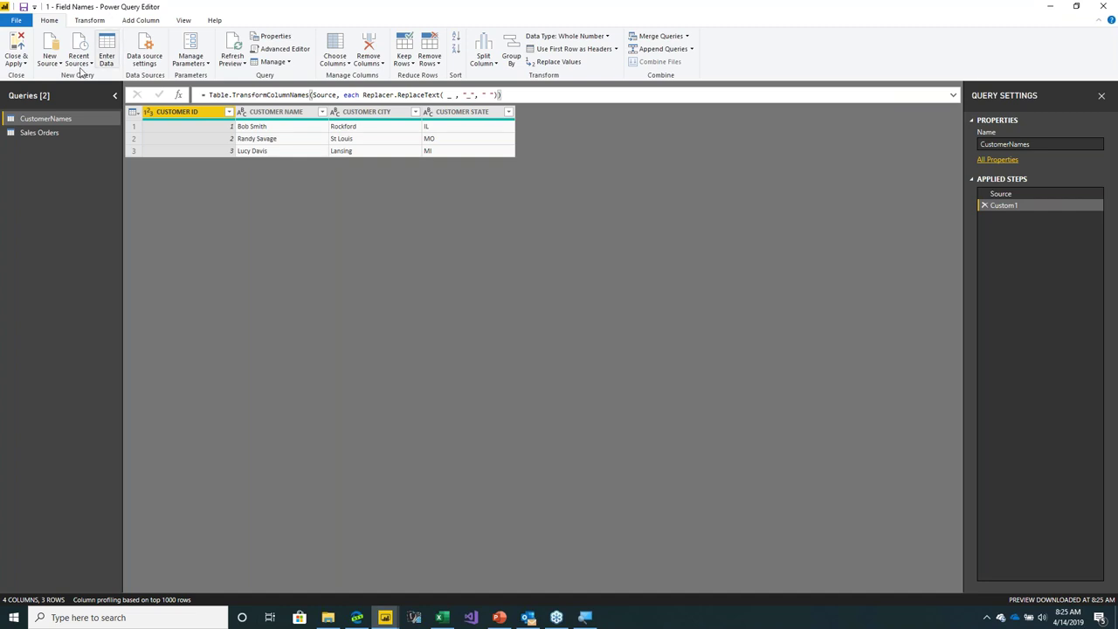
# Wrap the Replacer.ReplaceText expression in Text.Proper to capitalise the CustomerNames column names, and open the Sales Orders query
pyautogui.click(363, 94)
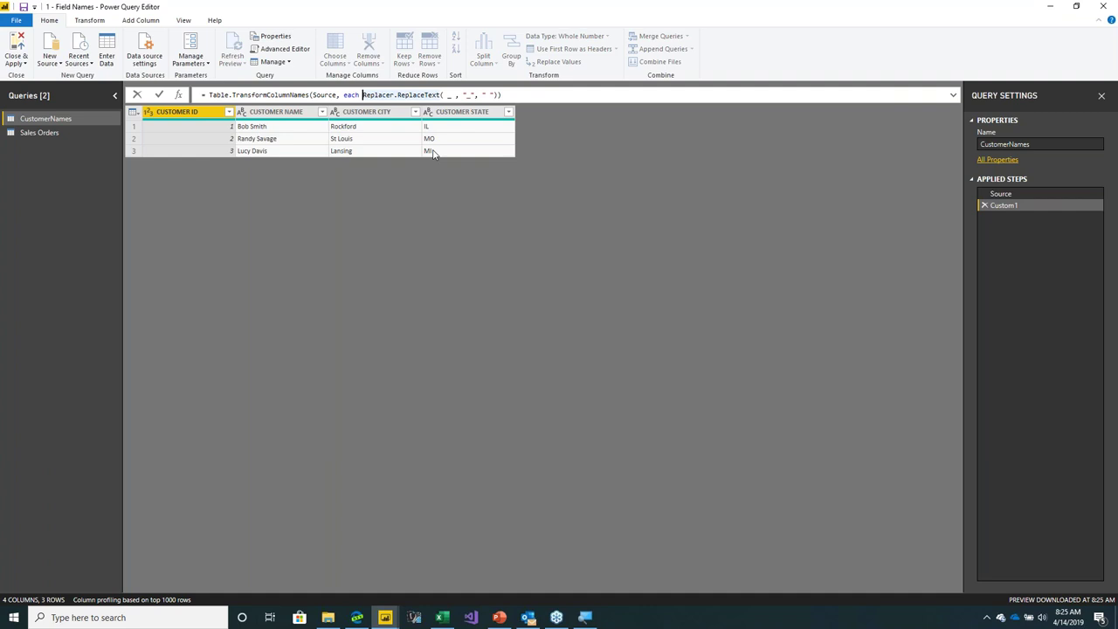
pyautogui.write('Text.Proper(')
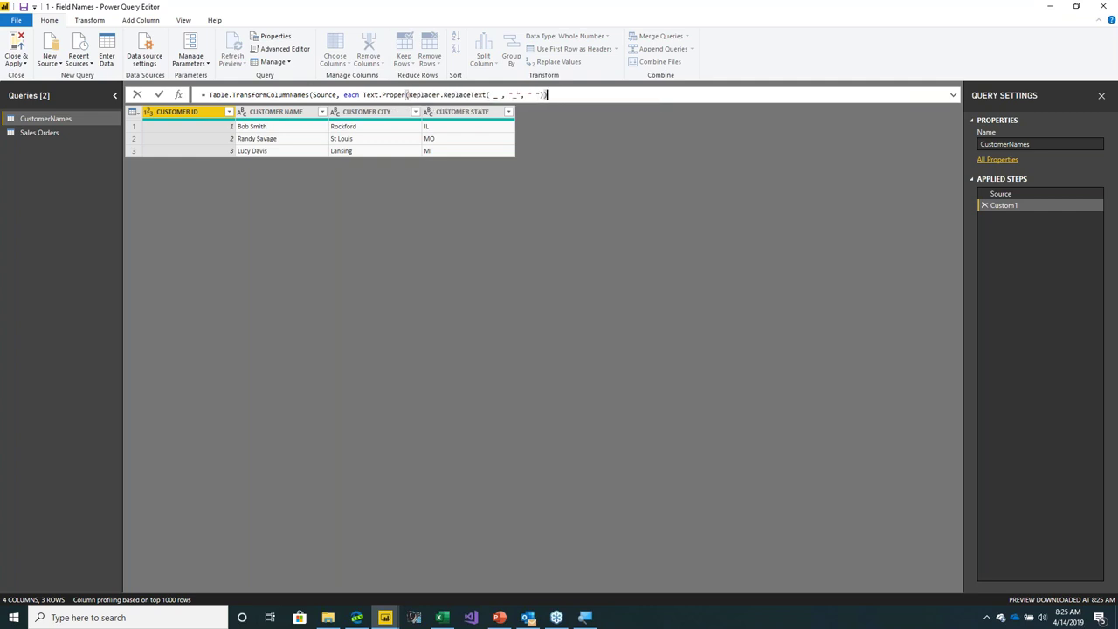
pyautogui.press('End')
pyautogui.write(')')
pyautogui.press('Return')
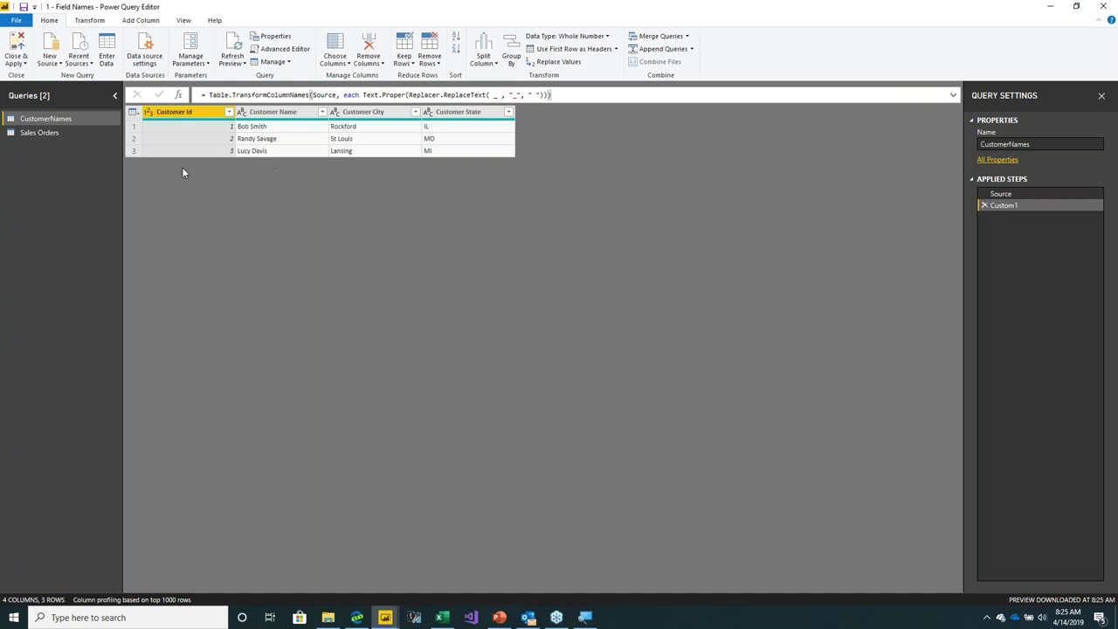
pyautogui.click(78, 130)
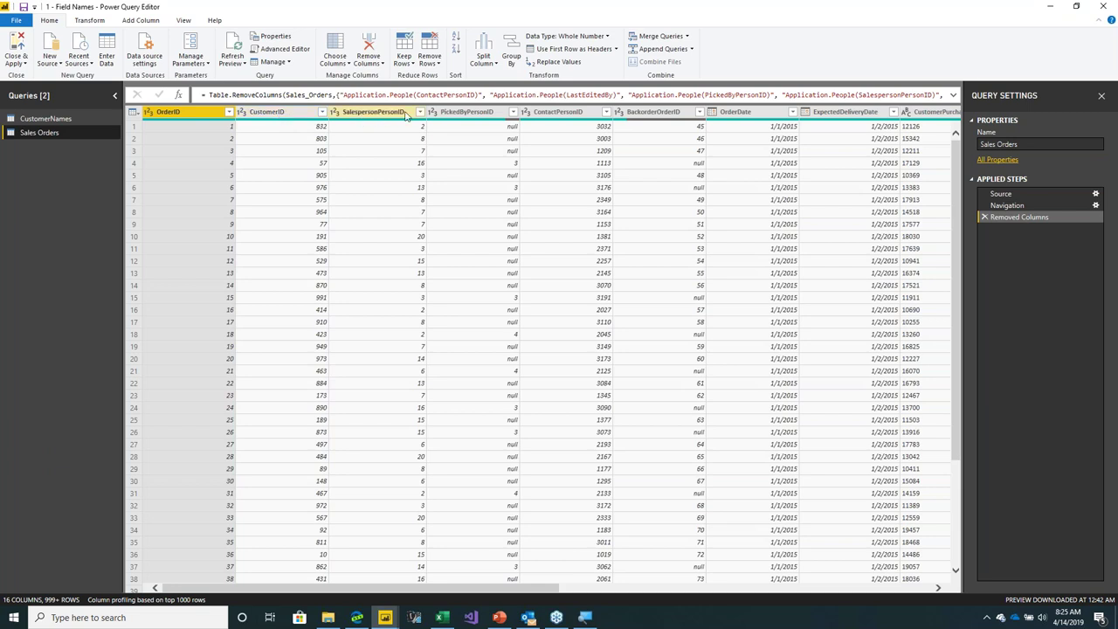
# Try renaming columns by hand to "Customer ID" and "Salesperson Person ID", and delete the Renamed Columns step
pyautogui.click(266, 112)
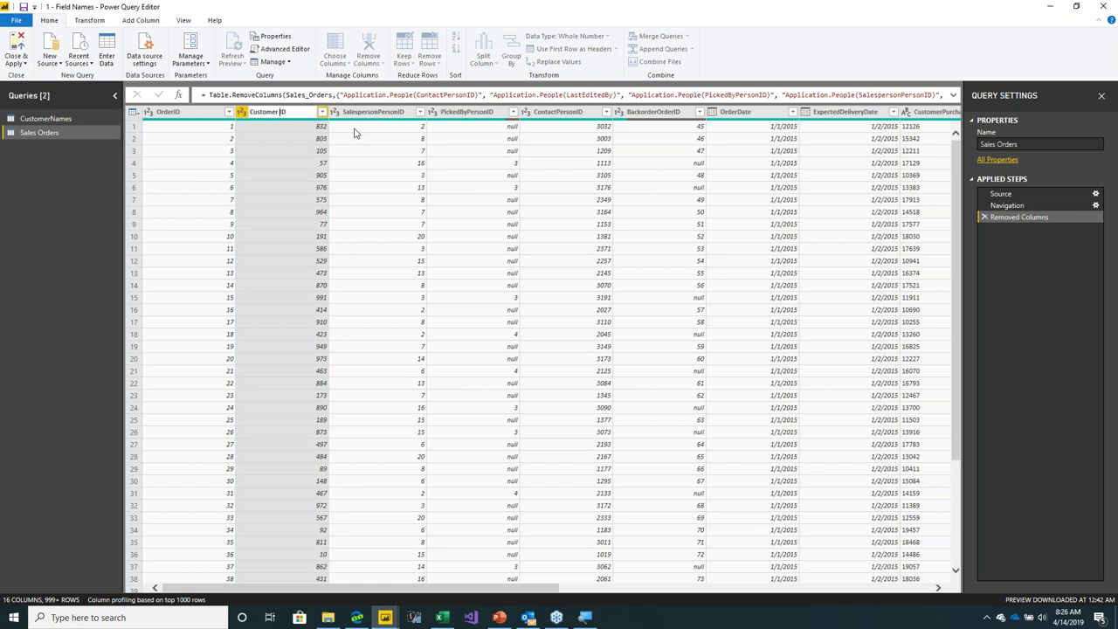
pyautogui.press('Tab')
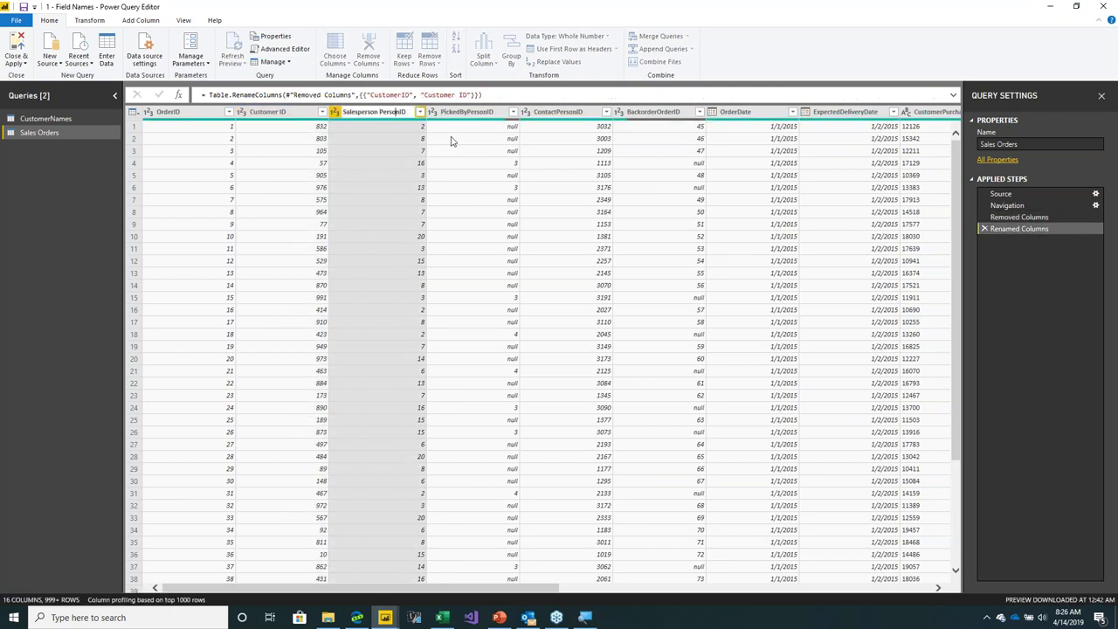
pyautogui.press('Escape')
pyautogui.press('Return')
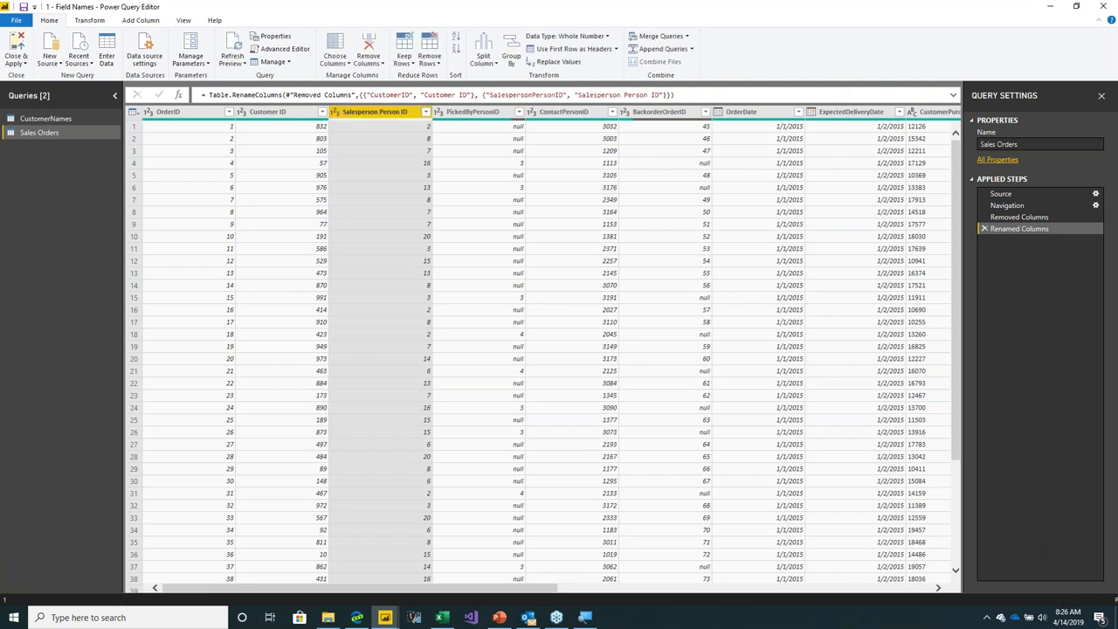
pyautogui.click(985, 228)
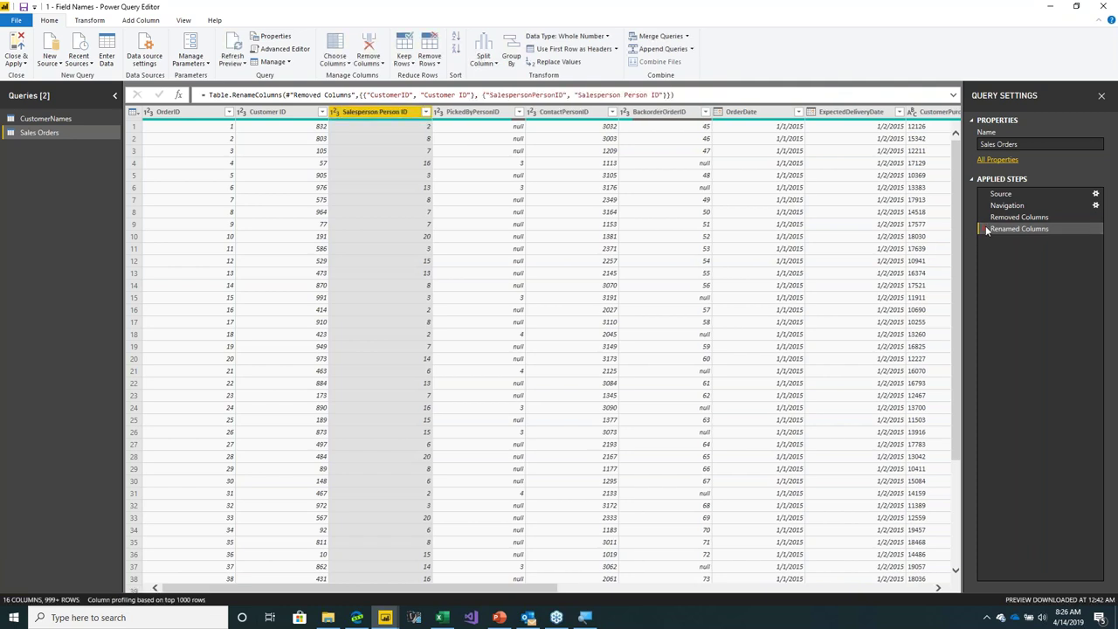
# Add a custom step to Sales Orders that begins with Table.TransformColumnNames( around the #"Removed Columns" reference
pyautogui.click(179, 94)
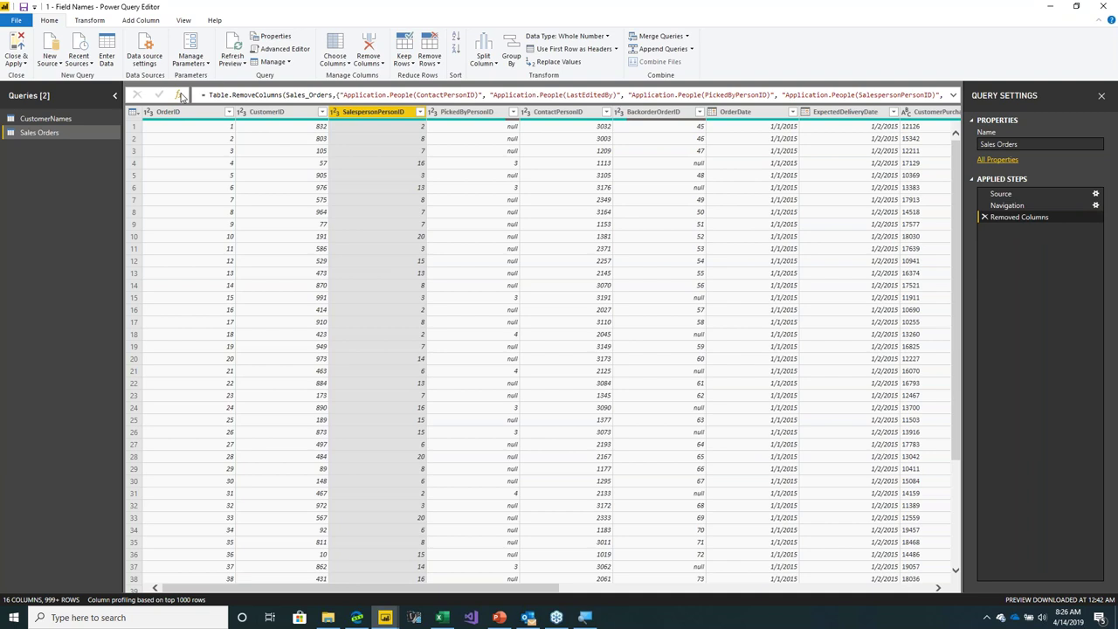
pyautogui.write('Table')
pyautogui.write('.Transform')
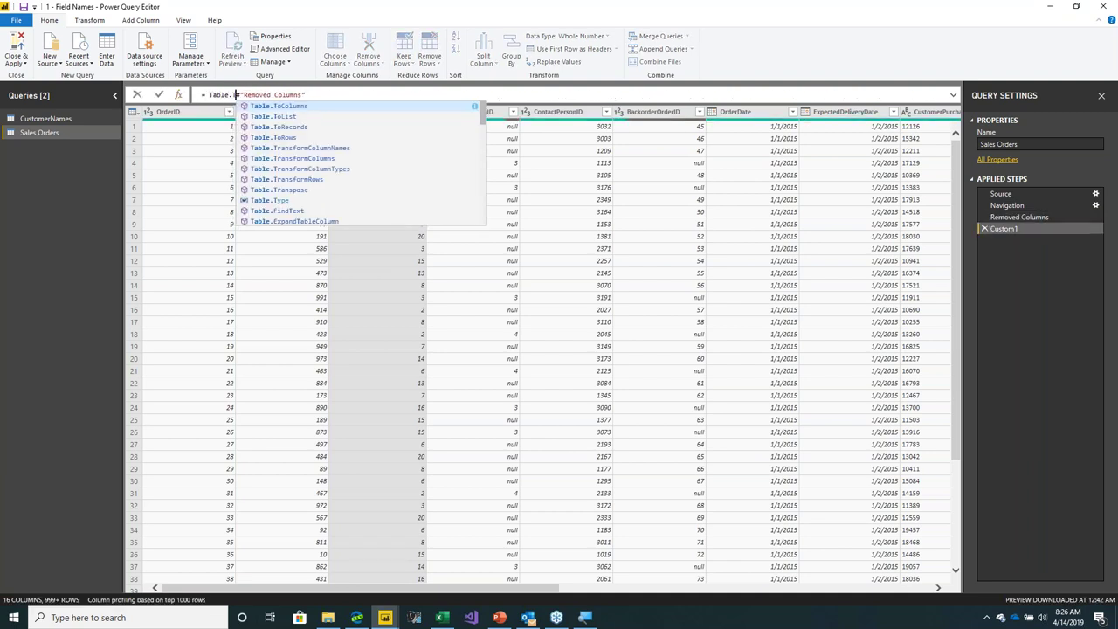
pyautogui.write('ColumnNames')
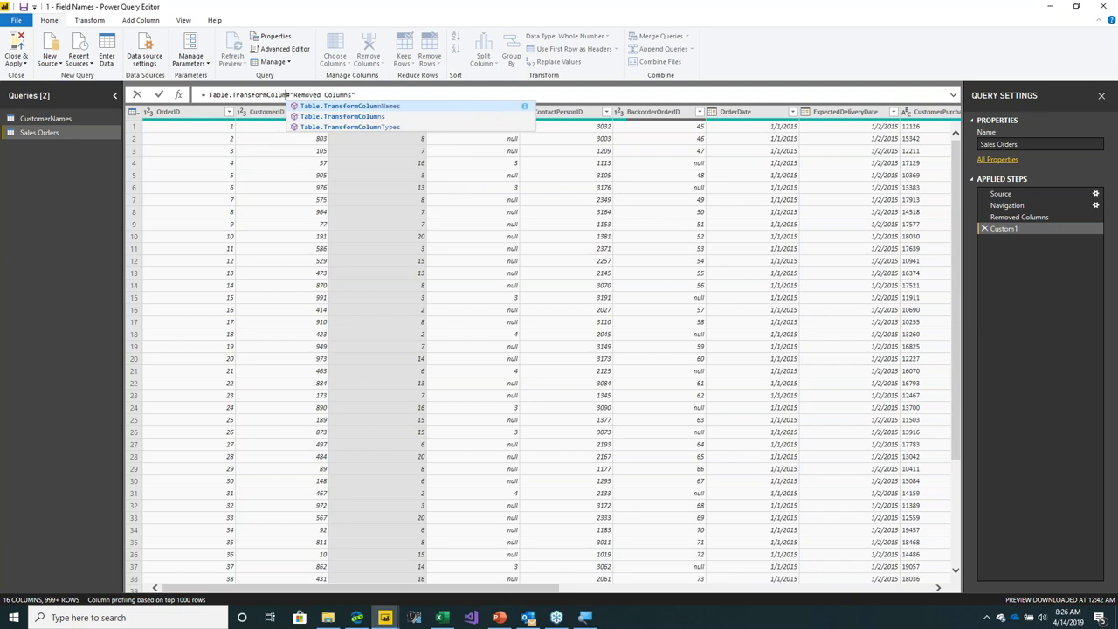
pyautogui.write('(')
pyautogui.press('End')
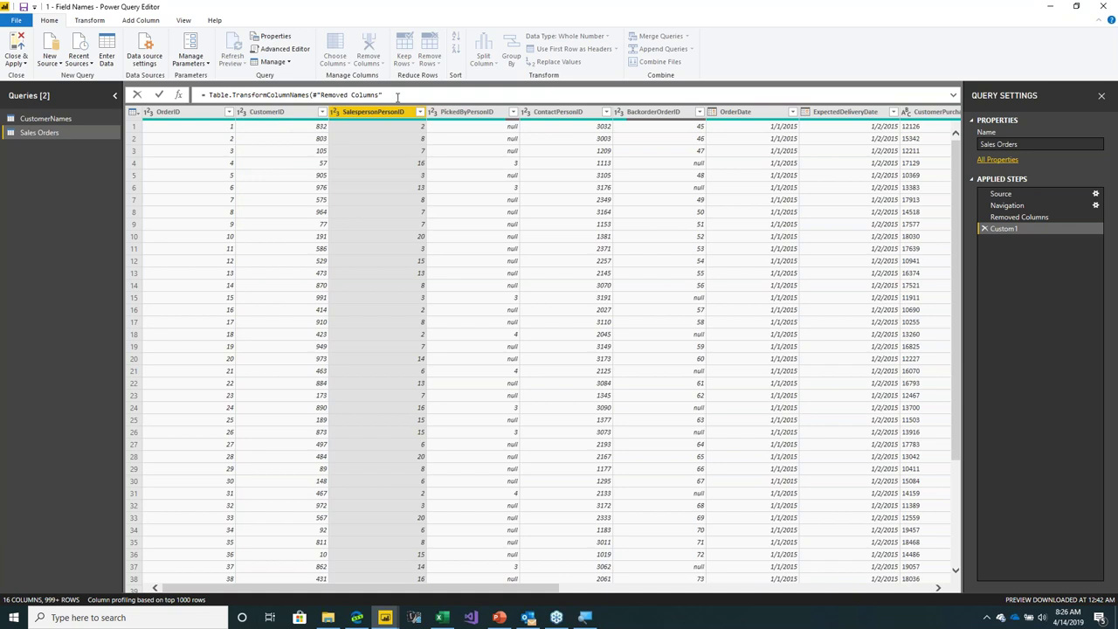
# Complete the formula with each Splitter.SplitTextByCharacterTransition({"a".."z"},{"A".."Z"})( _ ) to split column names at lowercase-to-uppercase transitions, and apply it
pyautogui.write(', each')
pyautogui.write('Splitter.Split')
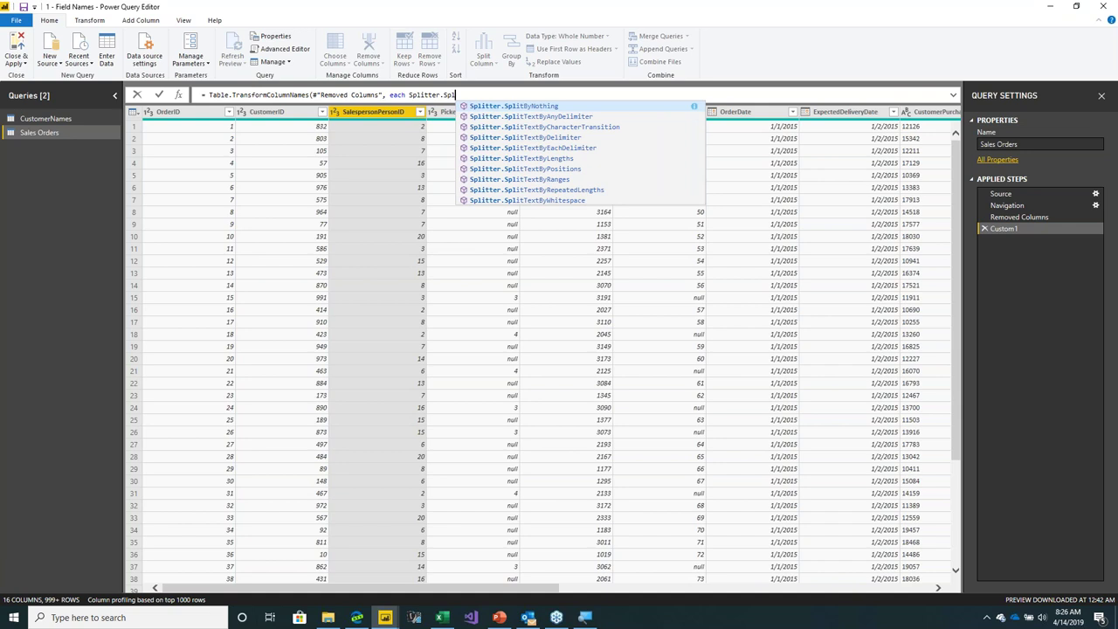
pyautogui.press('Down')
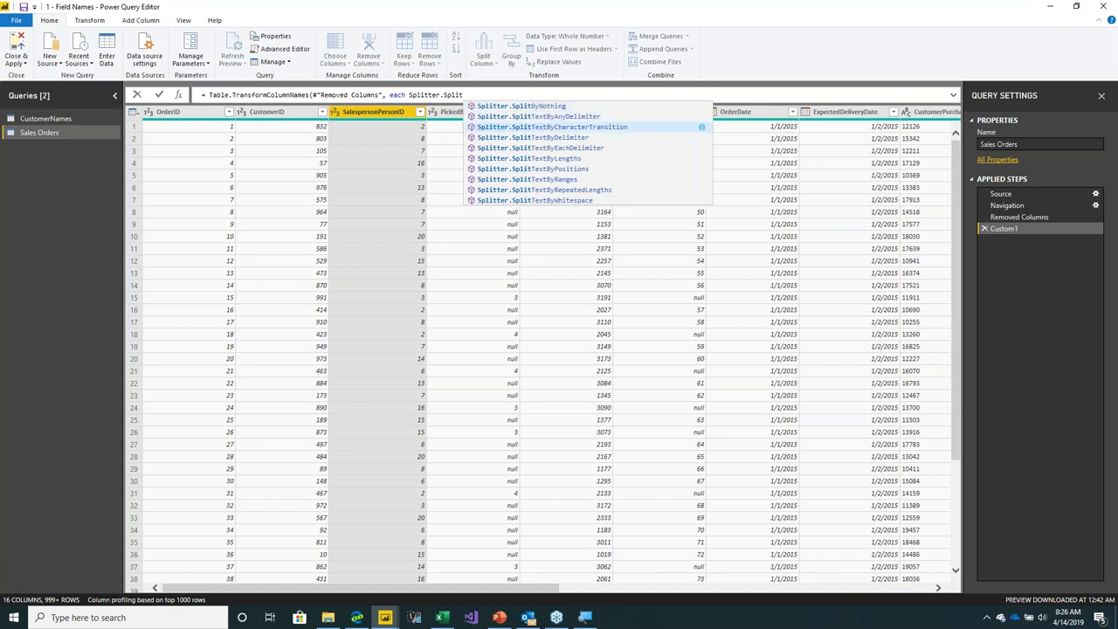
pyautogui.press('Tab')
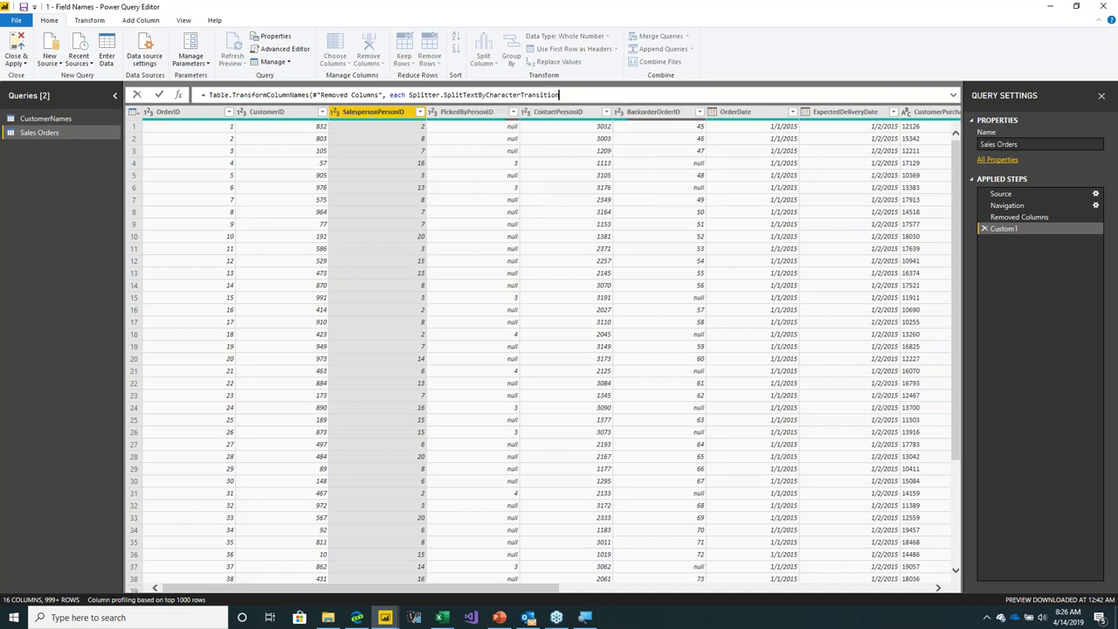
pyautogui.write('({"a".."z"},{"A".."Z"})( _')
pyautogui.click(670, 94)
pyautogui.press('Return')
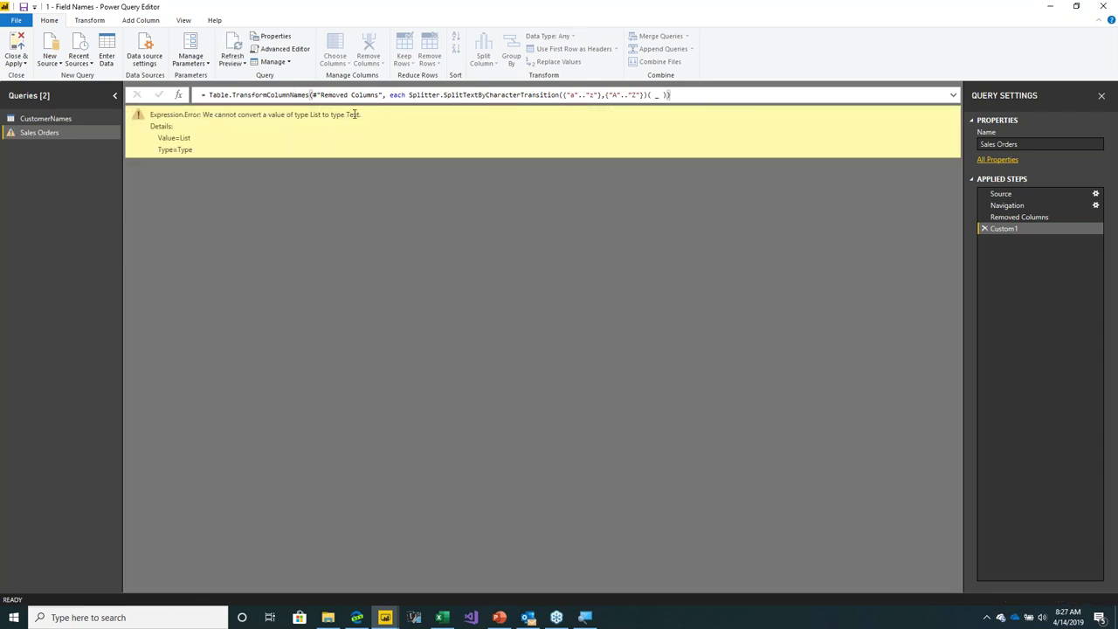
# Put Text.Combine( before the splitter expression, add ", " ")" at the formula's end as the space separator, and apply it
pyautogui.click(407, 95)
pyautogui.write('Text.')
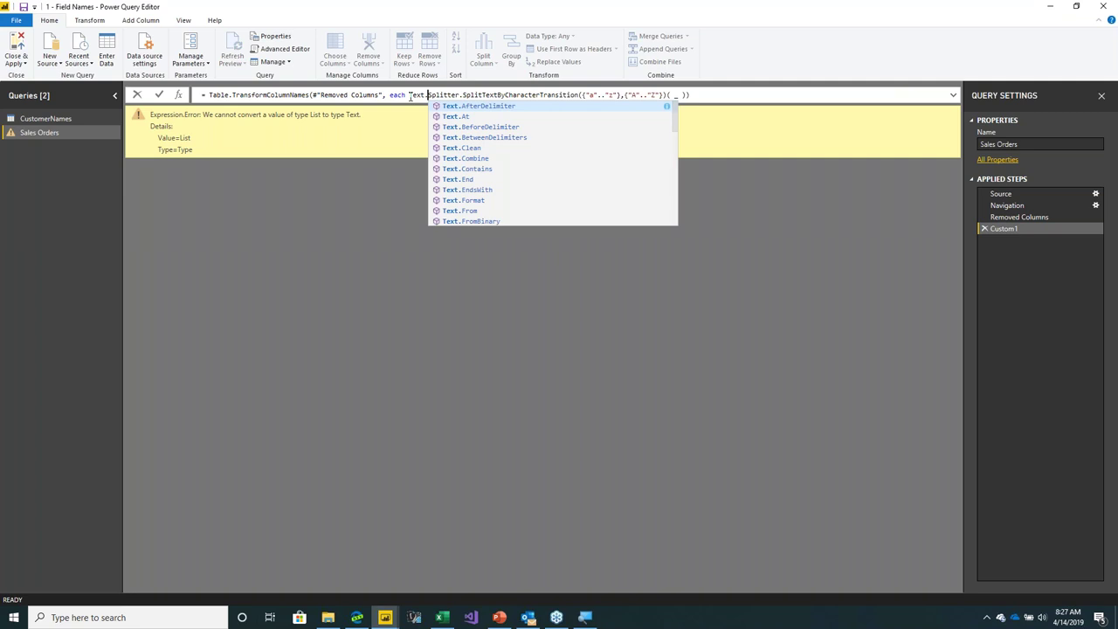
pyautogui.write('Combine')
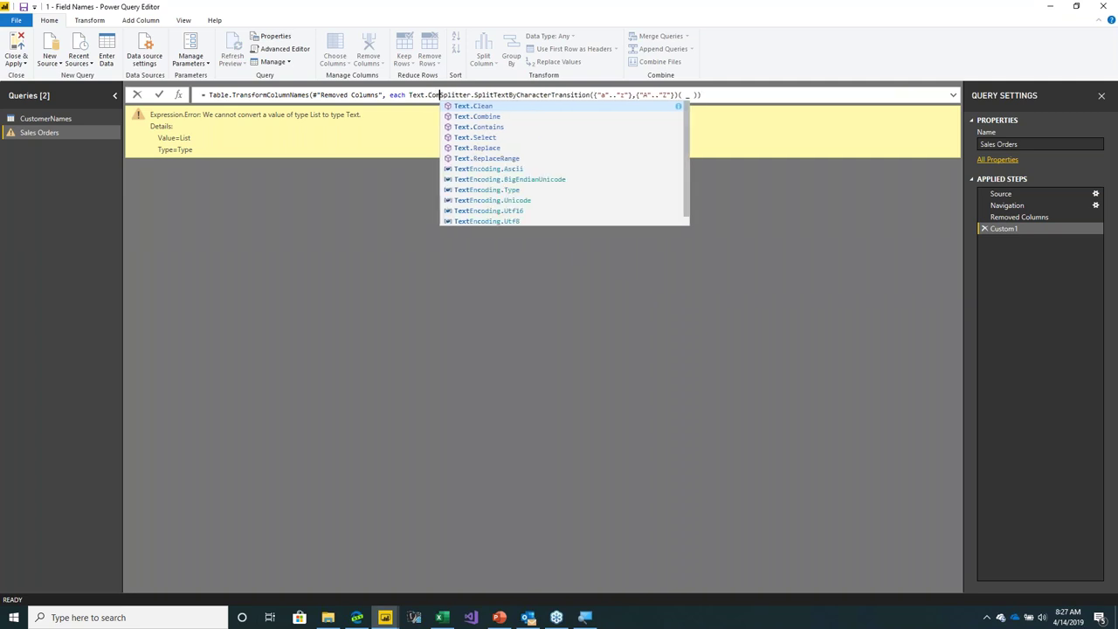
pyautogui.write('(')
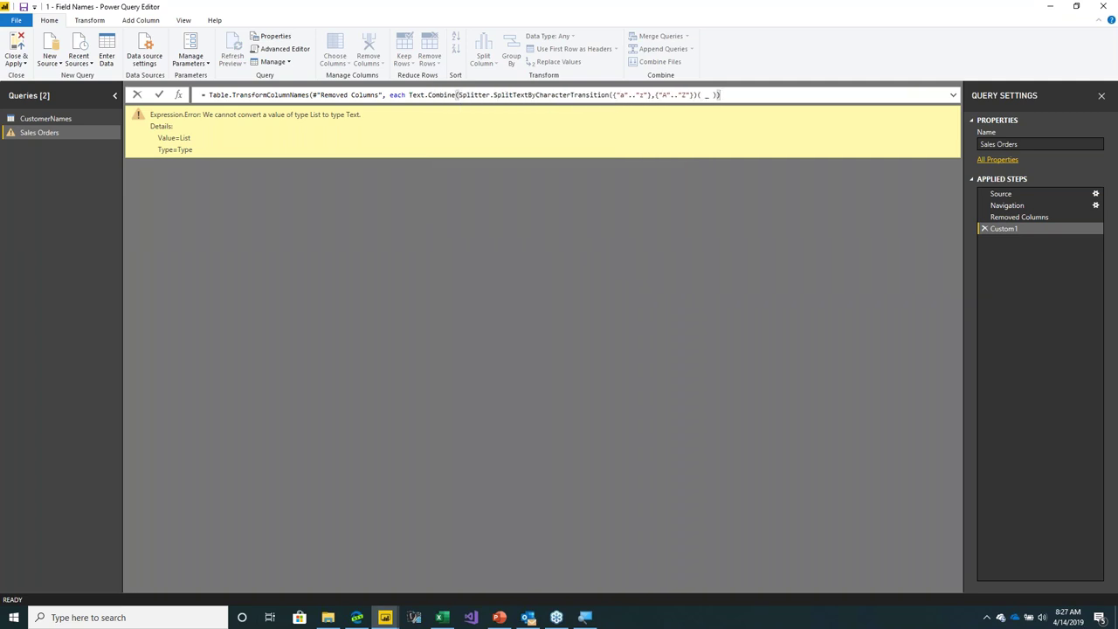
pyautogui.click(730, 94)
pyautogui.write(', " ")')
pyautogui.press('Return')
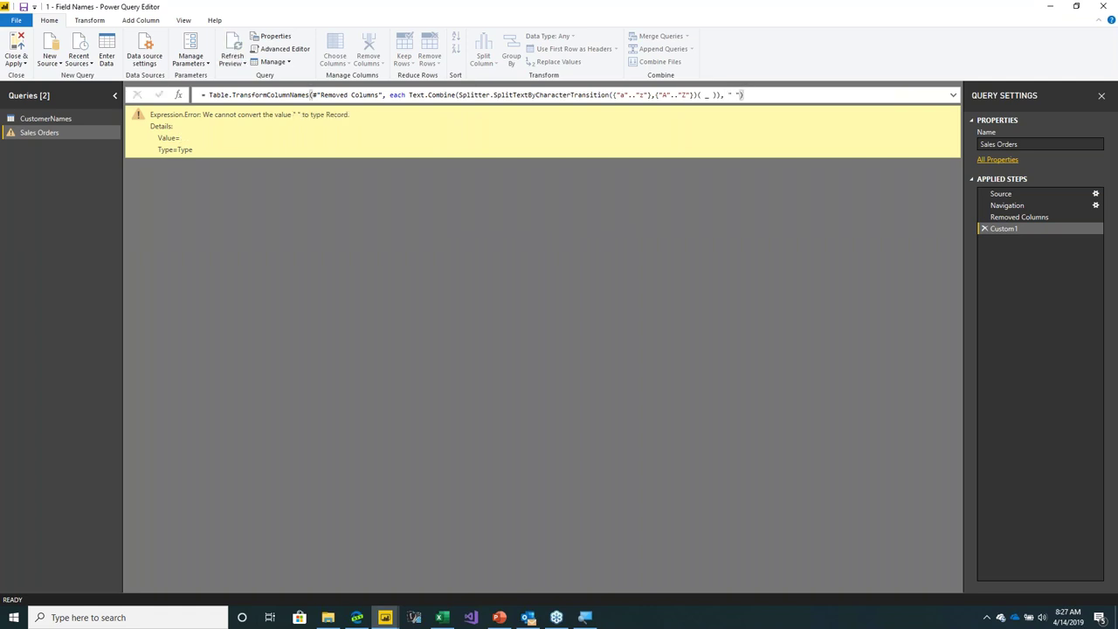
# Open the Sales Orders code in the Advanced Editor and break the Custom1 formula into separate lines for each, Text.Combine and the splitter
pyautogui.click(740, 95)
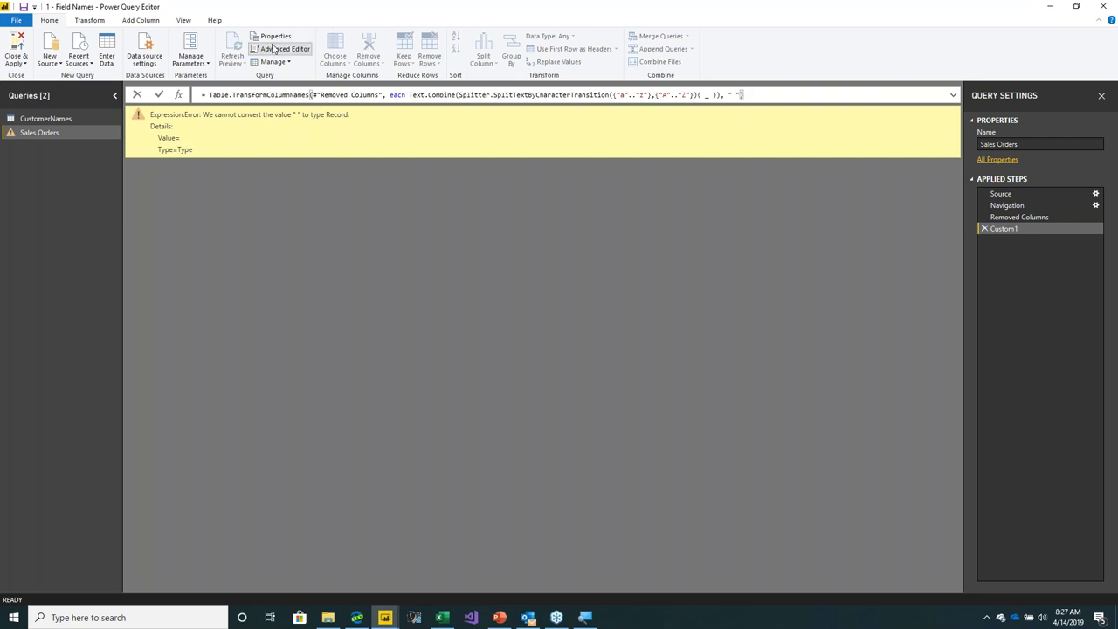
pyautogui.click(273, 49)
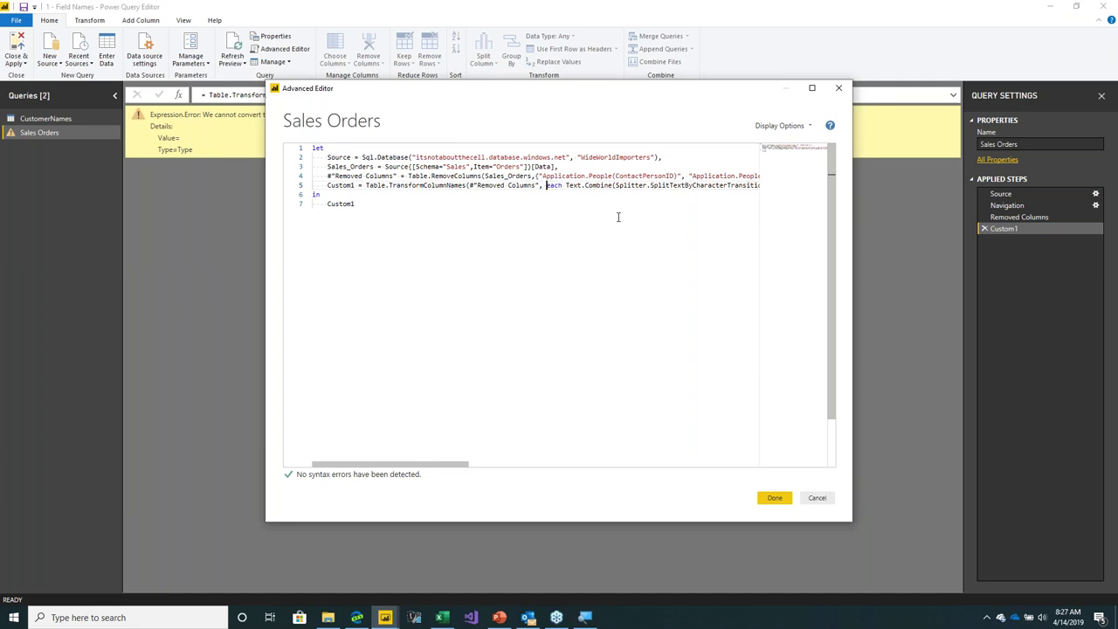
pyautogui.press('Return')
pyautogui.press('Tab')
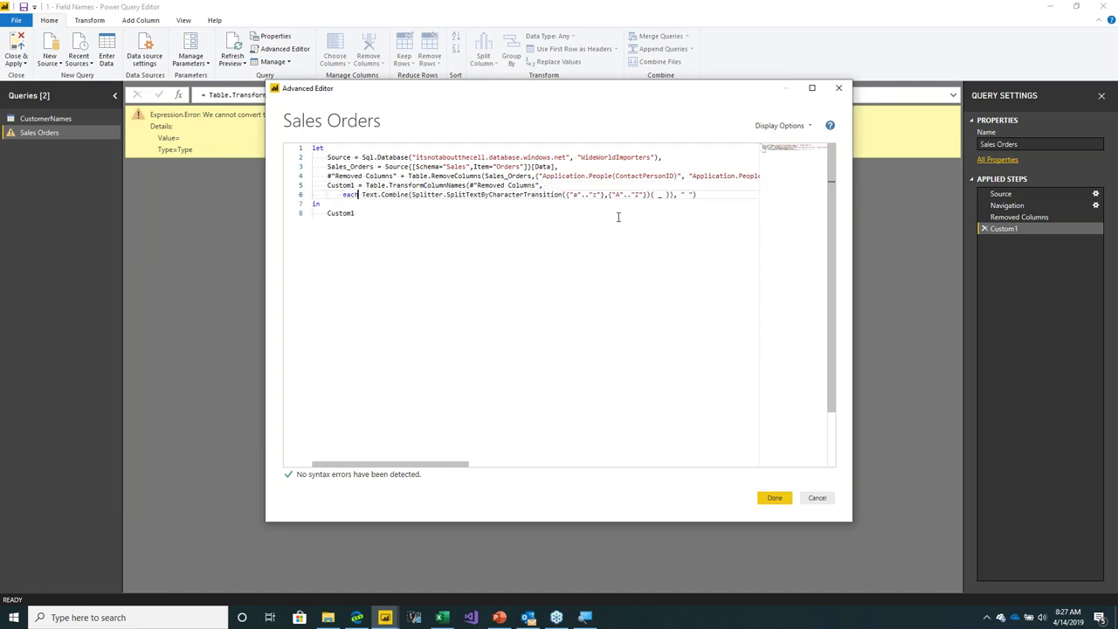
pyautogui.press('Return')
pyautogui.hotkey('ctrl', 'Right')
pyautogui.hotkey('ctrl', 'Right')
pyautogui.hotkey('ctrl', 'Right')
pyautogui.press('Return')
pyautogui.press('Tab')
pyautogui.press('Tab')
pyautogui.hotkey('ctrl', 'Right')
pyautogui.hotkey('ctrl', 'Right')
pyautogui.hotkey('ctrl', 'Right')
pyautogui.hotkey('ctrl', 'Right')
pyautogui.press('Right')
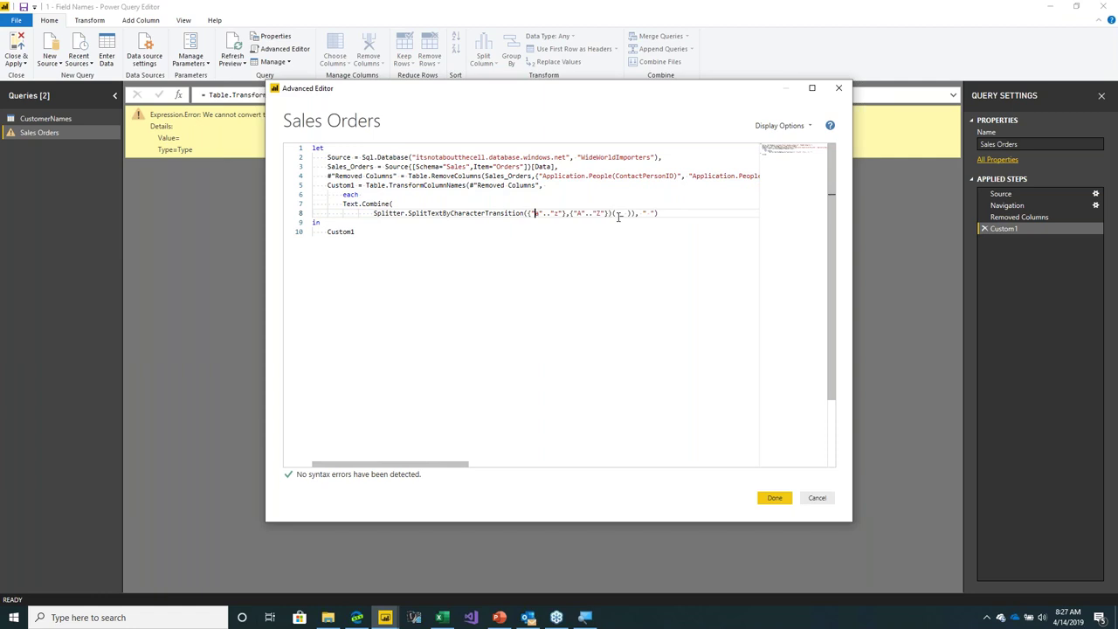
# Remove the spaces around the underscore argument of the splitter call so that it reads (_)
pyautogui.press('Right')
pyautogui.press('Right')
pyautogui.press('Right')
pyautogui.press('Right')
pyautogui.write('_')
pyautogui.press('Delete')
pyautogui.press('Delete')
pyautogui.press('Delete')
pyautogui.press('Left')
pyautogui.press('Left')
pyautogui.press('Left')
pyautogui.press('Left')
pyautogui.press('Left')
pyautogui.press('Left')
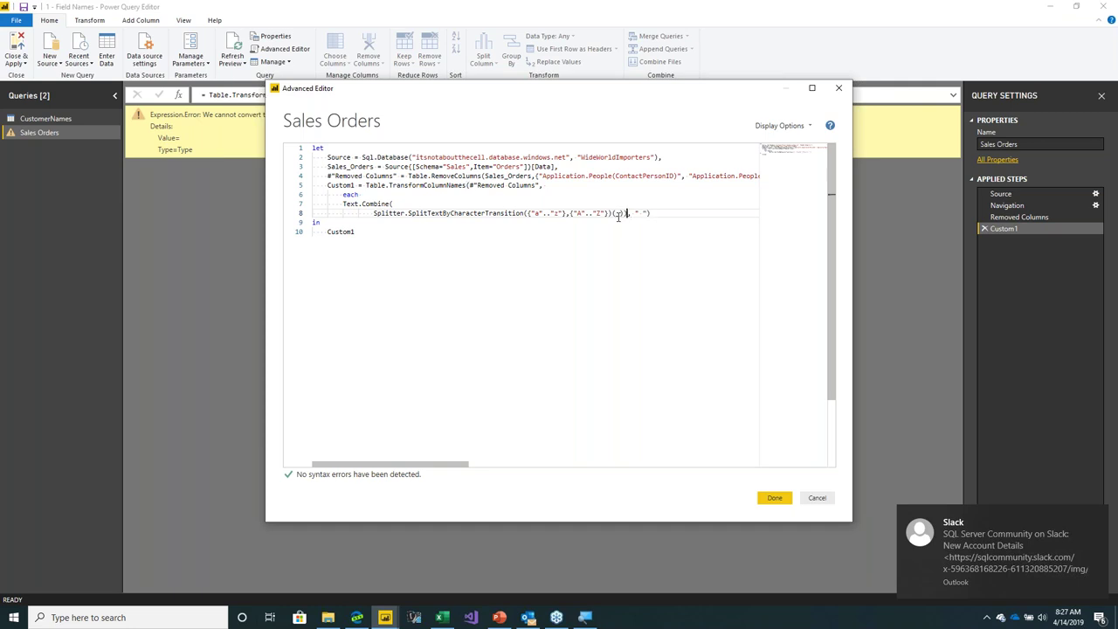
# Move the ", " ")" separator argument of Custom1 onto its own line and save the query code
pyautogui.press('Return')
pyautogui.press('End')
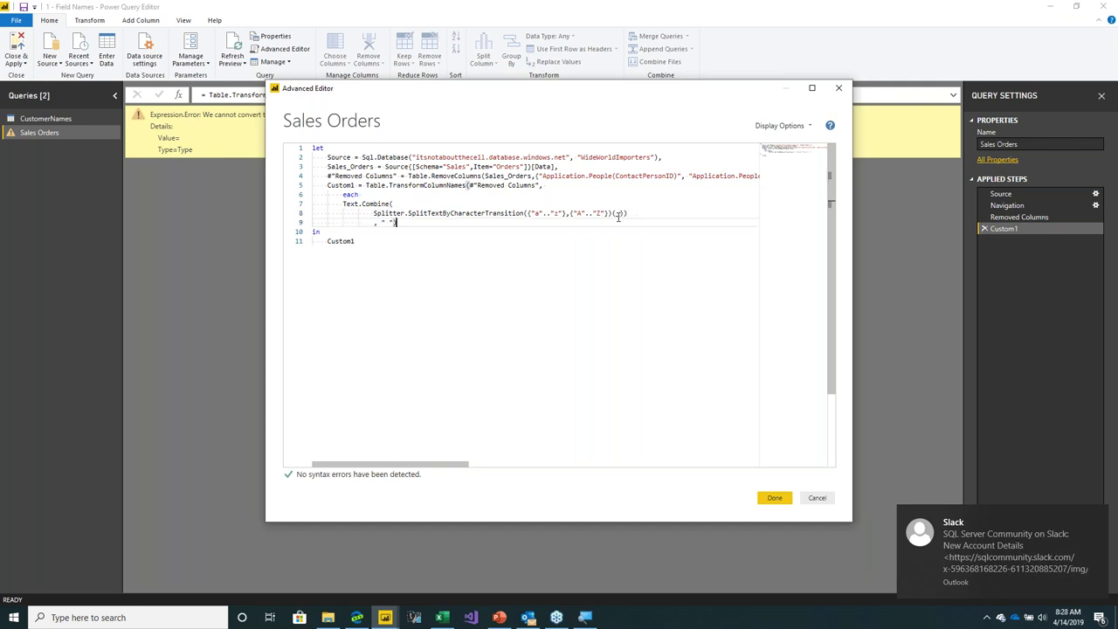
pyautogui.click(521, 304)
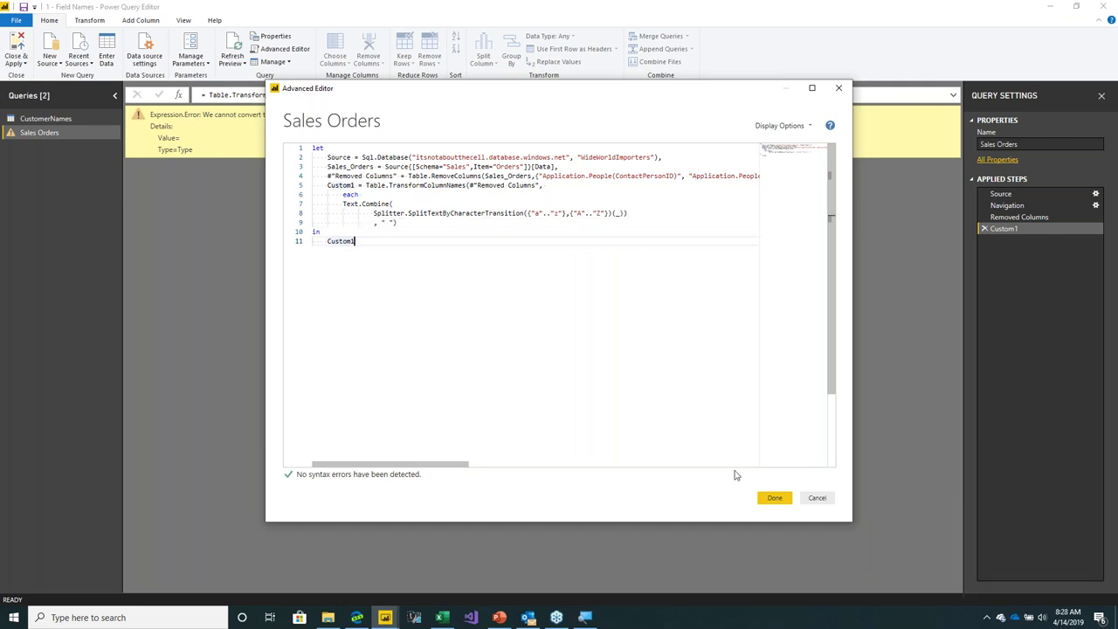
pyautogui.click(774, 496)
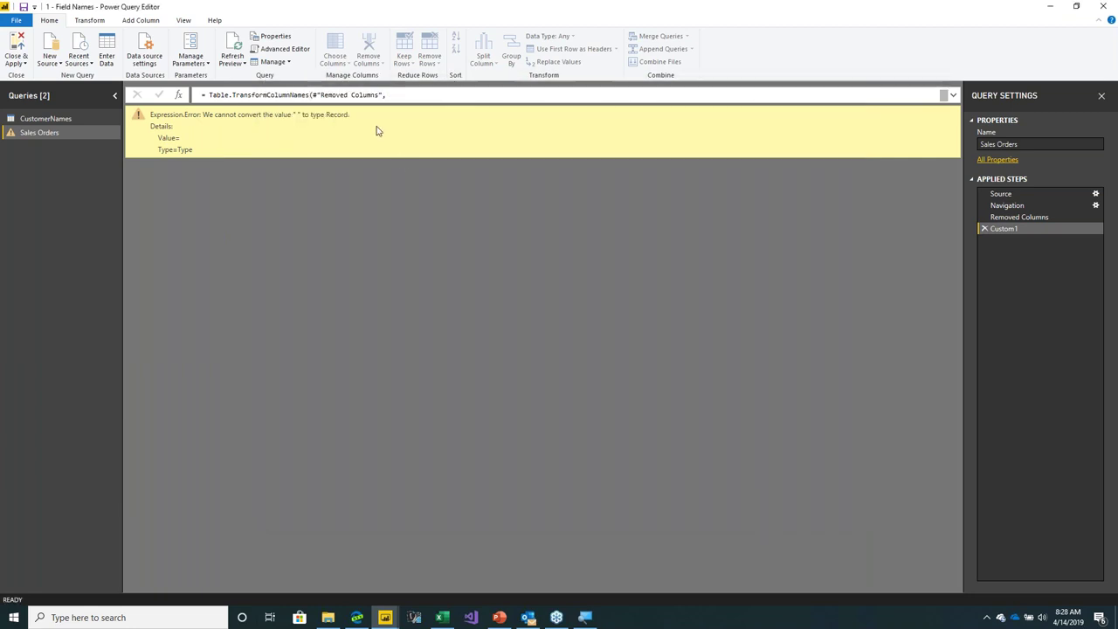
# In the Sales Orders code, move the closing parenthesis after (_) in the splitter line to its own line at the end of Custom1 and save
pyautogui.click(278, 48)
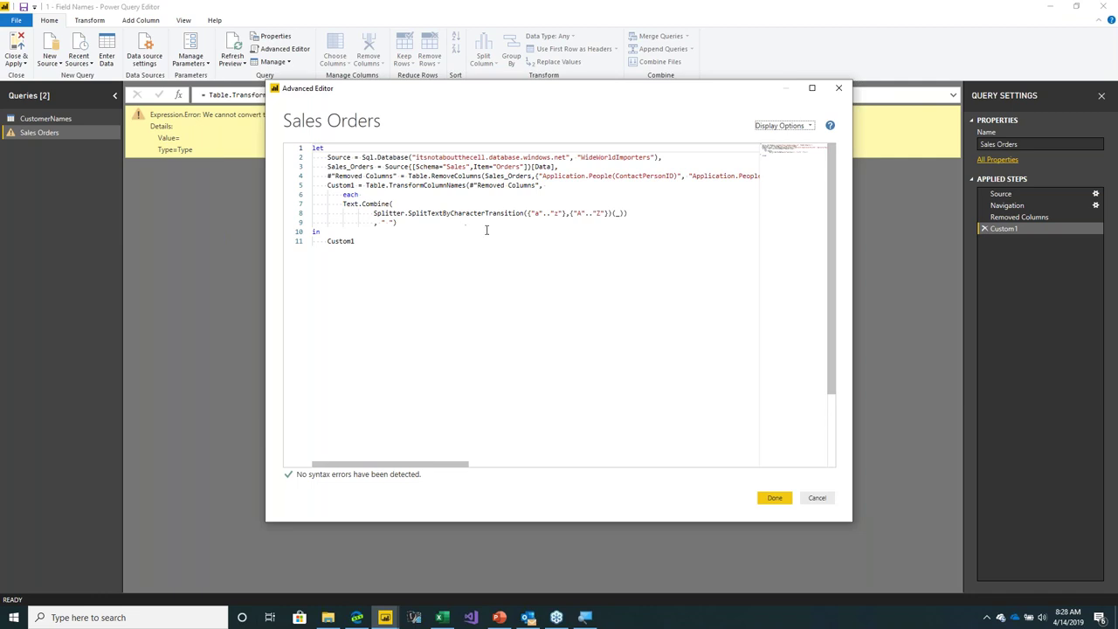
pyautogui.click(623, 209)
pyautogui.click(612, 213)
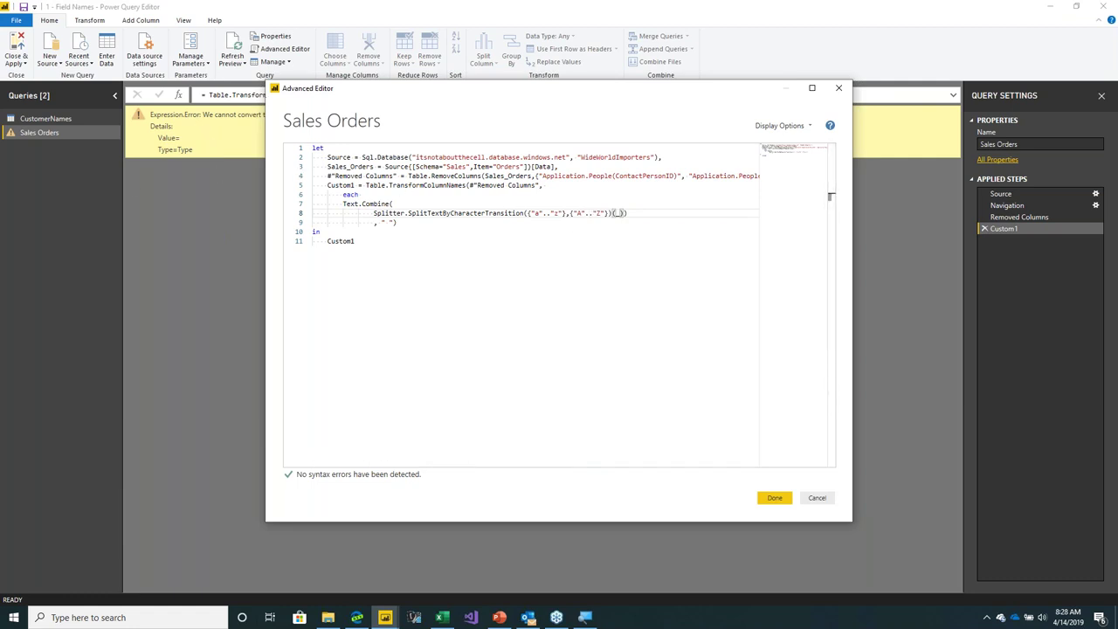
pyautogui.click(377, 204)
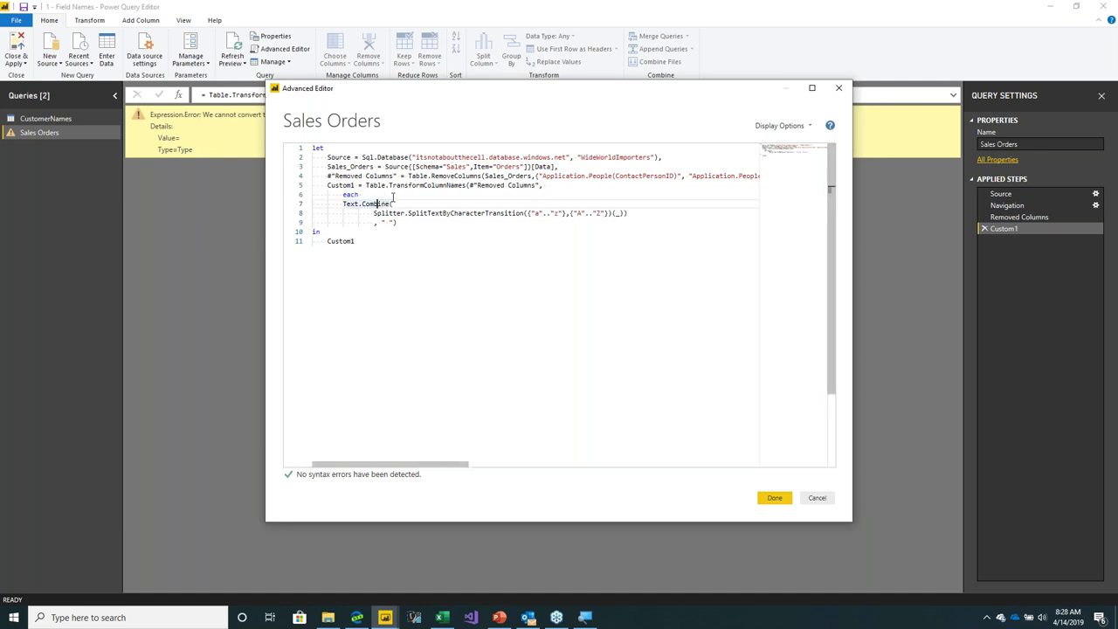
pyautogui.click(406, 213)
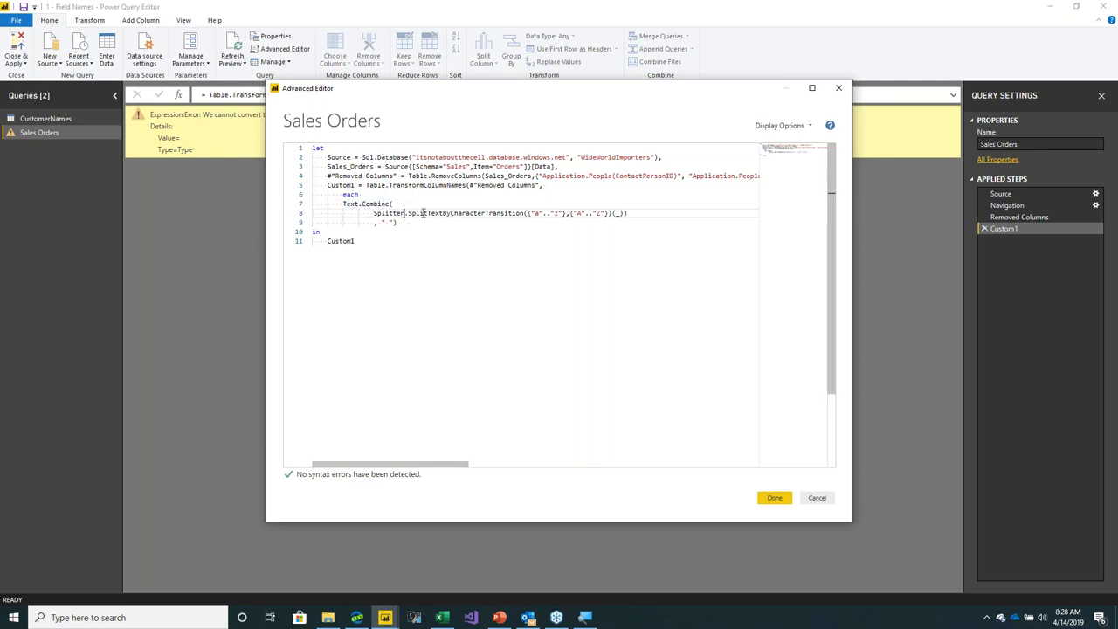
pyautogui.click(491, 225)
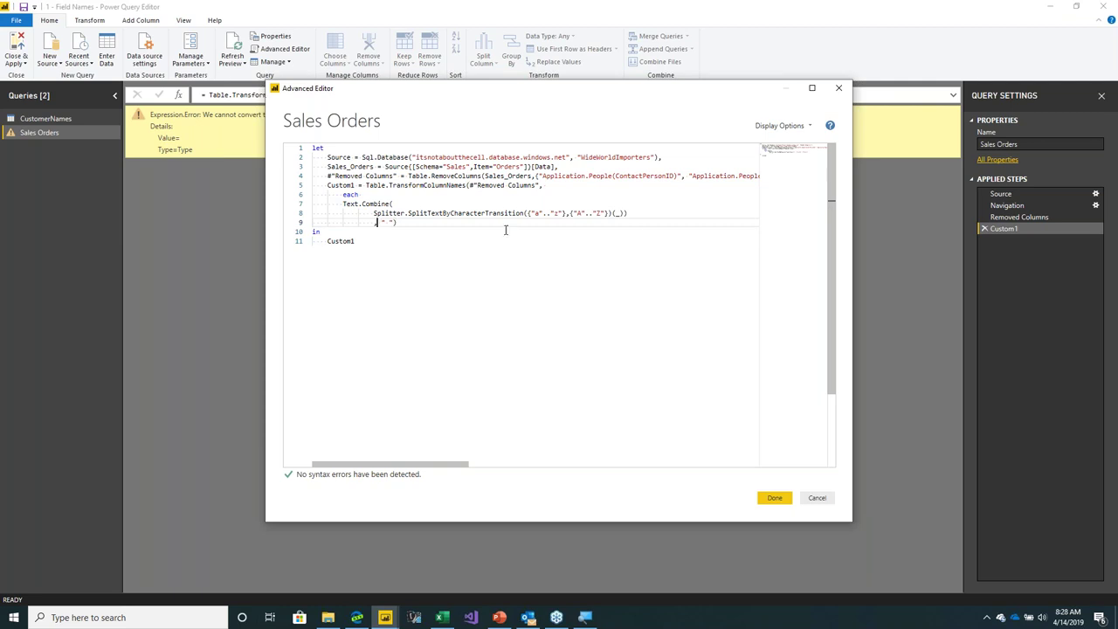
pyautogui.click(627, 213)
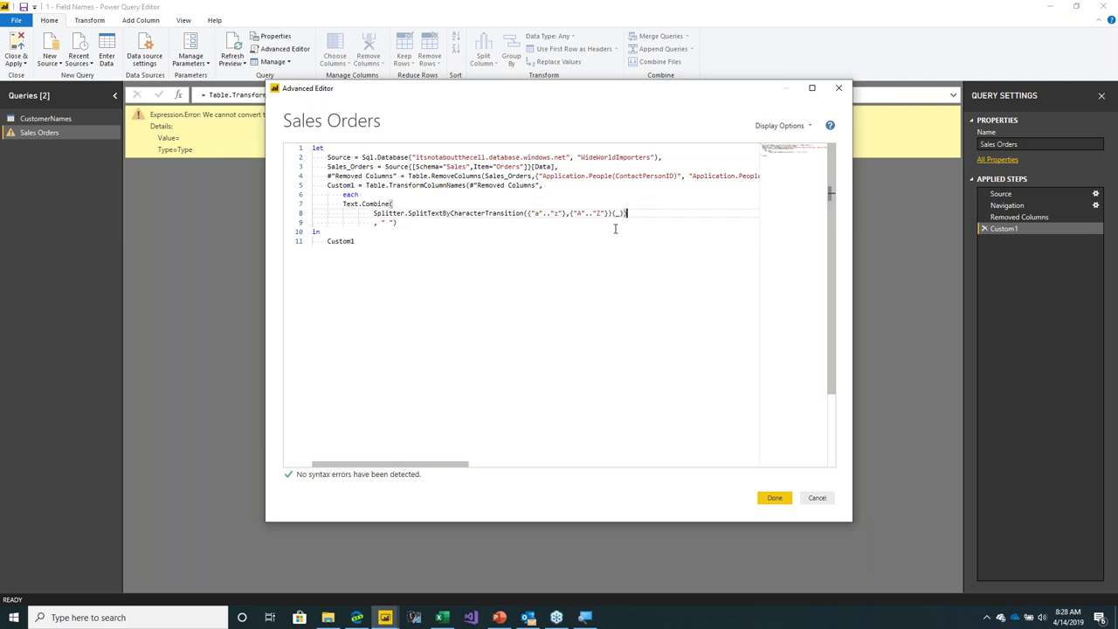
pyautogui.press('BackSpace')
pyautogui.click(438, 226)
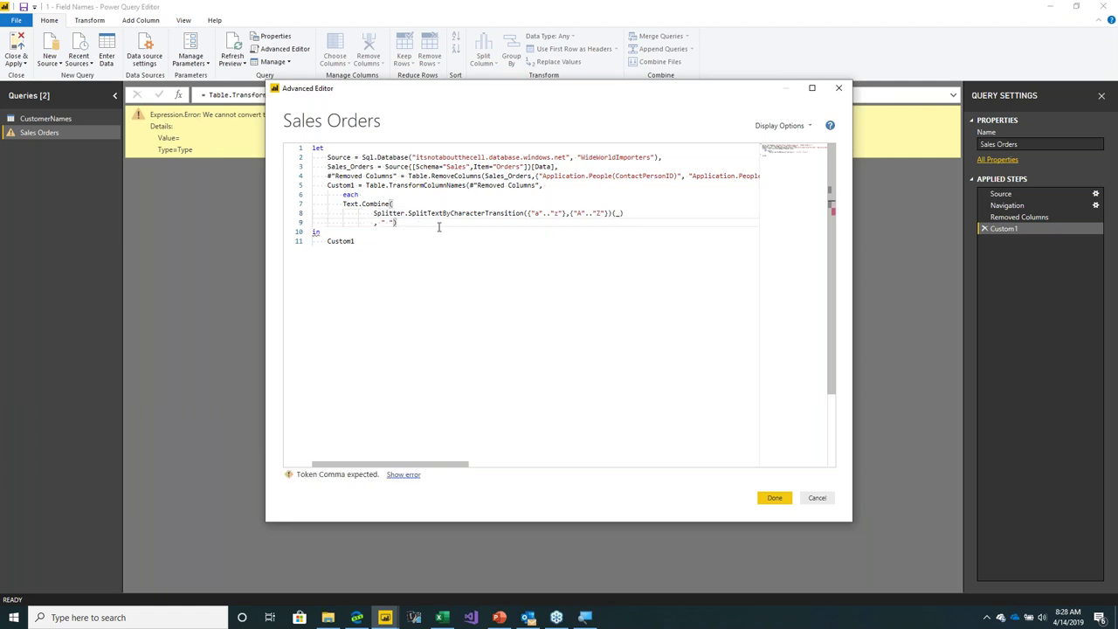
pyautogui.press('Return')
pyautogui.write(')')
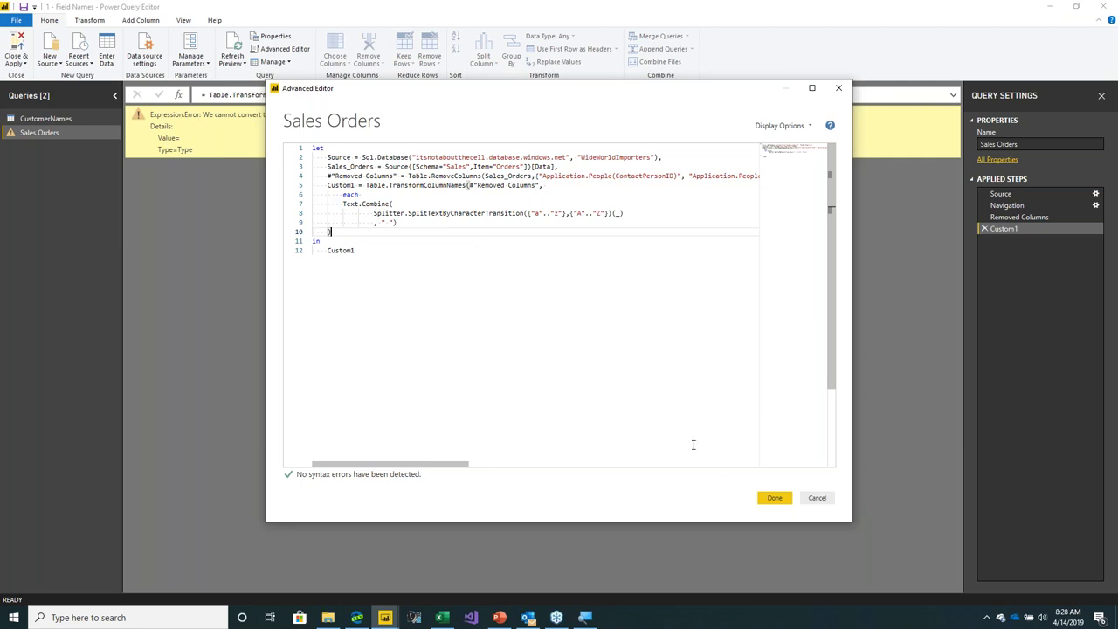
pyautogui.click(774, 497)
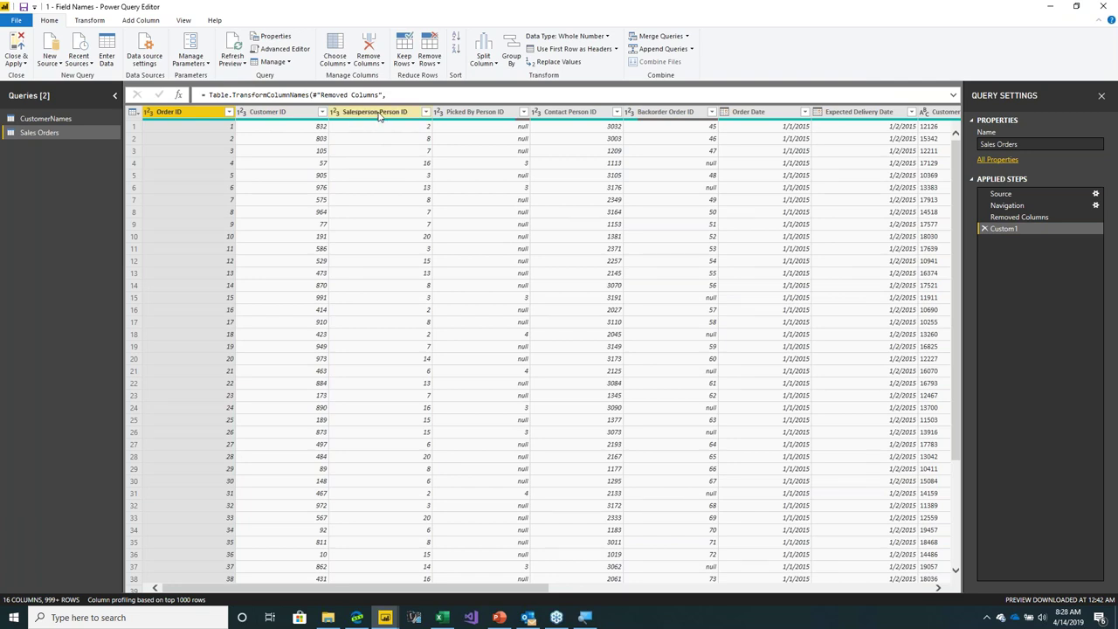
# Compare the Sales Orders column names in the Removed Columns step with those in Custom1
pyautogui.click(1018, 216)
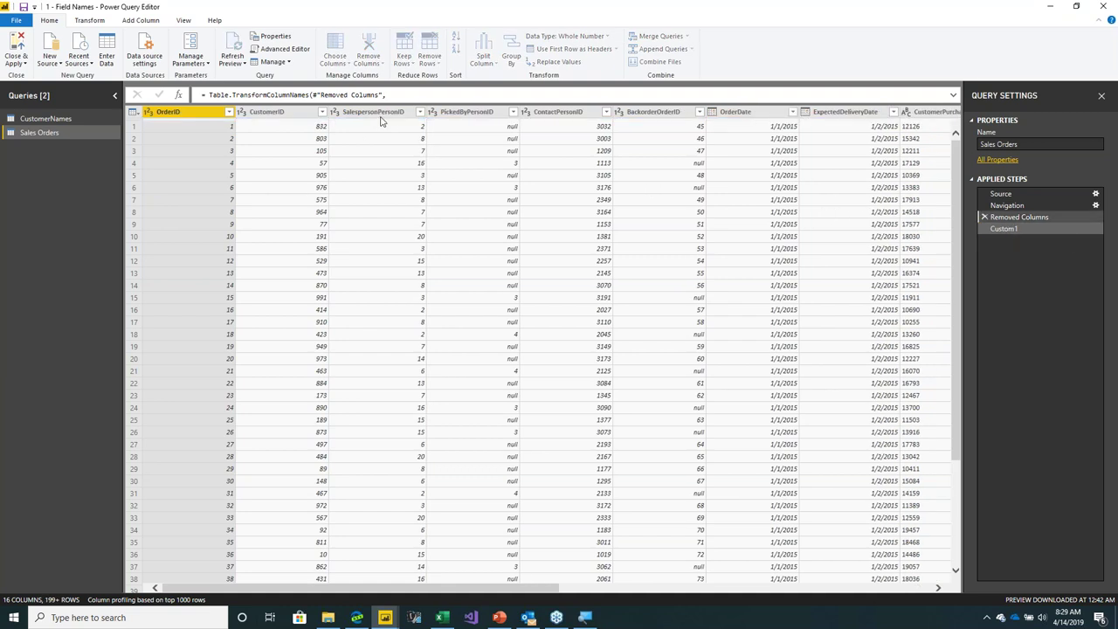
pyautogui.click(1001, 229)
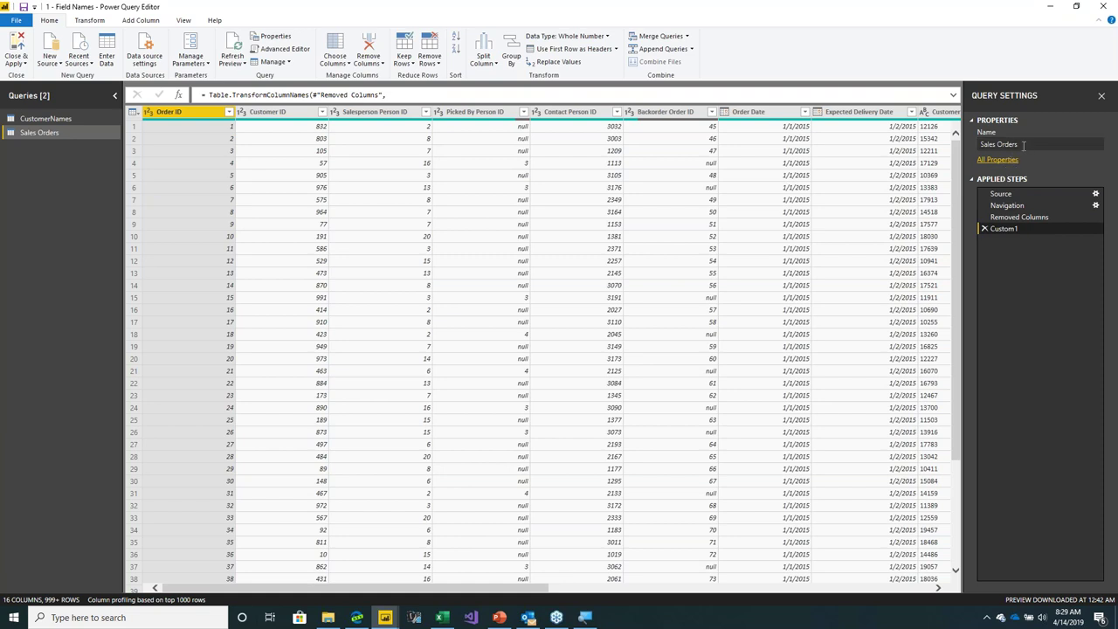
# Rename the CustomerNames query to Customer Names, then close the query editor and apply the changes
pyautogui.click(58, 117)
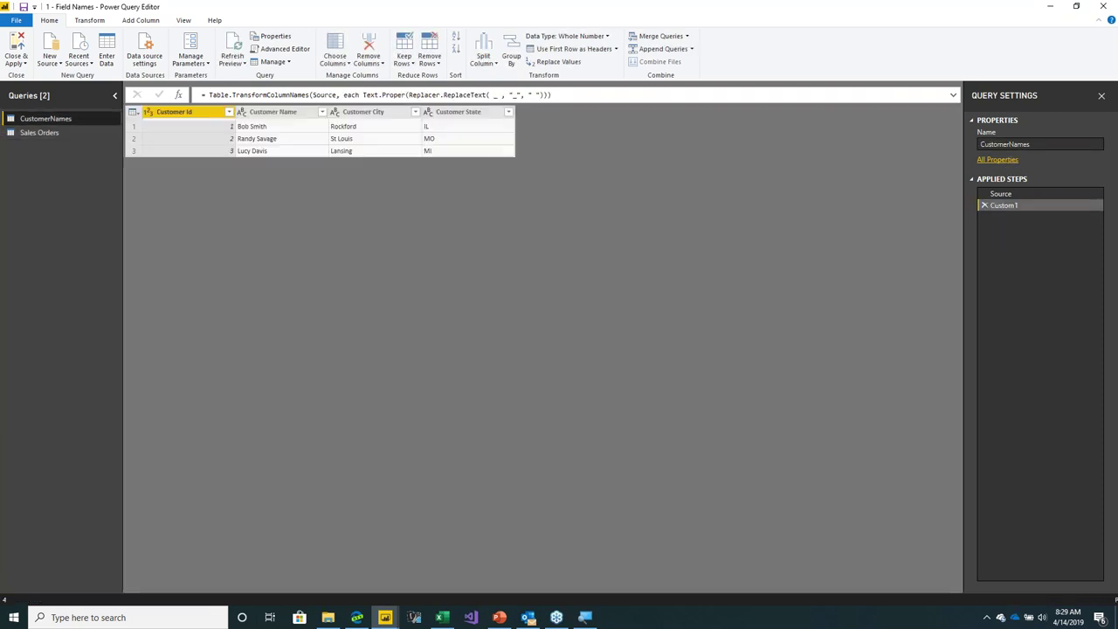
pyautogui.click(1009, 144)
pyautogui.press('Return')
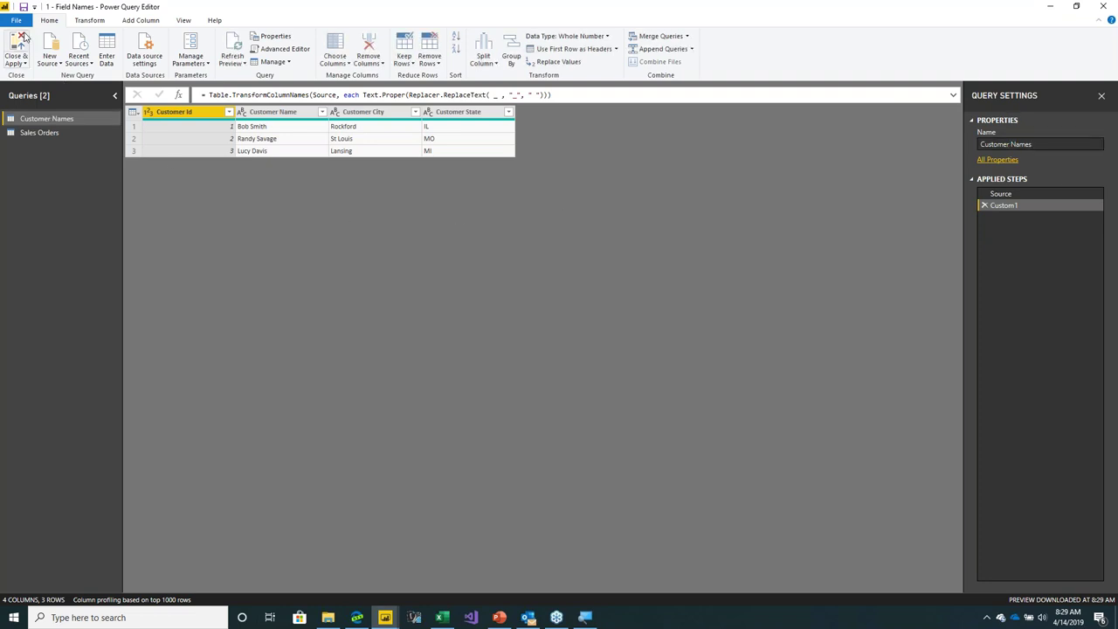
pyautogui.click(26, 35)
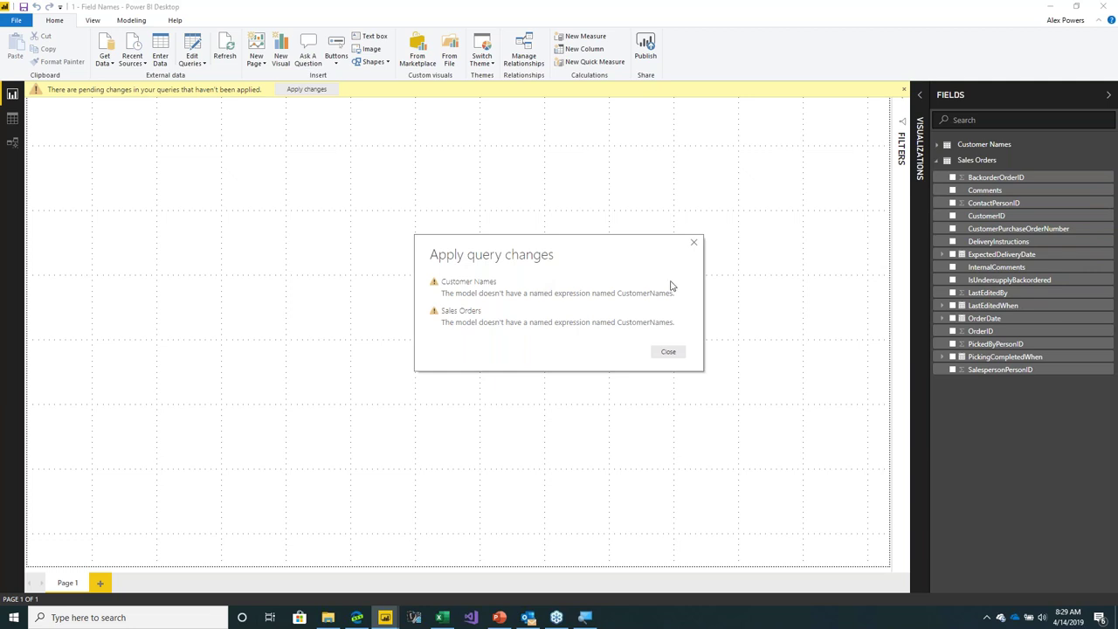
# Dismiss the query change error and expand the fields of the Customer Names and Sales Orders tables
pyautogui.click(668, 352)
pyautogui.click(977, 160)
pyautogui.click(983, 145)
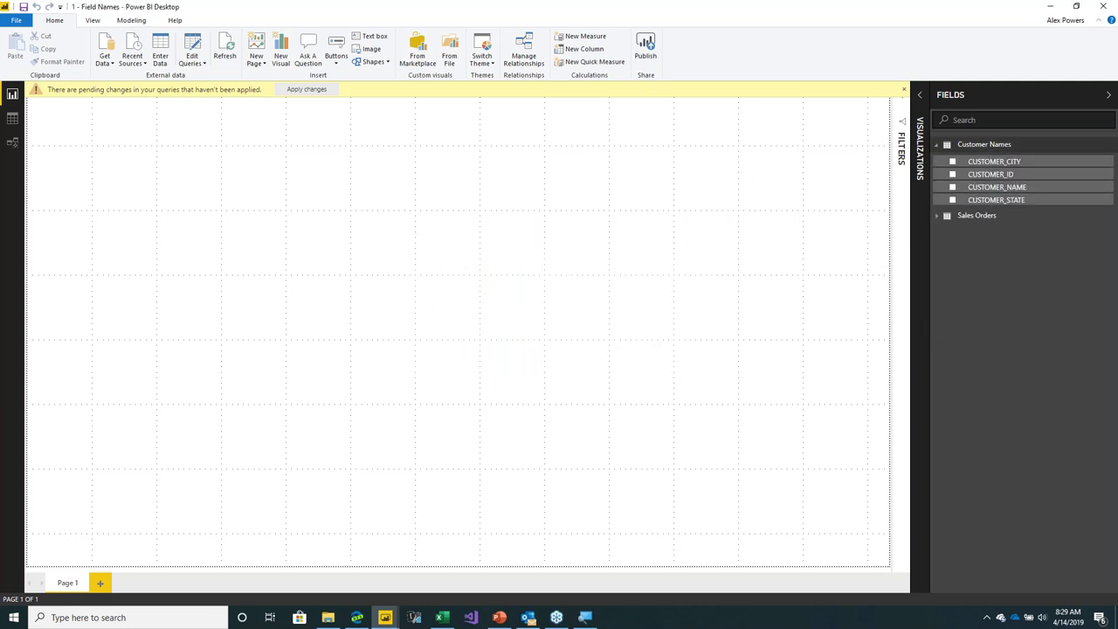
pyautogui.click(974, 214)
# Try to refresh the Sales Orders table data, then apply the pending query changes
pyautogui.click(1110, 147)
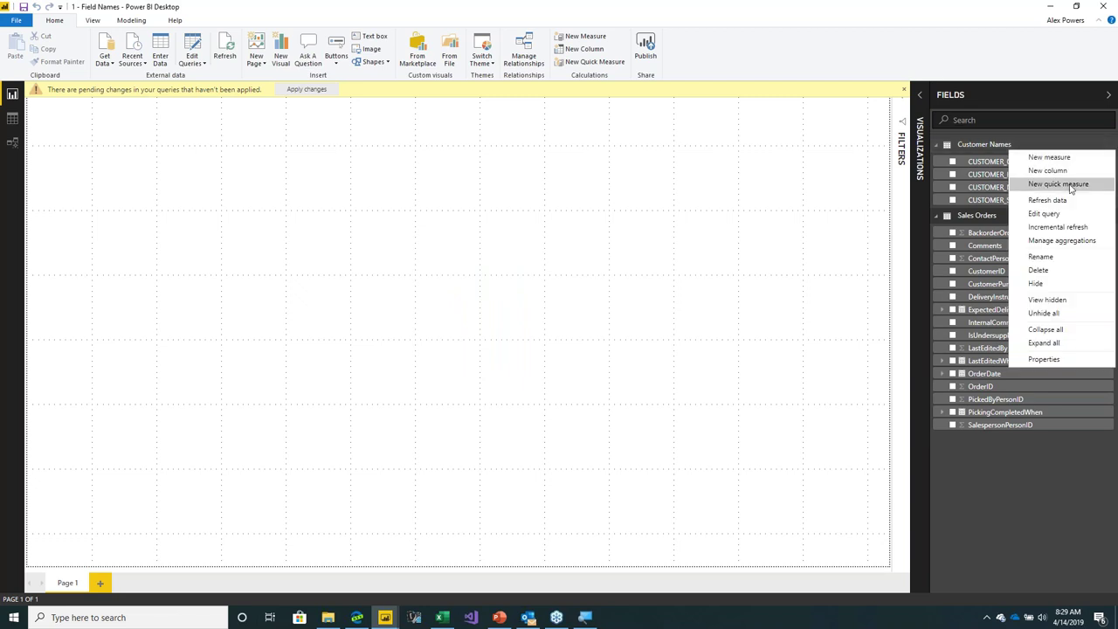
pyautogui.click(1041, 200)
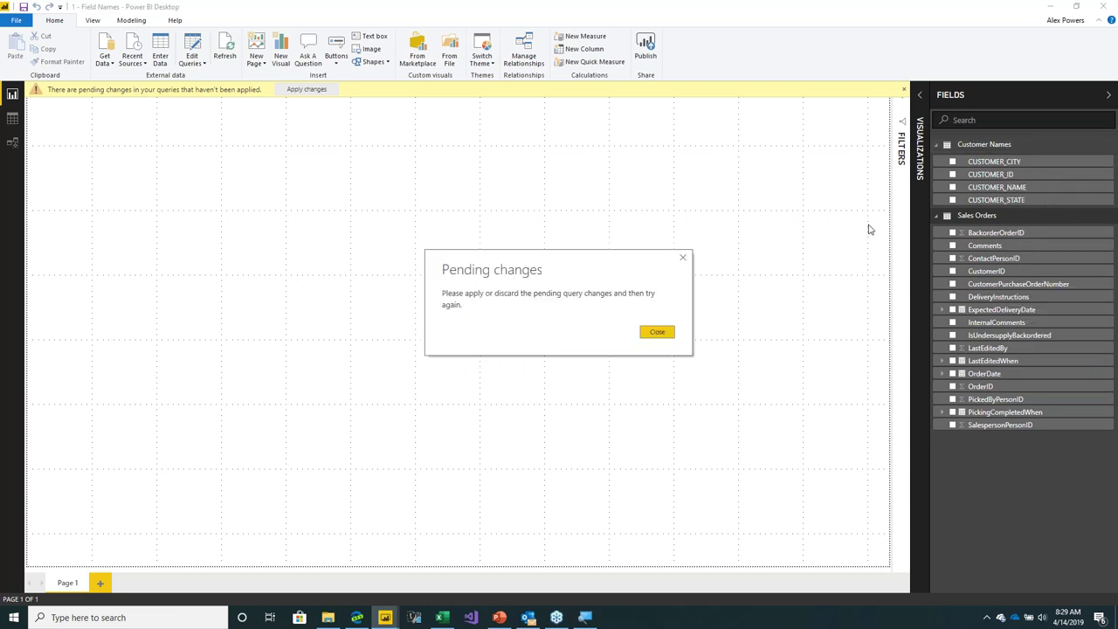
pyautogui.click(659, 334)
pyautogui.click(328, 89)
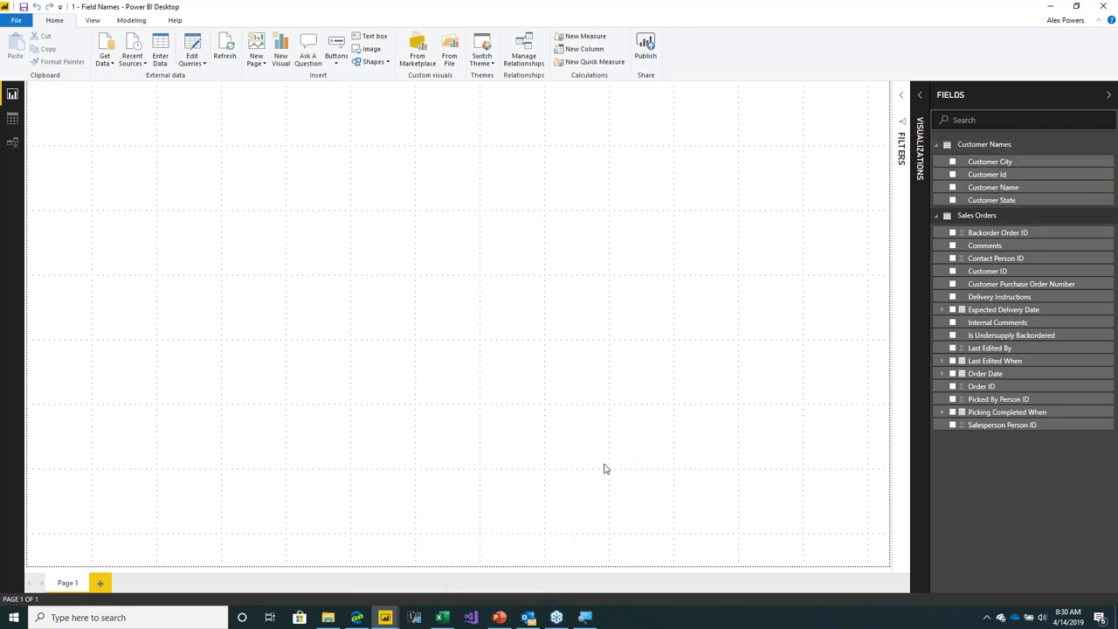
# Switch to the PowerPoint presentation and start the slide show from the FIELD NAMES slide
pyautogui.click(498, 618)
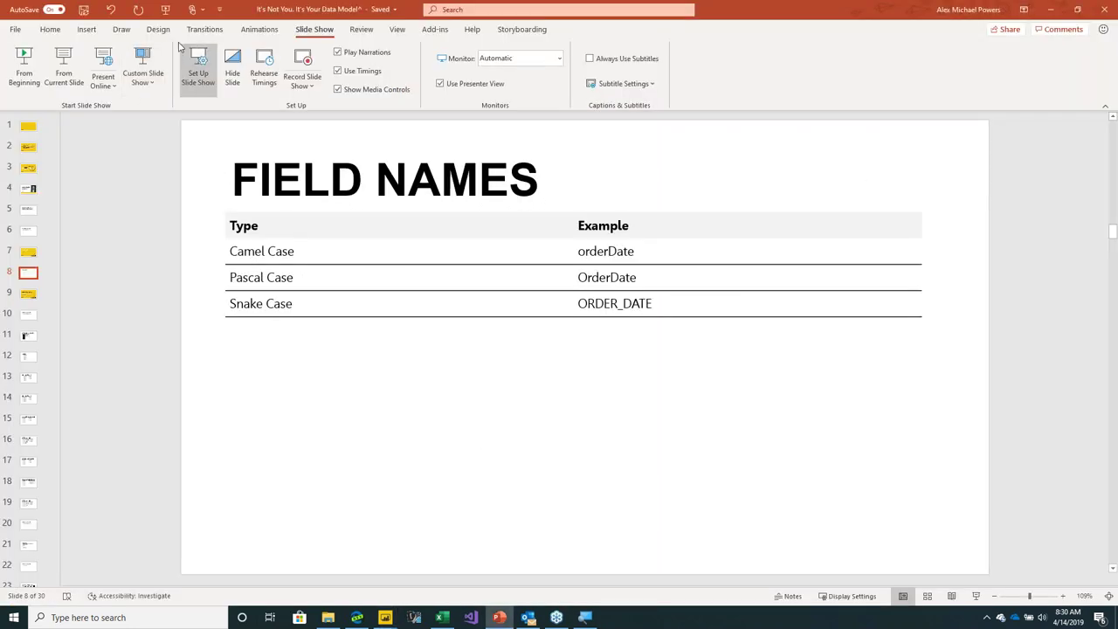
pyautogui.click(64, 74)
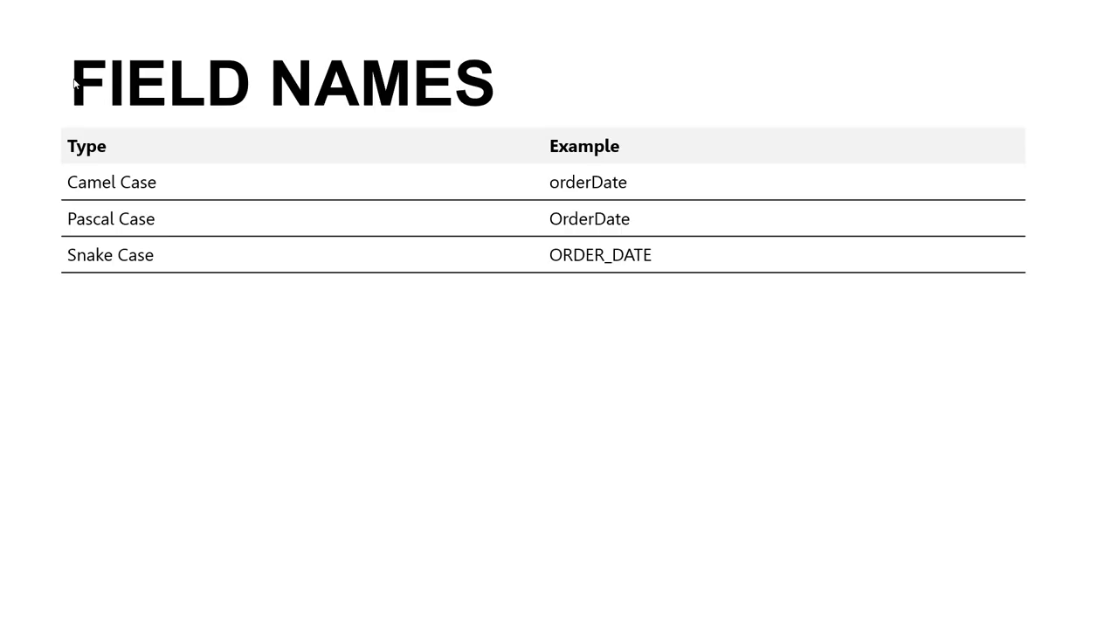
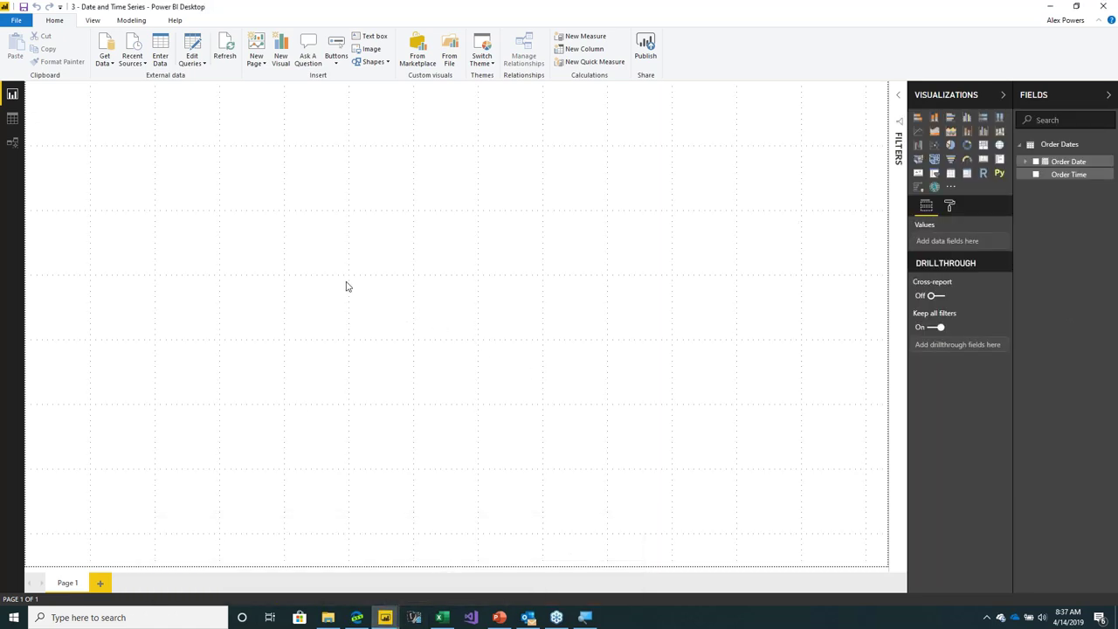
# Switch to the 2 - DateTime Series file and examine its Order Date column in Data view
pyautogui.moveTo(385, 617)
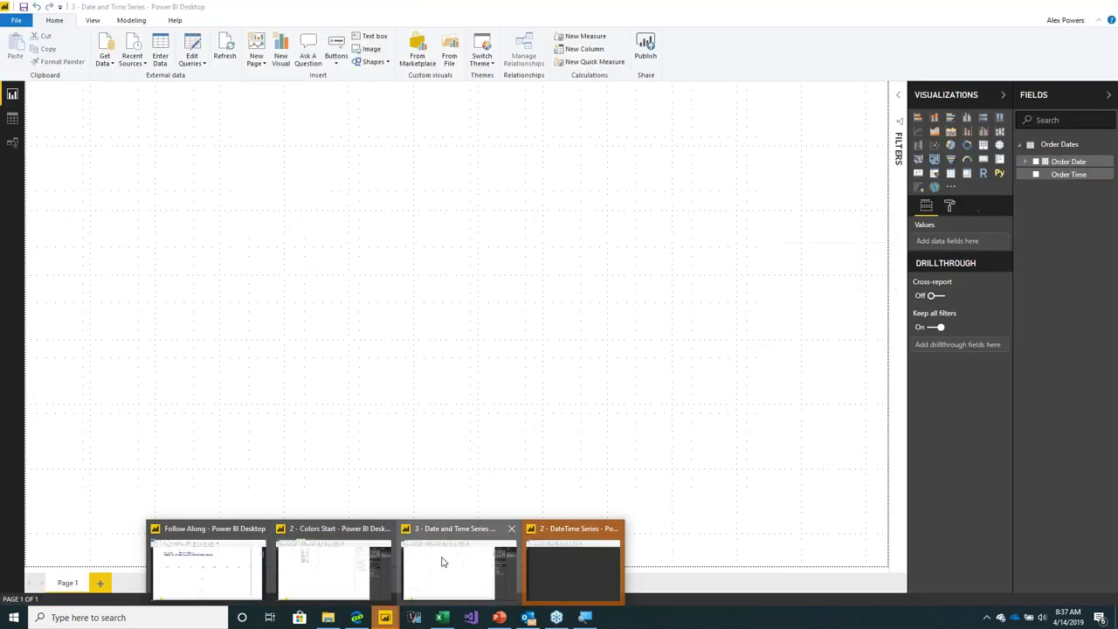
pyautogui.click(587, 566)
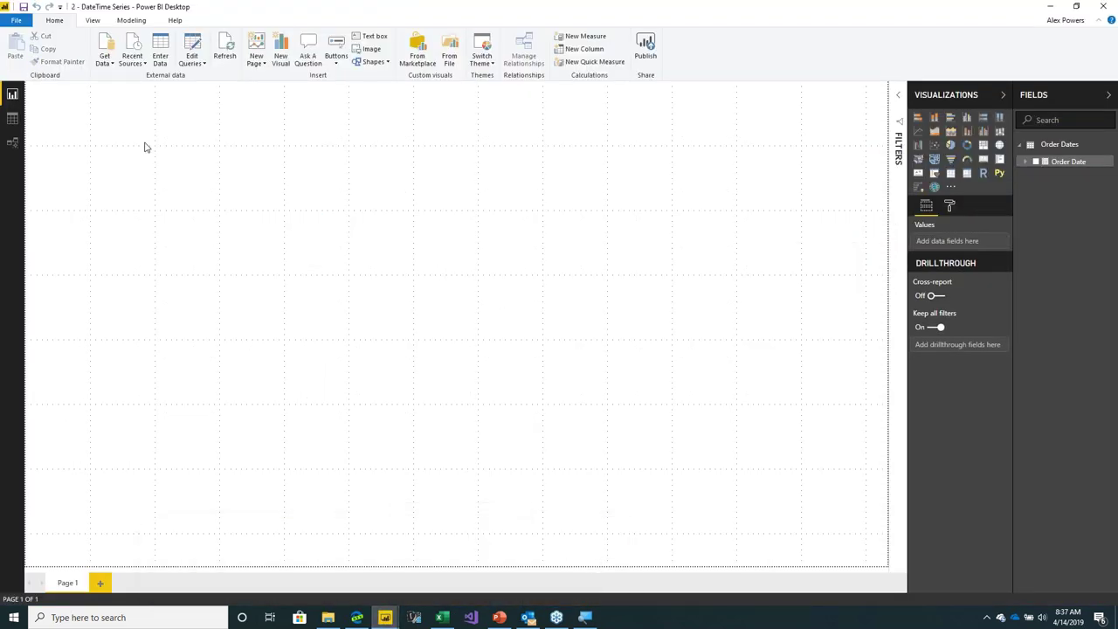
pyautogui.click(12, 121)
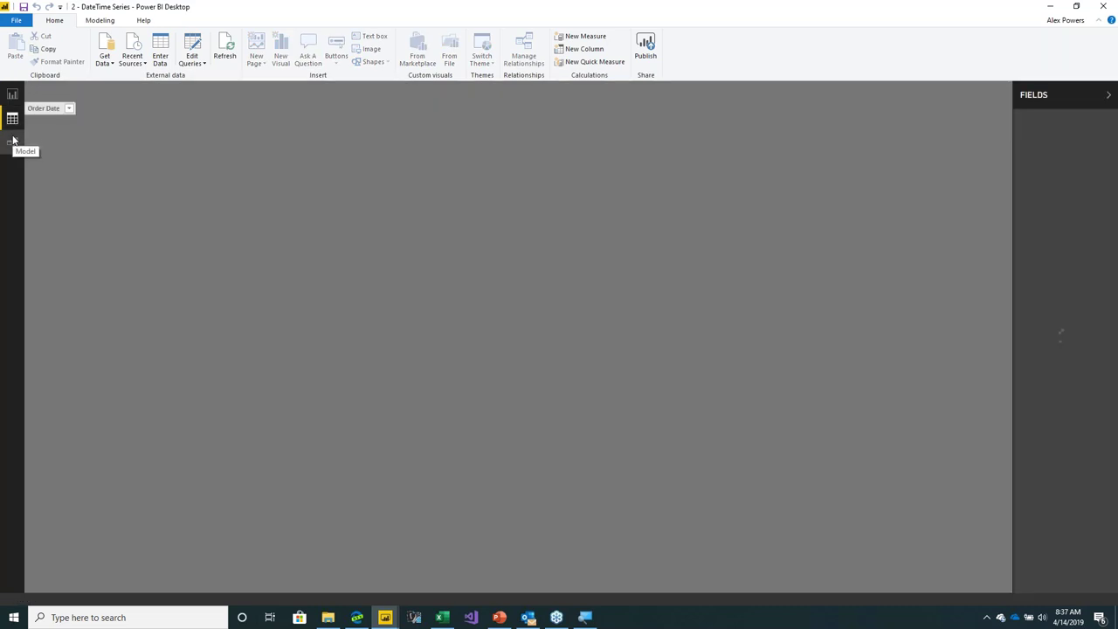
pyautogui.click(75, 113)
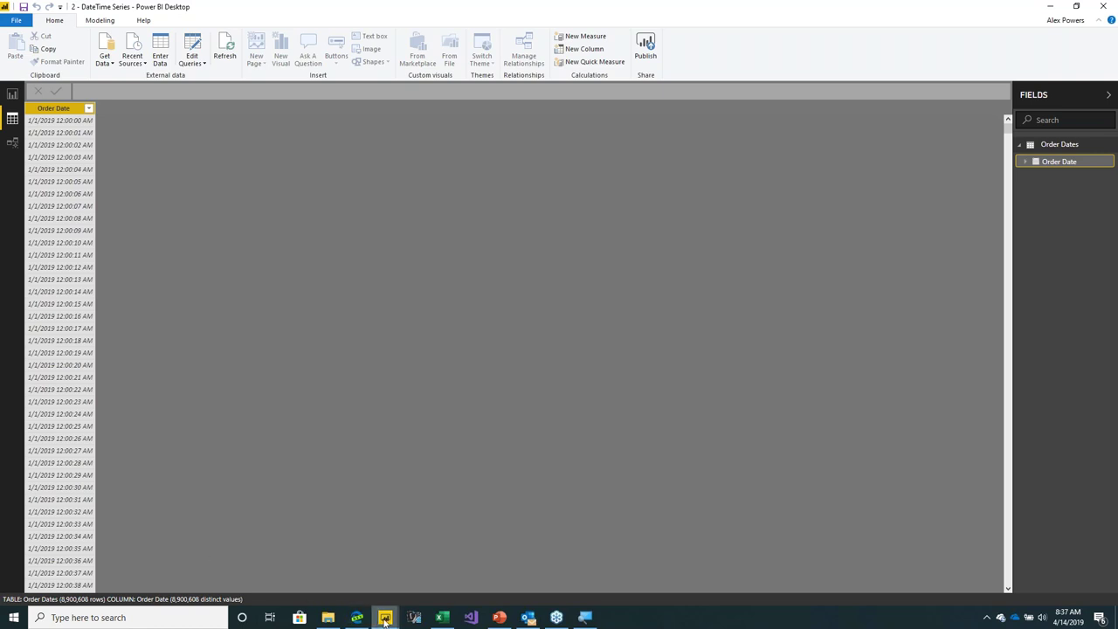
# Switch to the 3 - Date and Time Series file and show its Order Dates table in Data view
pyautogui.moveTo(384, 620)
pyautogui.click(453, 576)
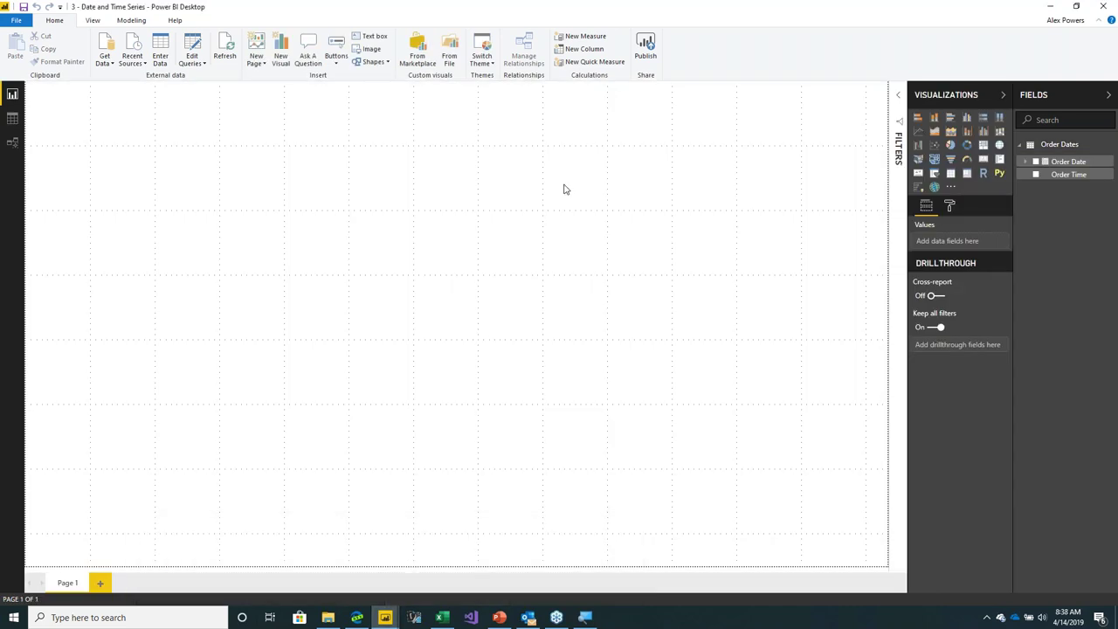
pyautogui.click(13, 120)
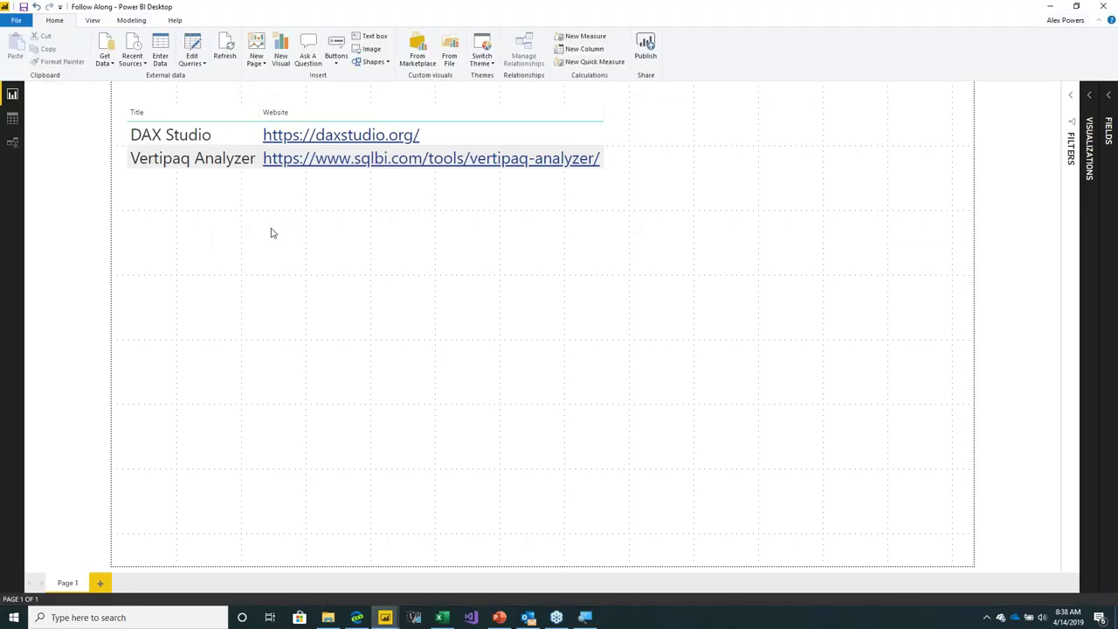
# Open the DAX Studio website from the link in the Follow Along report and return to its home page
pyautogui.click(321, 135)
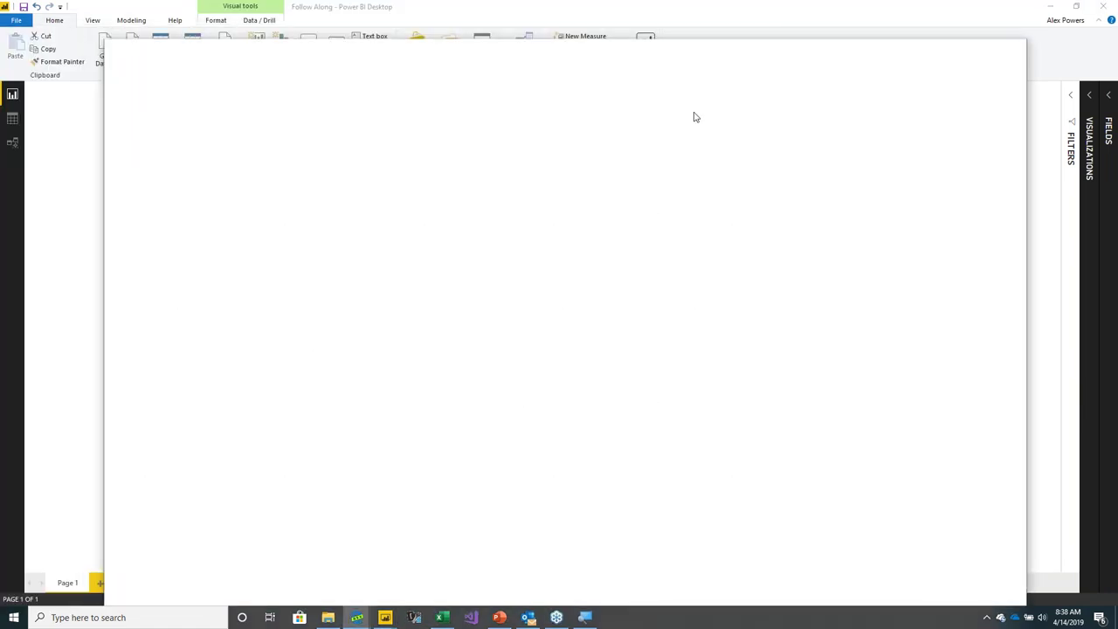
pyautogui.click(577, 52)
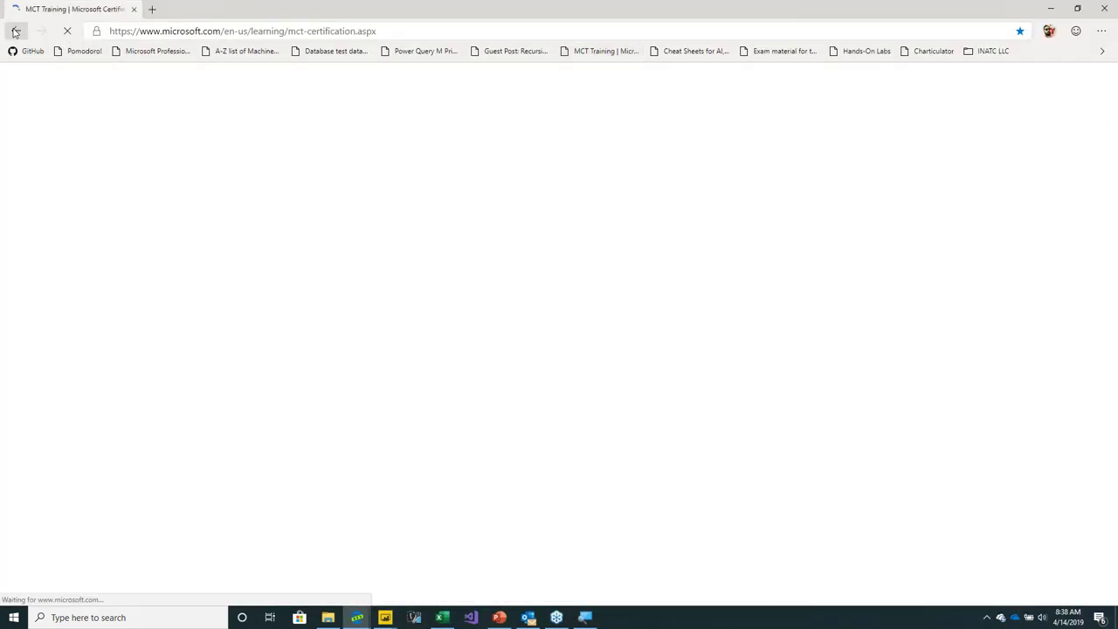
pyautogui.click(15, 31)
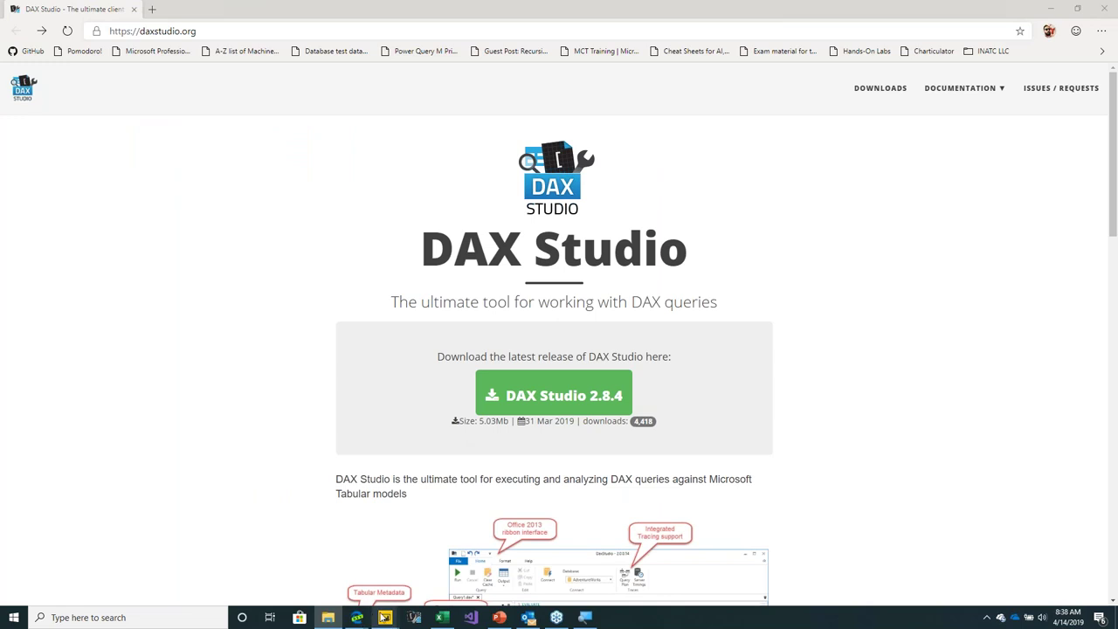
# Return to the Follow Along report and open the Vertipaq Analyzer website from its link
pyautogui.moveTo(385, 617)
pyautogui.click(222, 563)
pyautogui.click(287, 159)
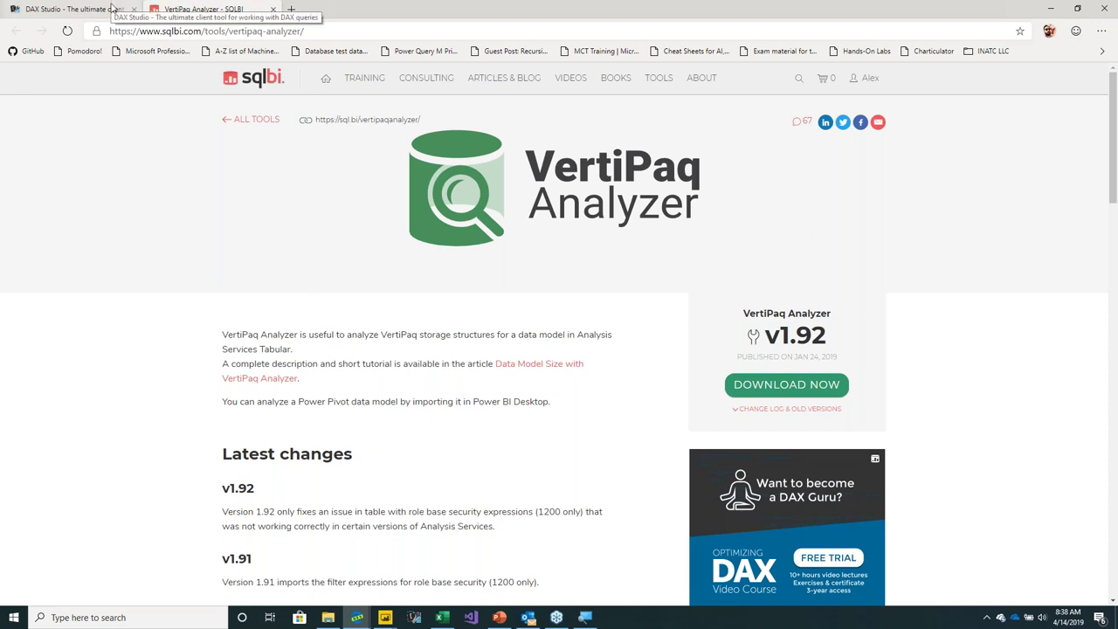
# Launch DAX Studio and connect it to the 2 - DateTime Series PBI / SSDT model
pyautogui.click(417, 617)
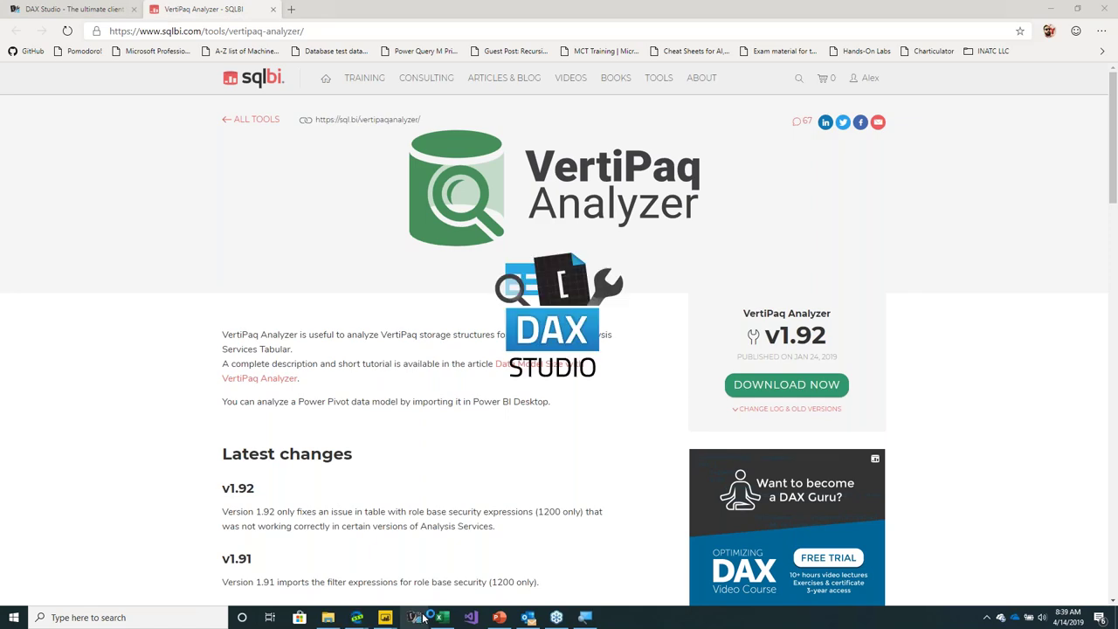
pyautogui.moveTo(386, 618)
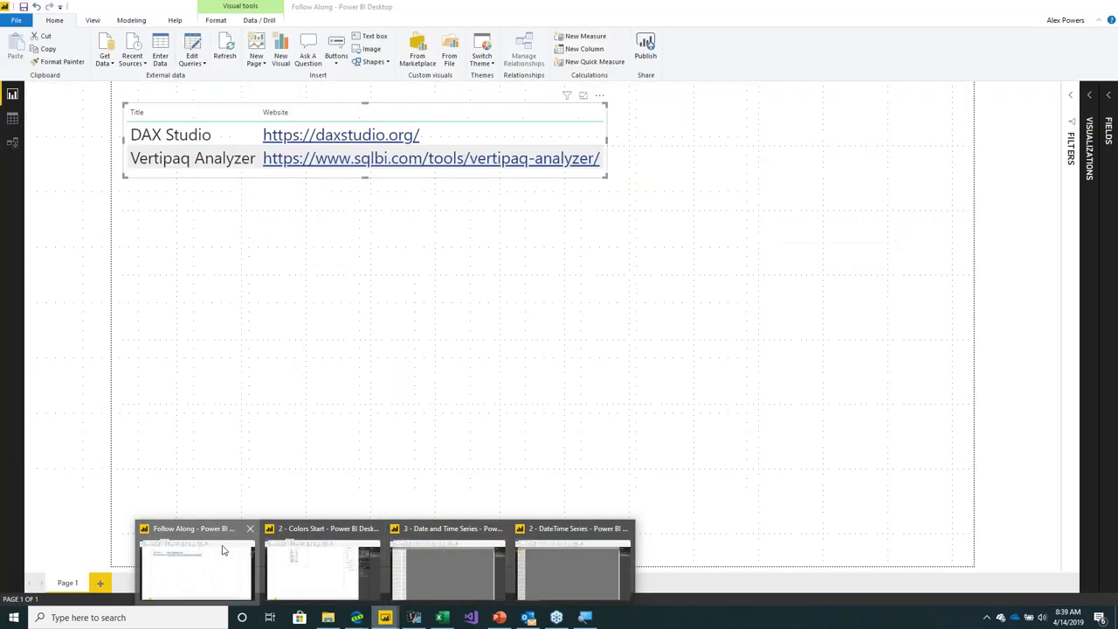
pyautogui.click(223, 551)
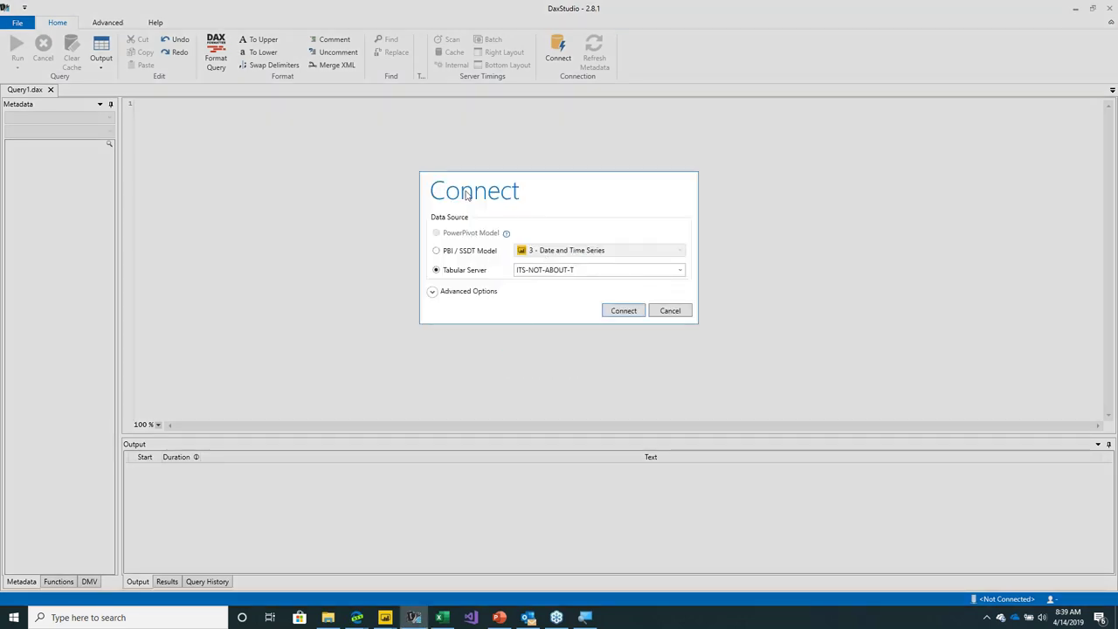
pyautogui.click(446, 255)
pyautogui.click(550, 250)
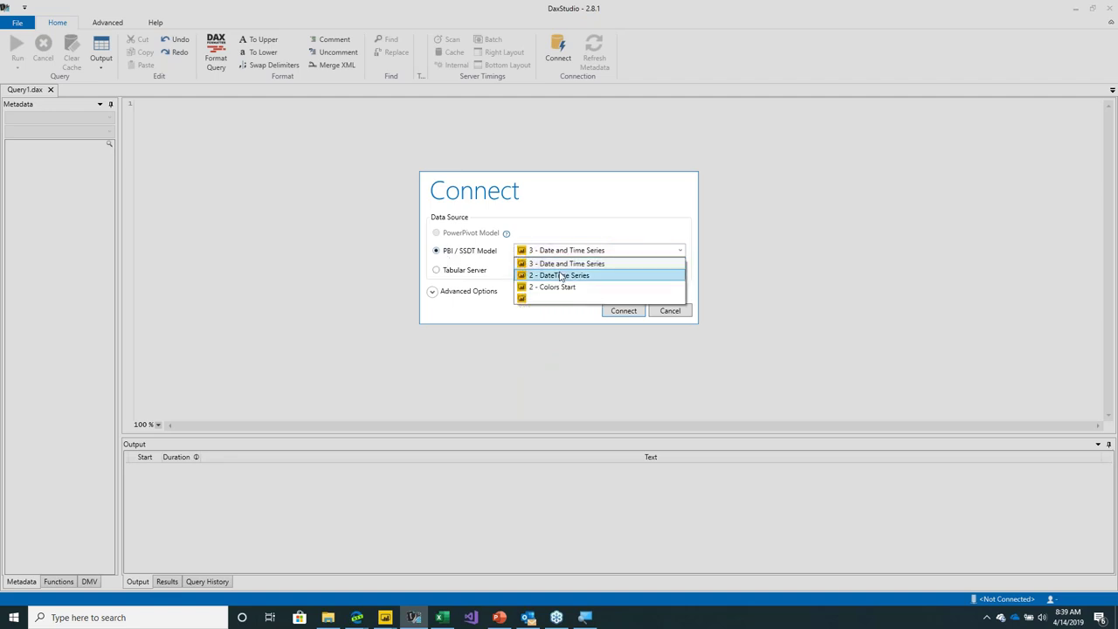
pyautogui.click(560, 275)
pyautogui.click(613, 311)
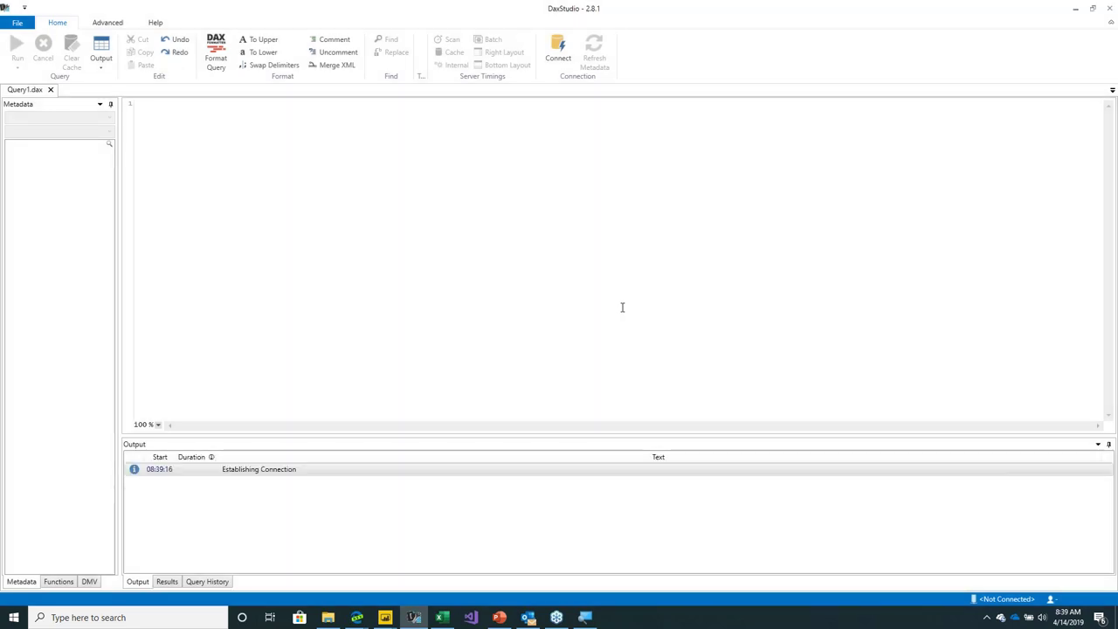
pyautogui.click(17, 23)
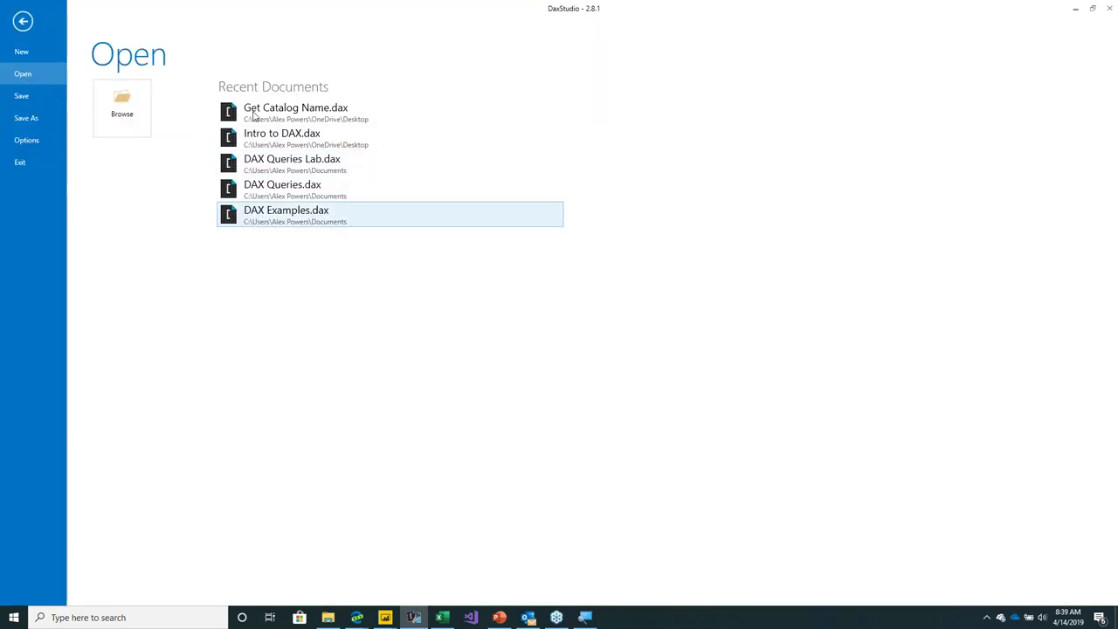
pyautogui.click(23, 21)
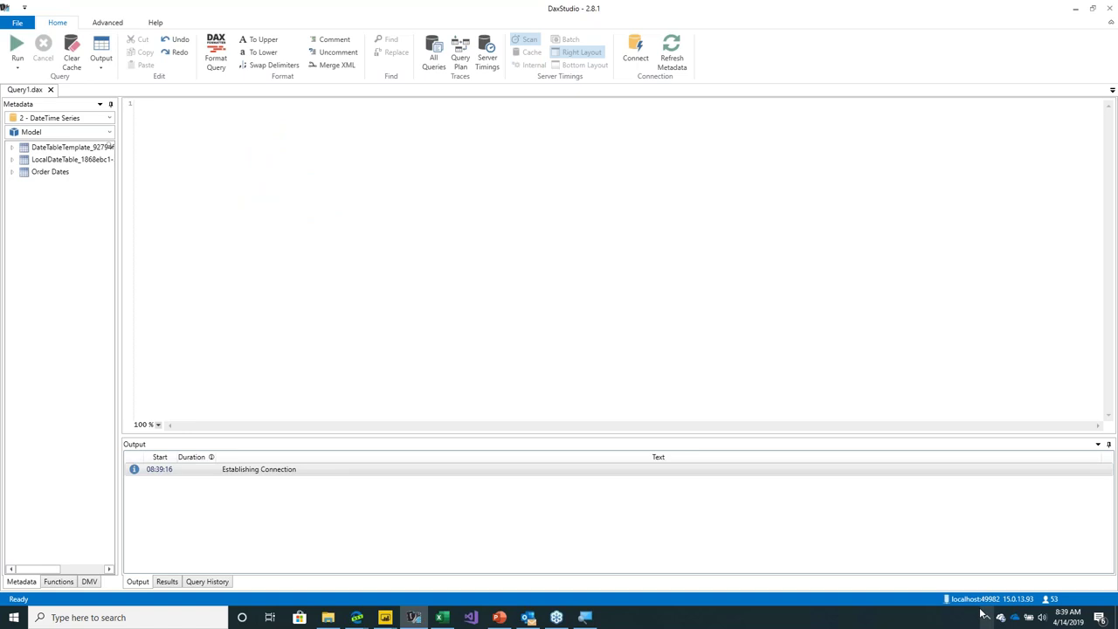
pyautogui.press('super')
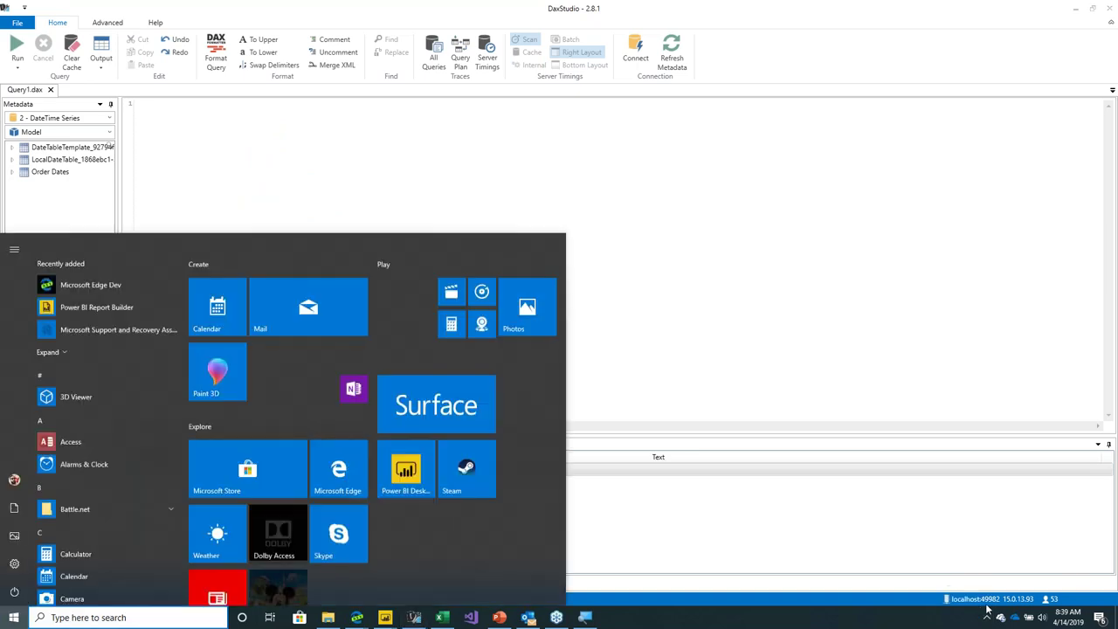
pyautogui.press('super')
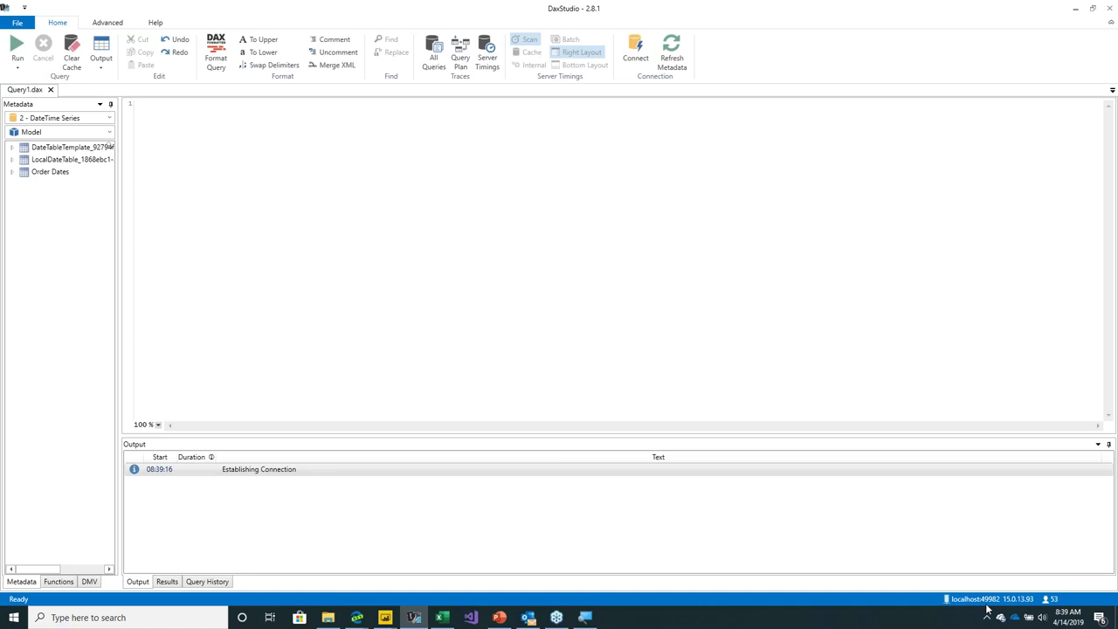
# Switch to Excel, maximize its window, and open the recent workbook 2 - DateTime Series Analyzer.xlsm
pyautogui.click(441, 618)
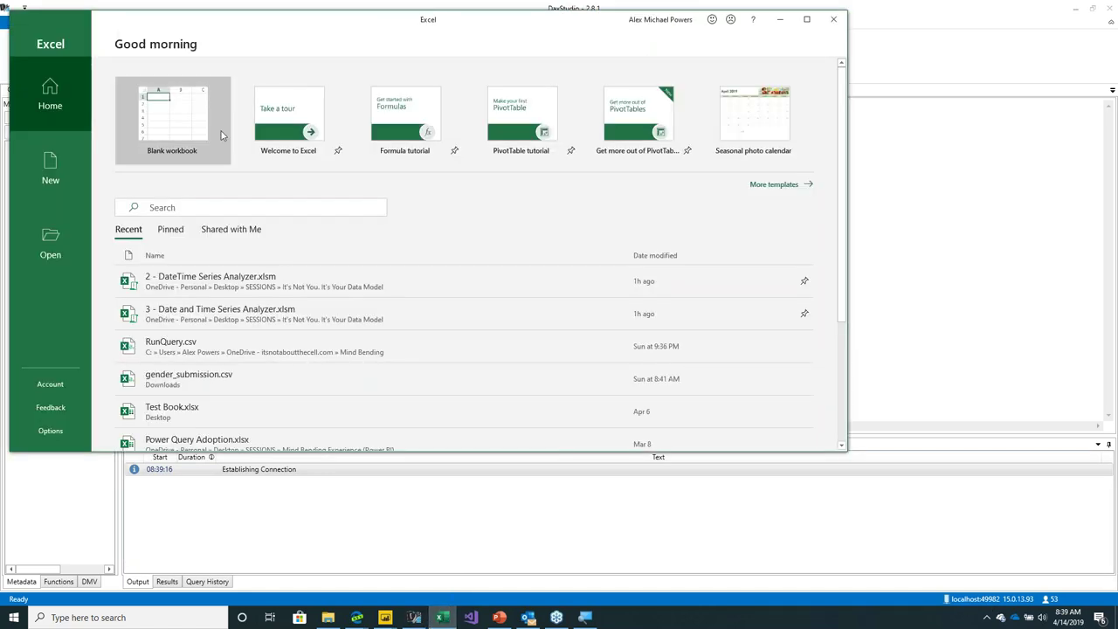
pyautogui.doubleClick(279, 26)
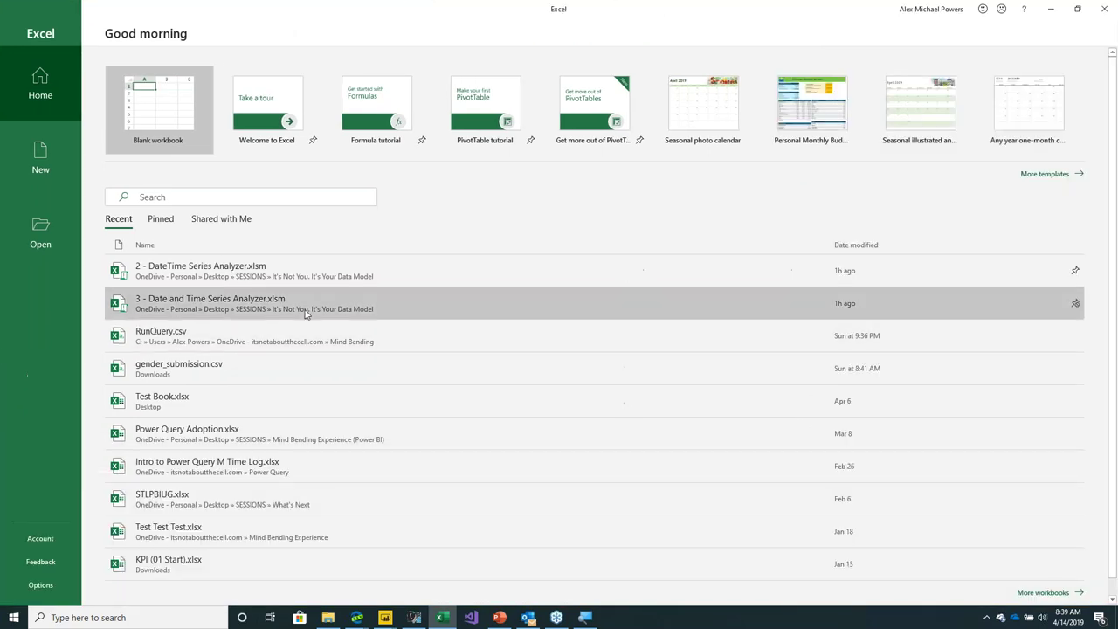
pyautogui.click(267, 278)
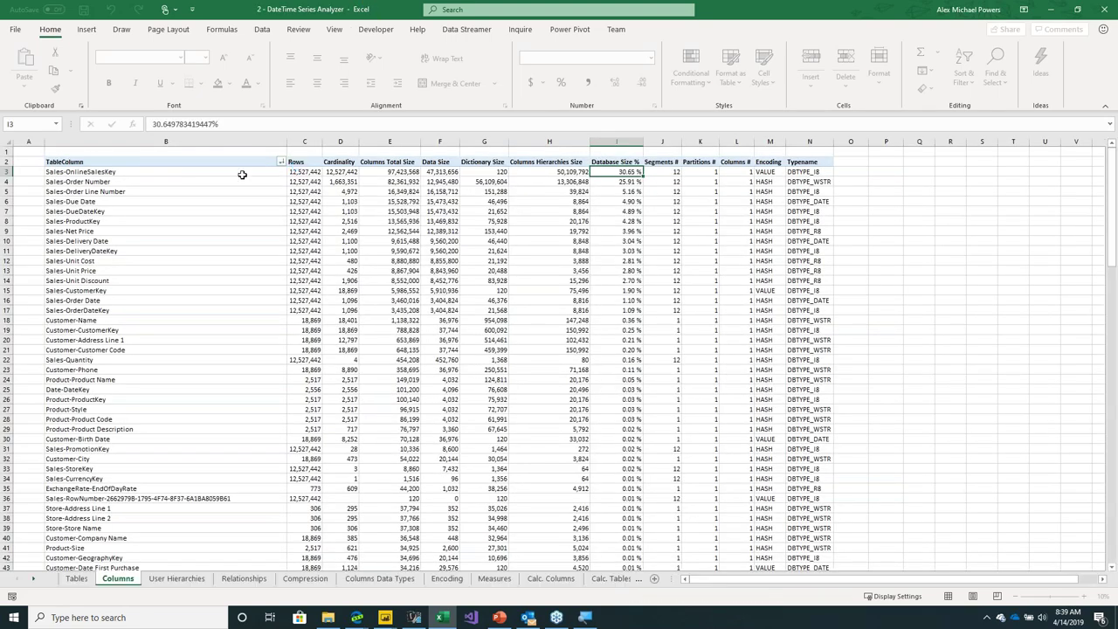
# Highlight the Rows and Cardinality values of Sales-OnlineSalesKey in yellow on the Columns sheet
pyautogui.moveTo(305, 171); pyautogui.dragTo(341, 172)
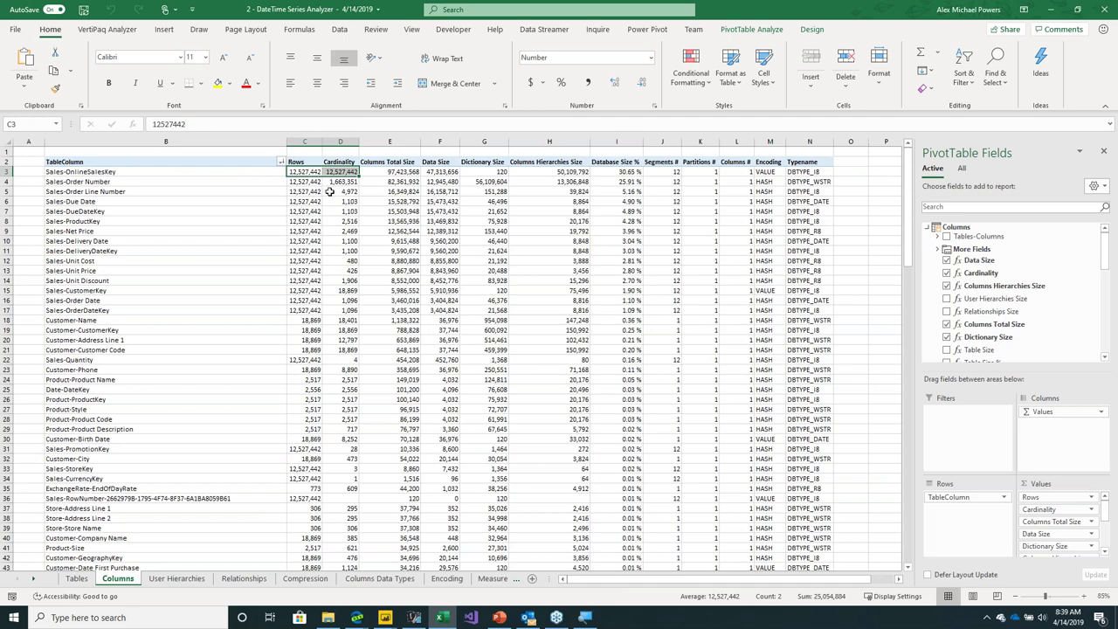
pyautogui.keyDown('ctrl'); pyautogui.scroll(1, 323, 230); pyautogui.keyUp('ctrl')
pyautogui.click(332, 177)
pyautogui.moveTo(334, 178); pyautogui.dragTo(363, 177)
pyautogui.click(217, 83)
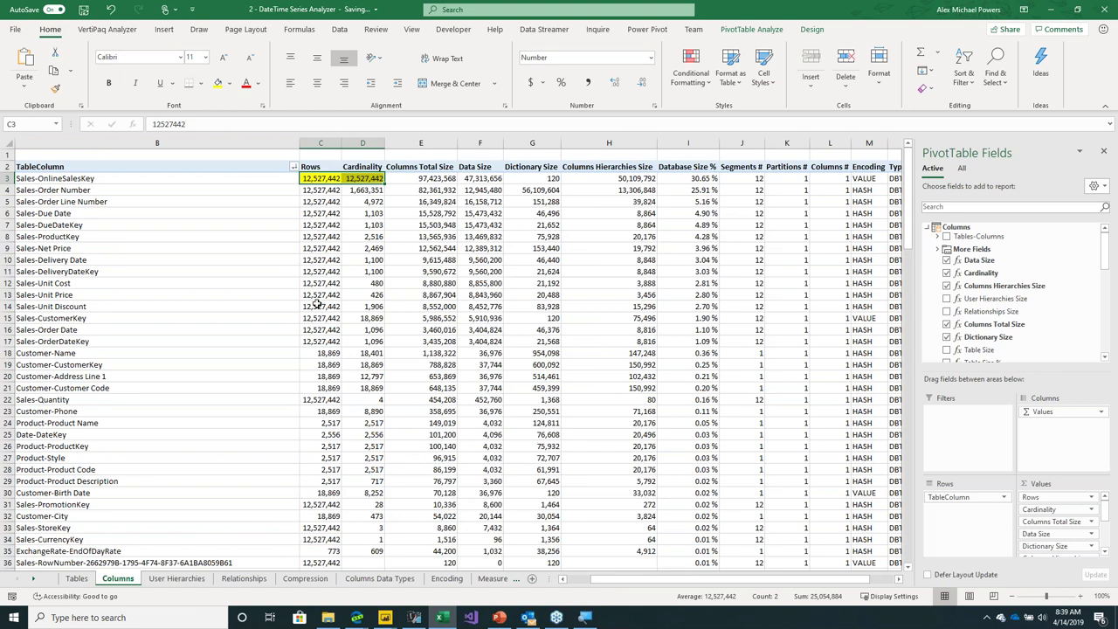
# Highlight the Rows and Cardinality values of Sales-Unit Price and Sales-Quantity in yellow
pyautogui.moveTo(320, 294); pyautogui.dragTo(362, 294)
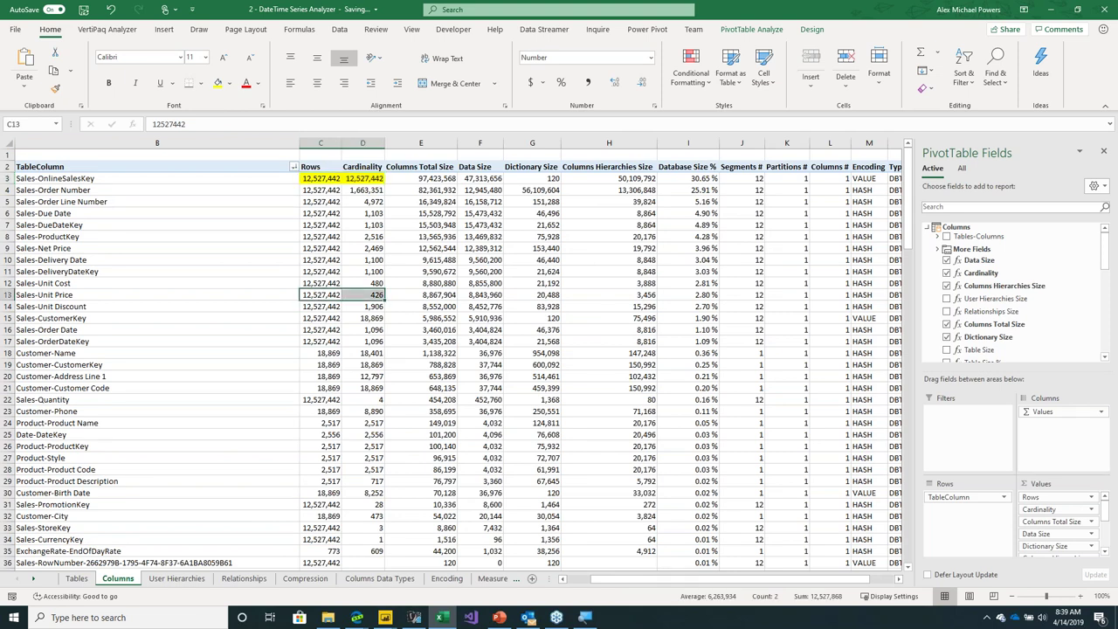
pyautogui.click(217, 83)
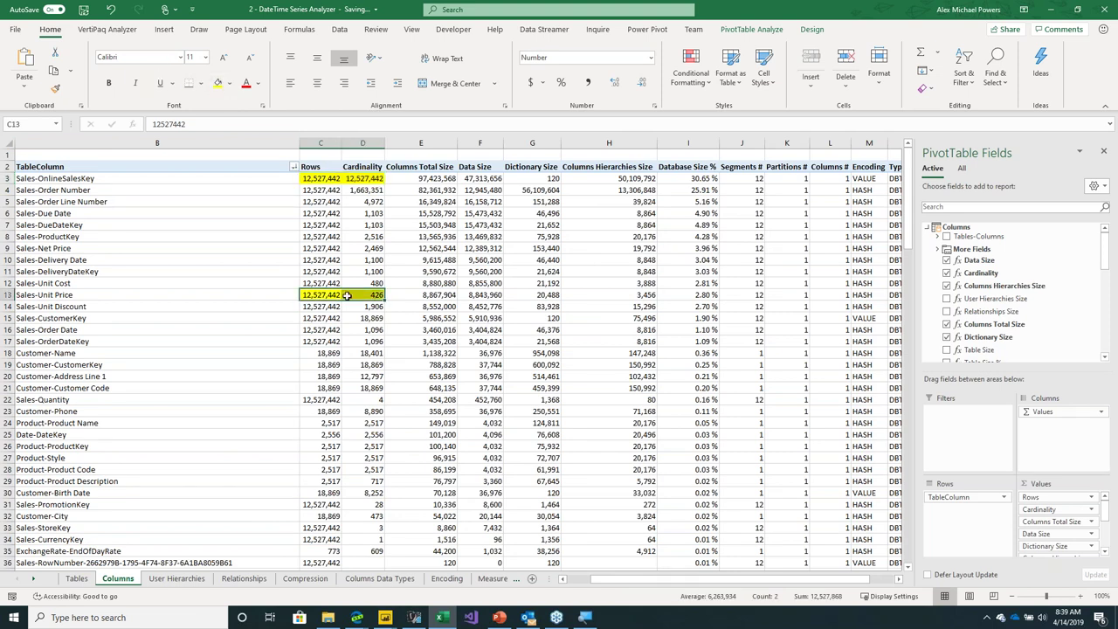
pyautogui.moveTo(327, 397); pyautogui.dragTo(361, 397)
pyautogui.click(217, 83)
pyautogui.click(359, 400)
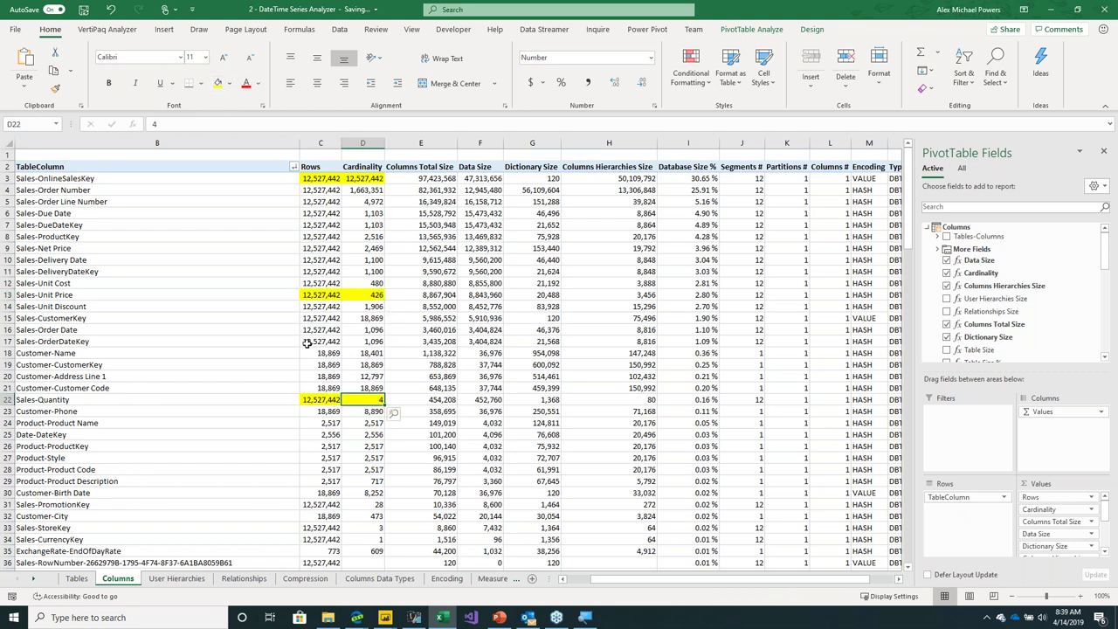
pyautogui.click(352, 168)
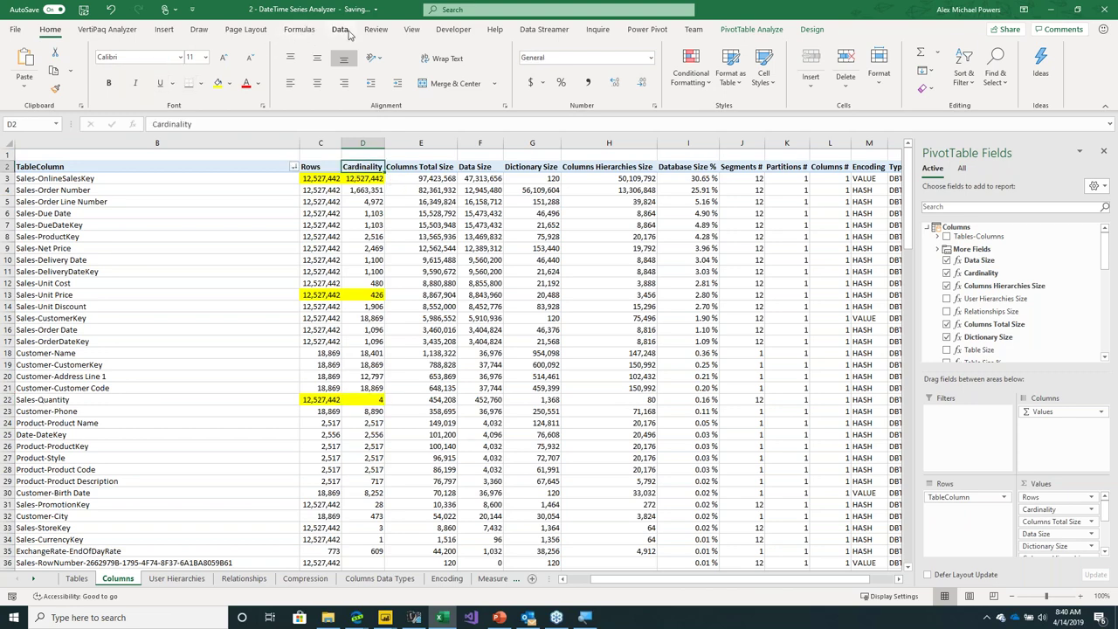
pyautogui.click(349, 33)
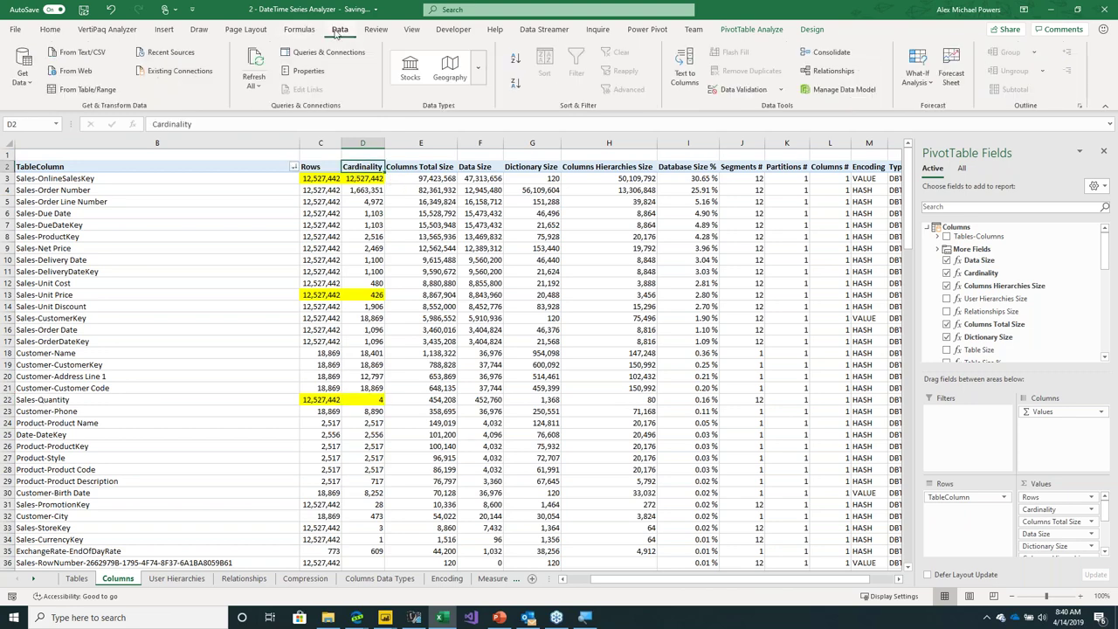
pyautogui.click(50, 29)
pyautogui.click(372, 403)
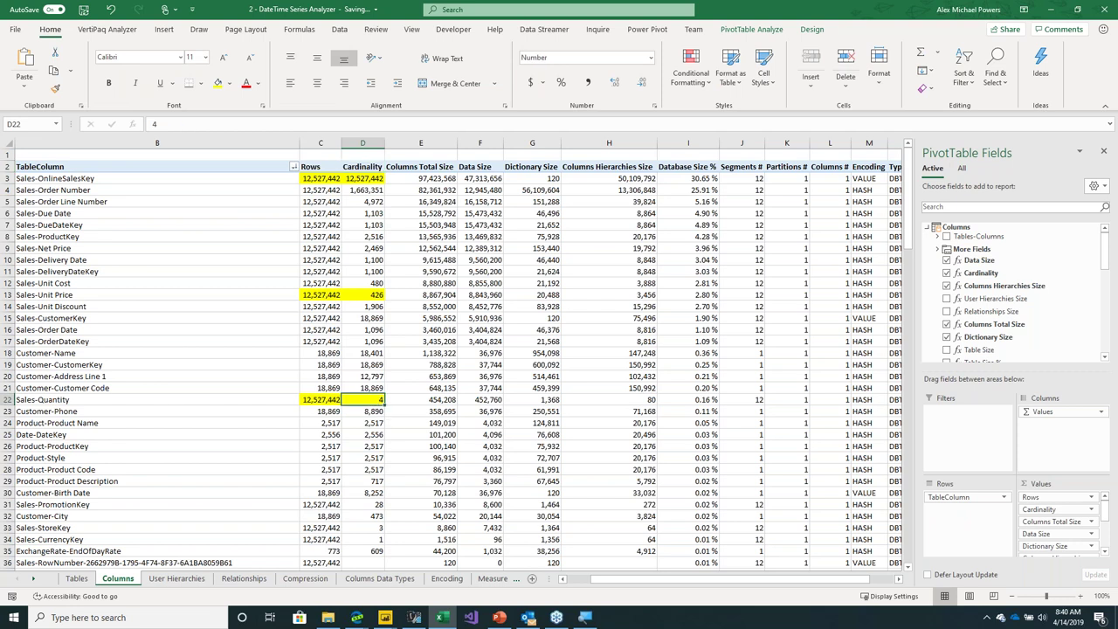
# Open the workbook's data model in Power Pivot and show its existing connections
pyautogui.click(650, 31)
pyautogui.click(24, 70)
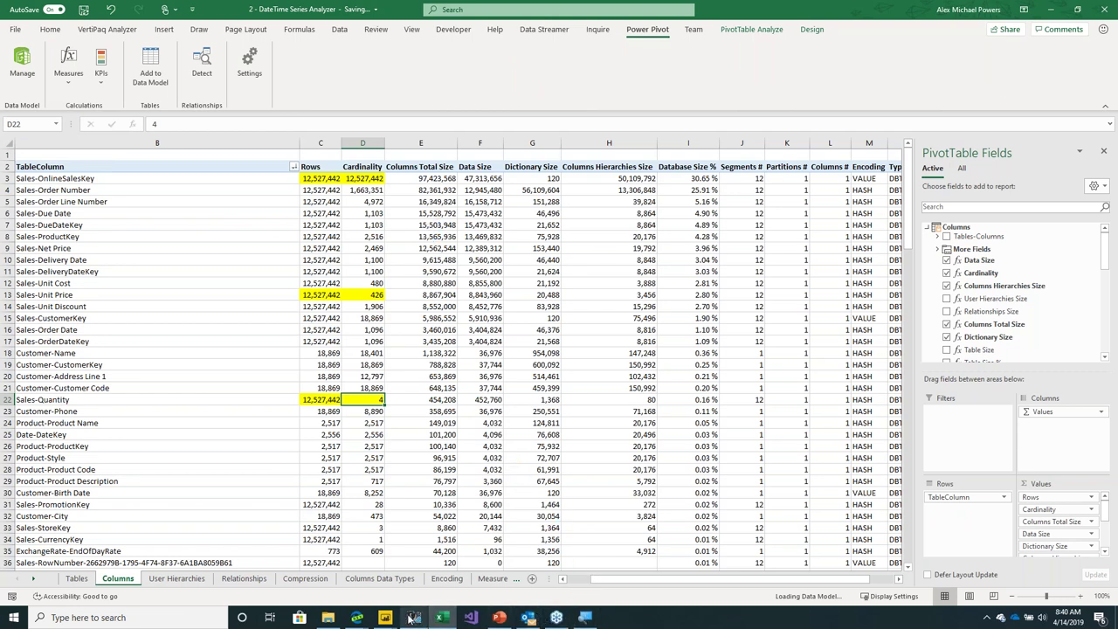
pyautogui.click(411, 617)
pyautogui.click(411, 617)
pyautogui.click(22, 66)
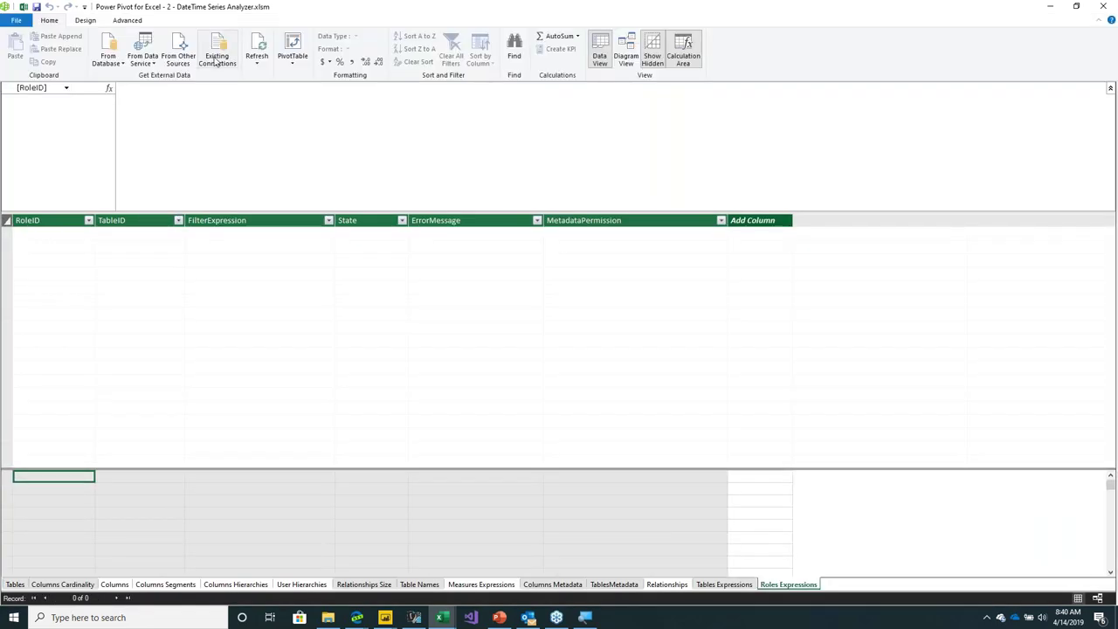
pyautogui.click(216, 60)
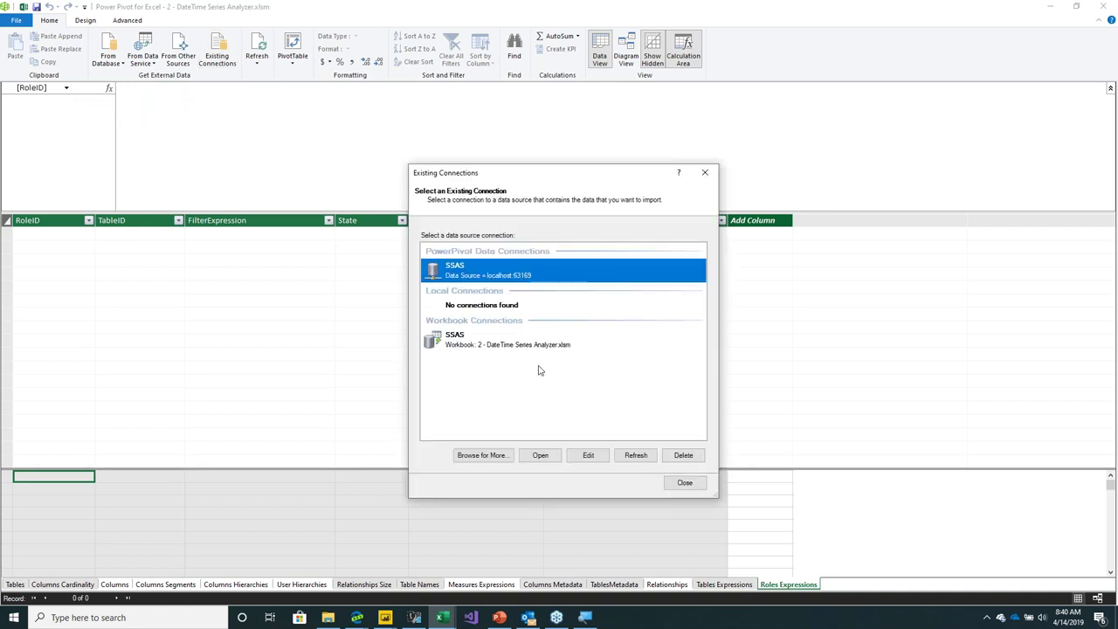
# Set the SSAS connection's data source to localhost:49982 in its connection string, then test and save the connection
pyautogui.click(587, 455)
pyautogui.click(635, 267)
pyautogui.press('BackSpace')
pyautogui.press('BackSpace')
pyautogui.press('BackSpace')
pyautogui.press('BackSpace')
pyautogui.press('BackSpace')
pyautogui.write('4999')
pyautogui.write('2')
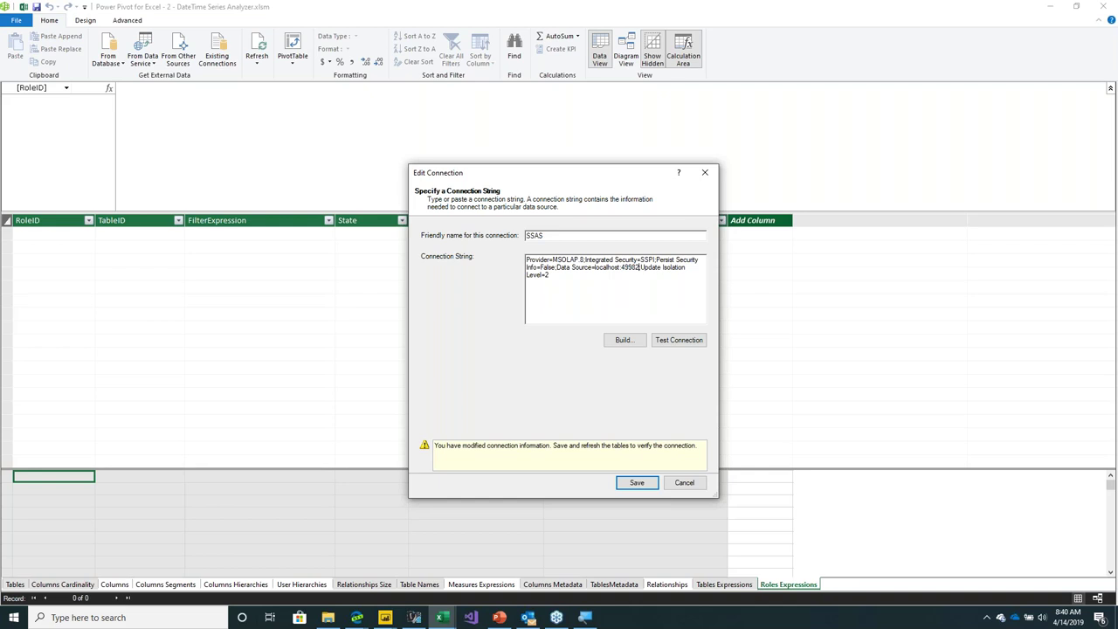
pyautogui.click(675, 340)
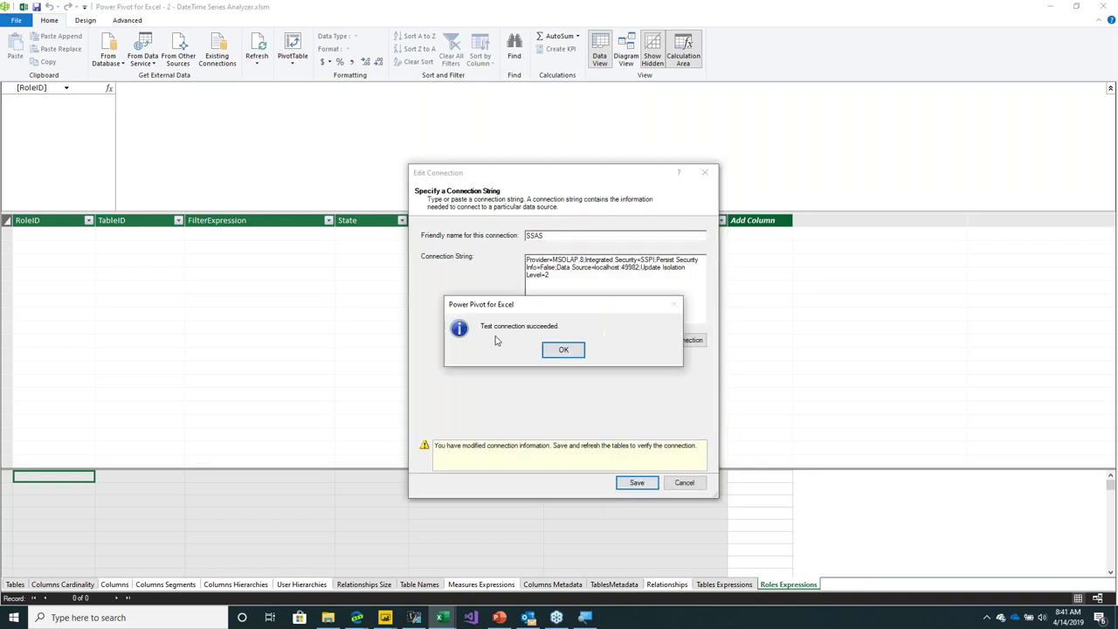
pyautogui.click(563, 349)
pyautogui.click(637, 482)
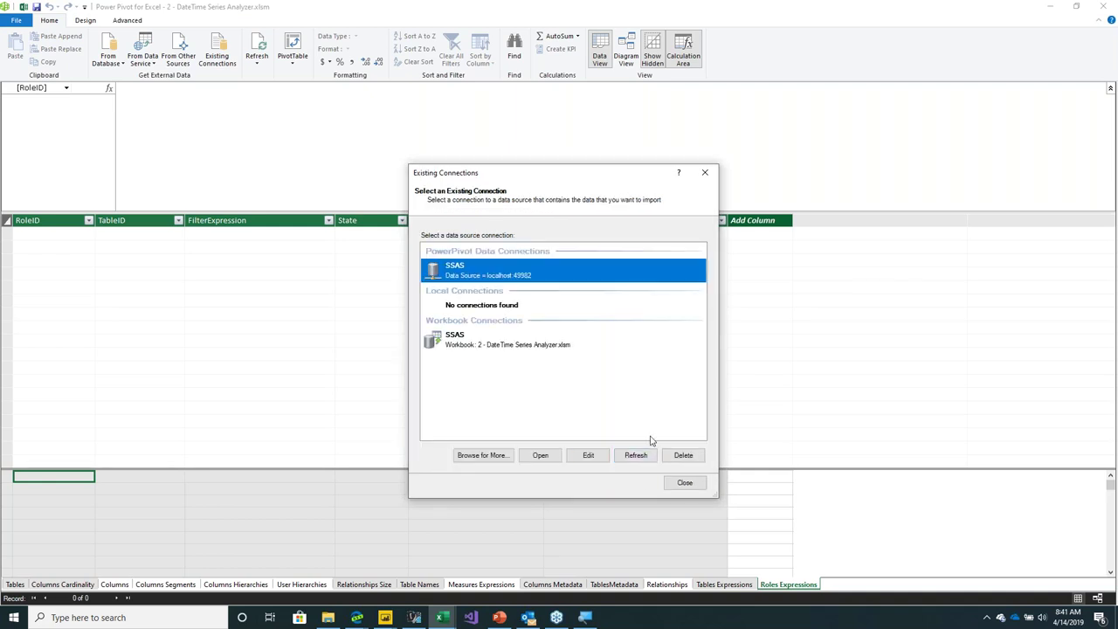
# Refresh all tables of the SSAS connection and return to the Columns sheet of the workbook
pyautogui.click(636, 456)
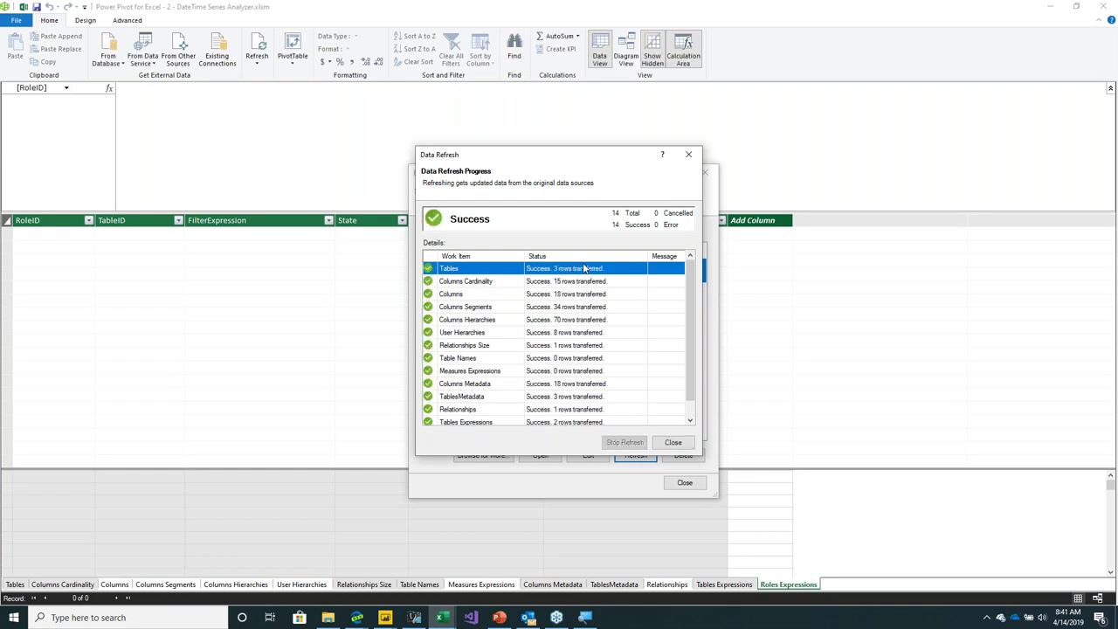
pyautogui.click(673, 442)
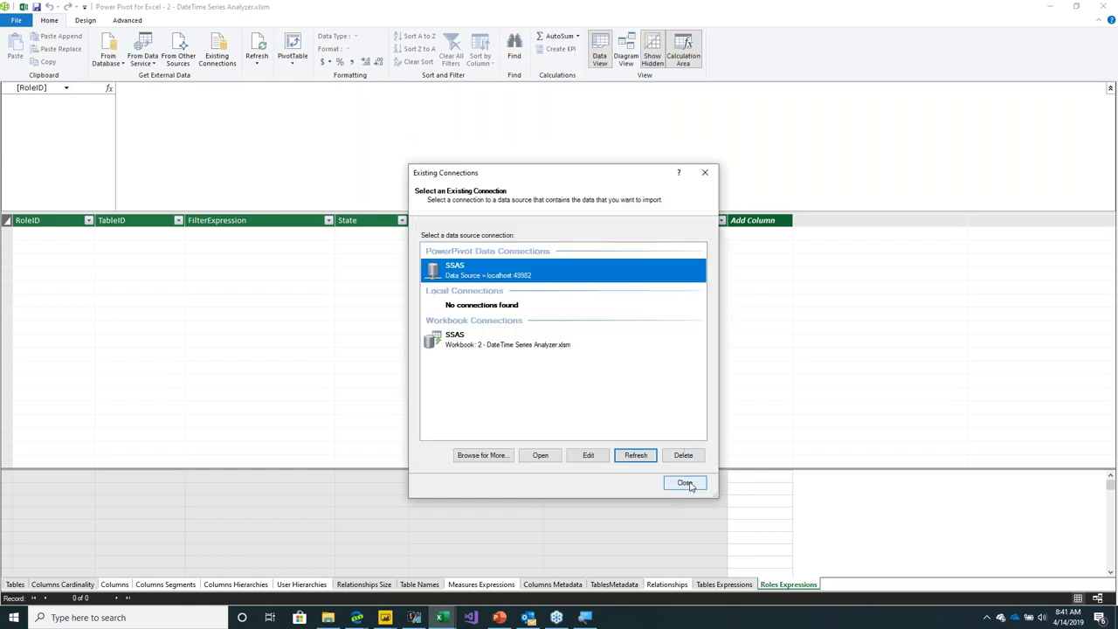
pyautogui.click(684, 483)
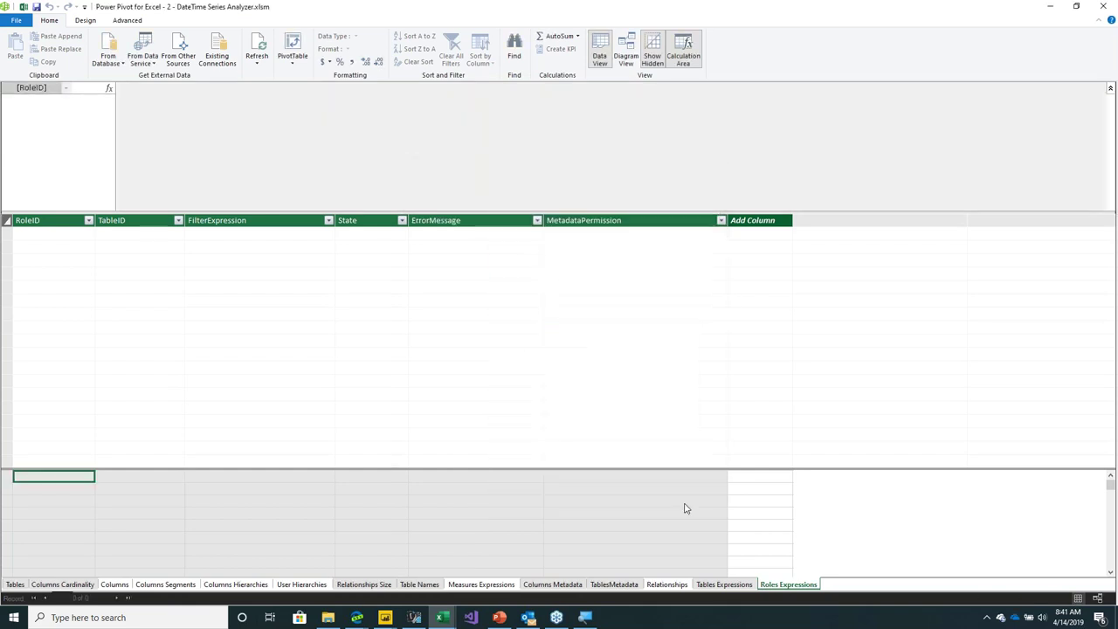
pyautogui.click(1103, 7)
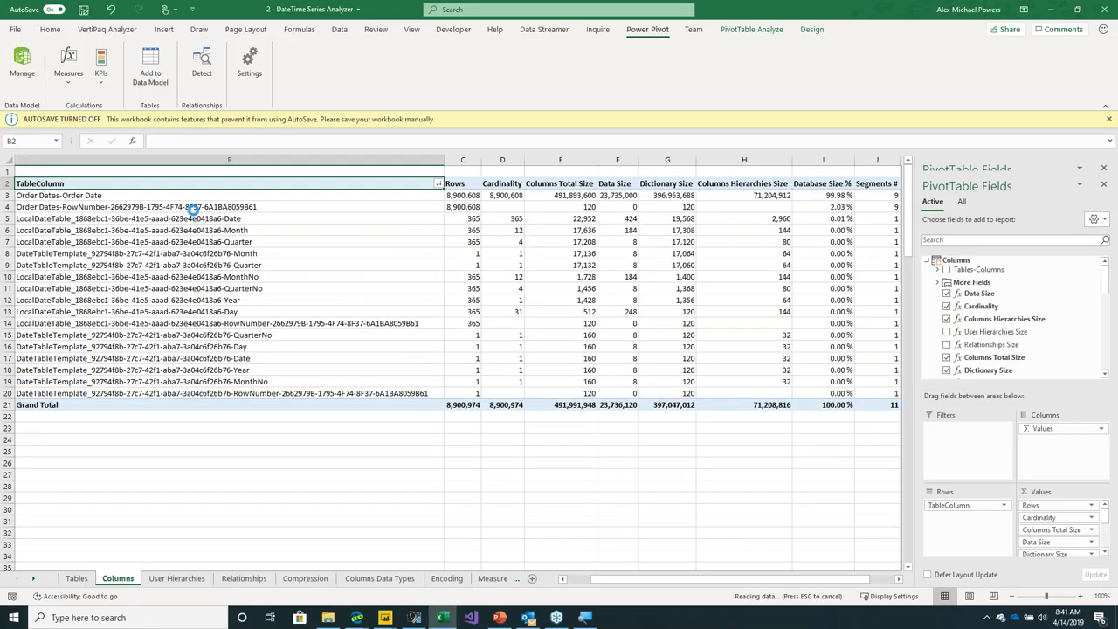
# Filter the Columns PivotTable to keep only Order Dates-Order Date and select its Rows and Cardinality values
pyautogui.click(116, 194)
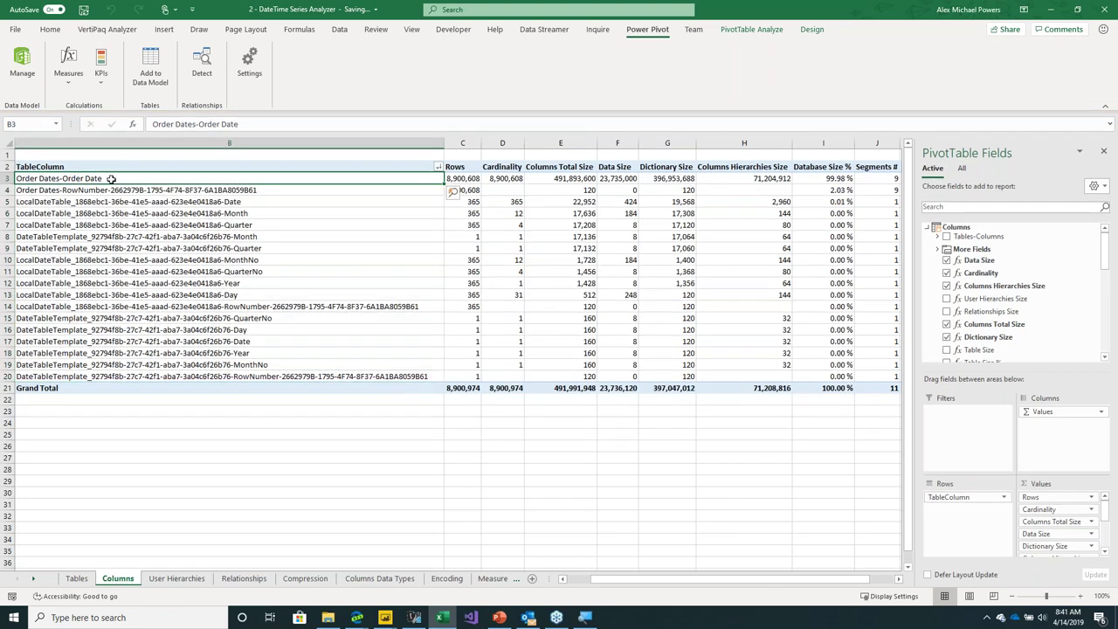
pyautogui.rightClick(111, 178)
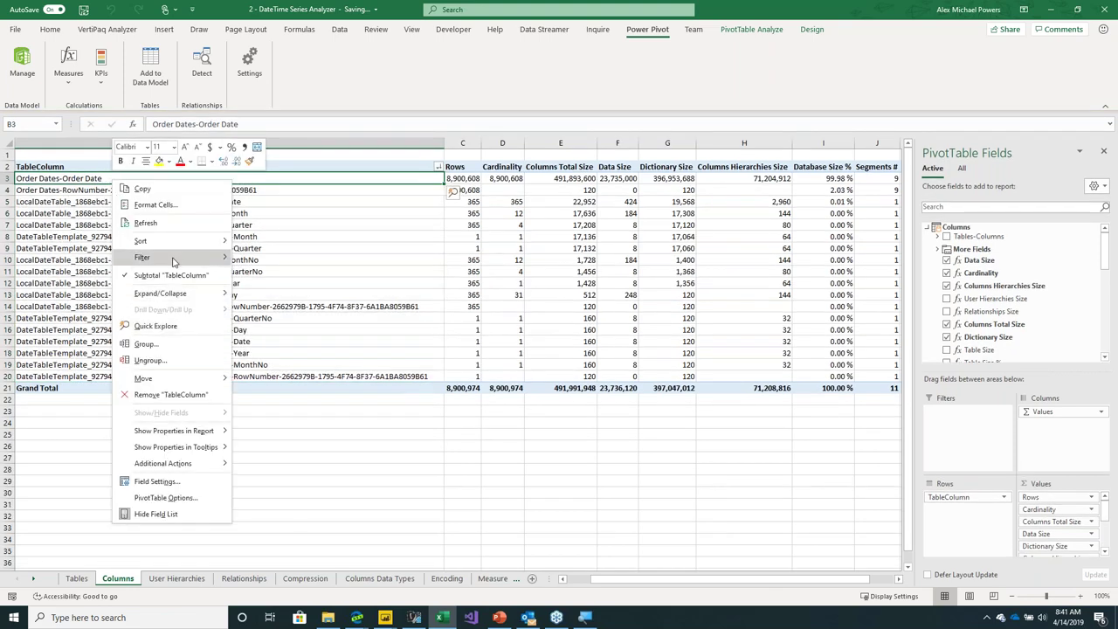
pyautogui.moveTo(175, 260)
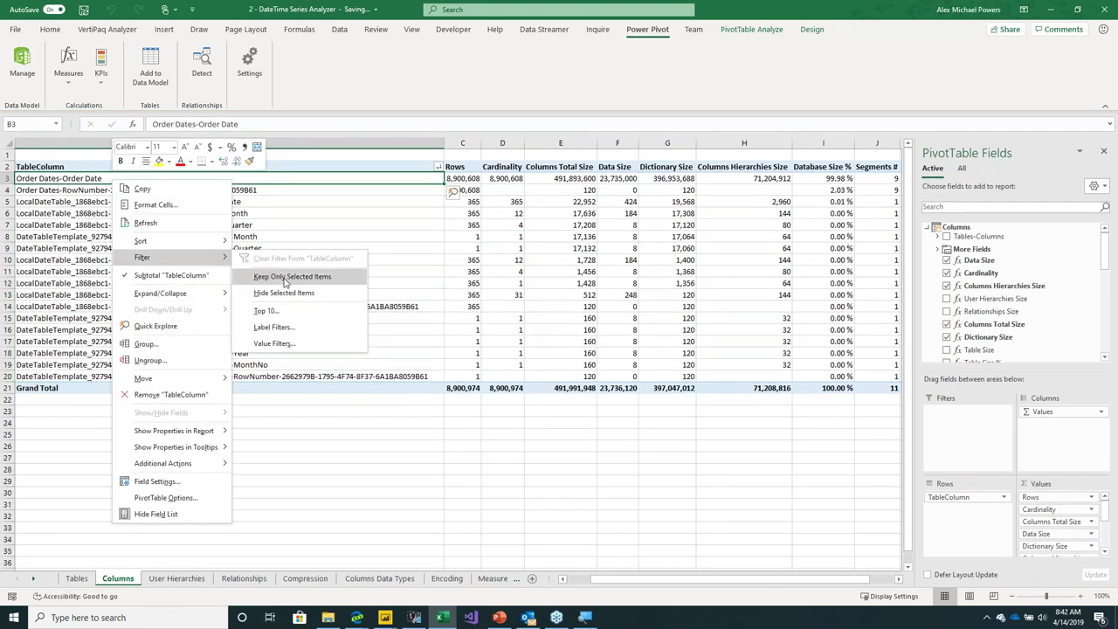
pyautogui.click(285, 282)
pyautogui.moveTo(127, 179); pyautogui.dragTo(175, 180)
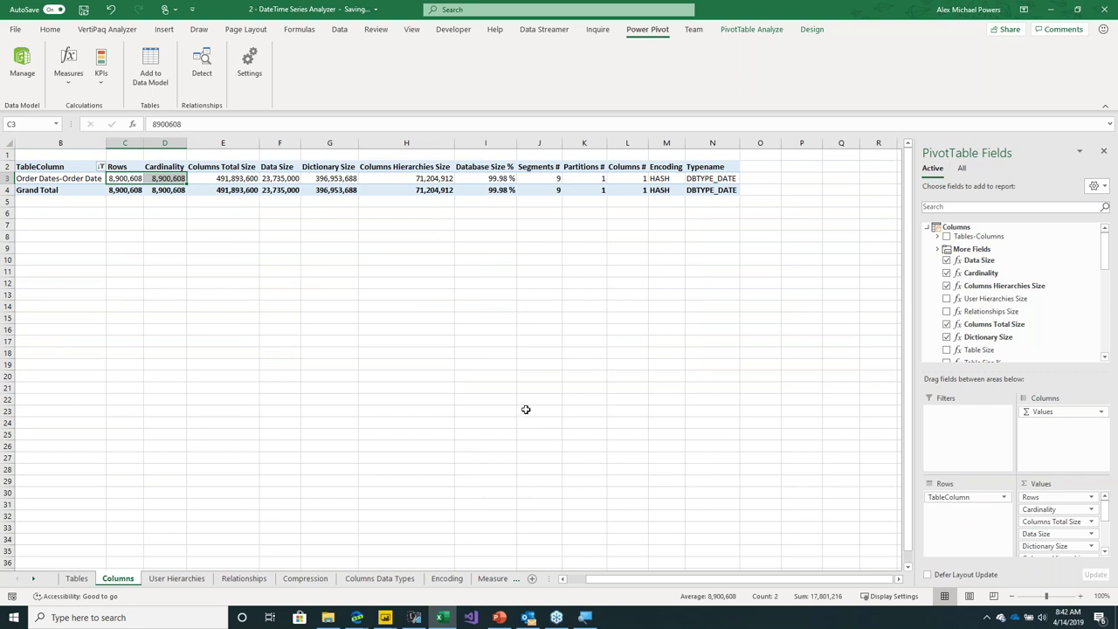
pyautogui.moveTo(611, 579); pyautogui.dragTo(566, 582)
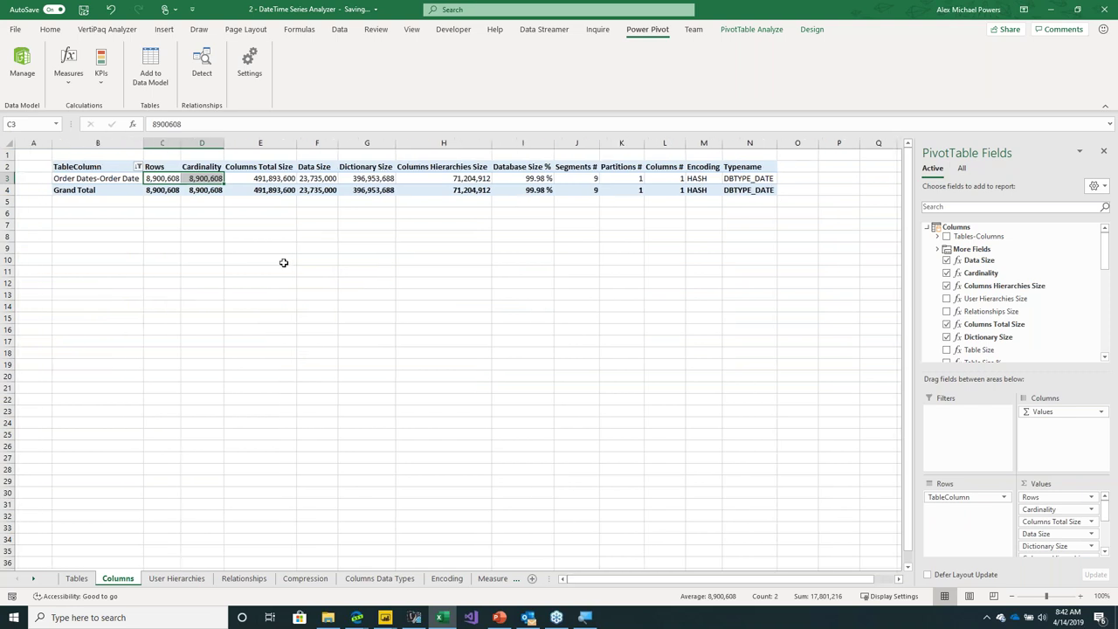
# Inspect the Rows, Cardinality, Columns Hierarchies Size and Database Size % values of the Order Dates-Order Date row
pyautogui.click(157, 177)
pyautogui.moveTo(184, 177)
pyautogui.mouseDown()
pyautogui.moveTo(201, 189)
pyautogui.moveTo(170, 177)
pyautogui.moveTo(203, 179)
pyautogui.mouseUp()
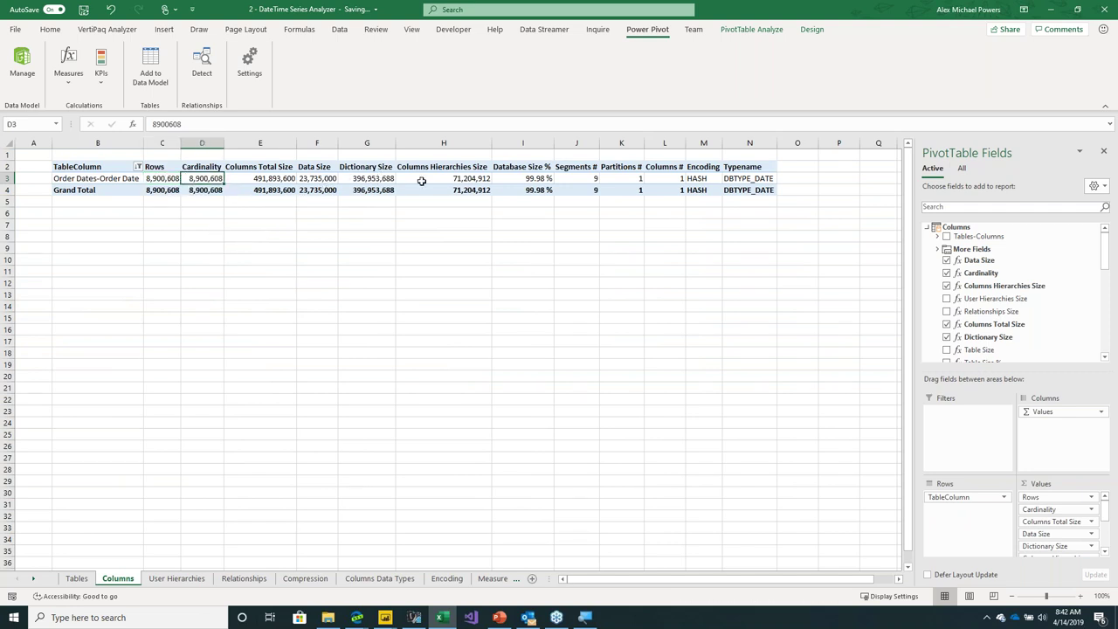
pyautogui.click(463, 179)
pyautogui.click(524, 179)
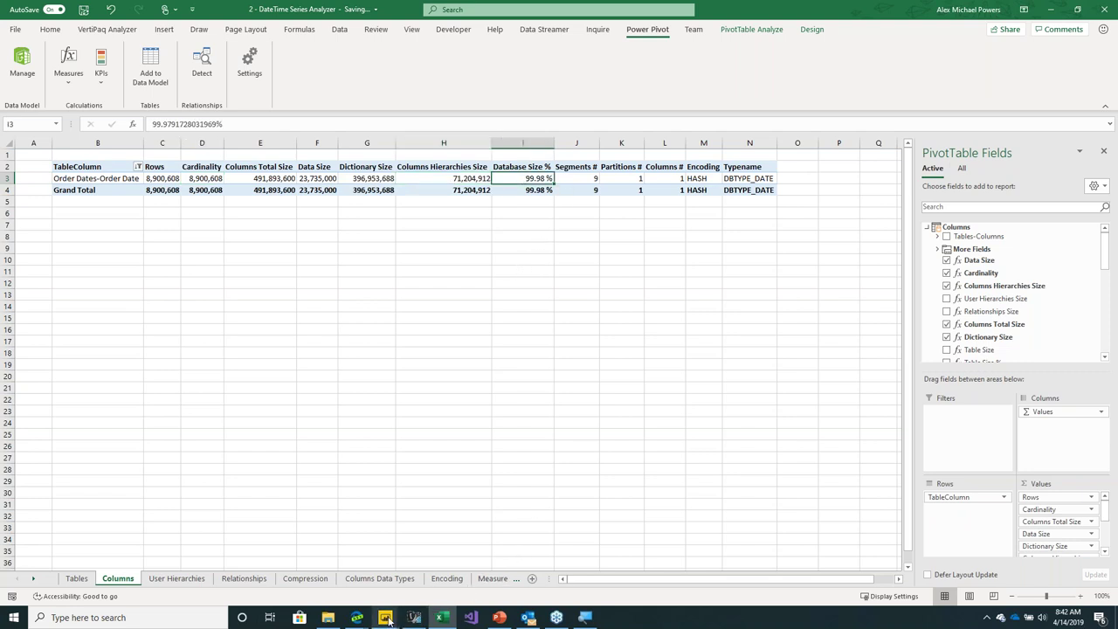
pyautogui.click(533, 342)
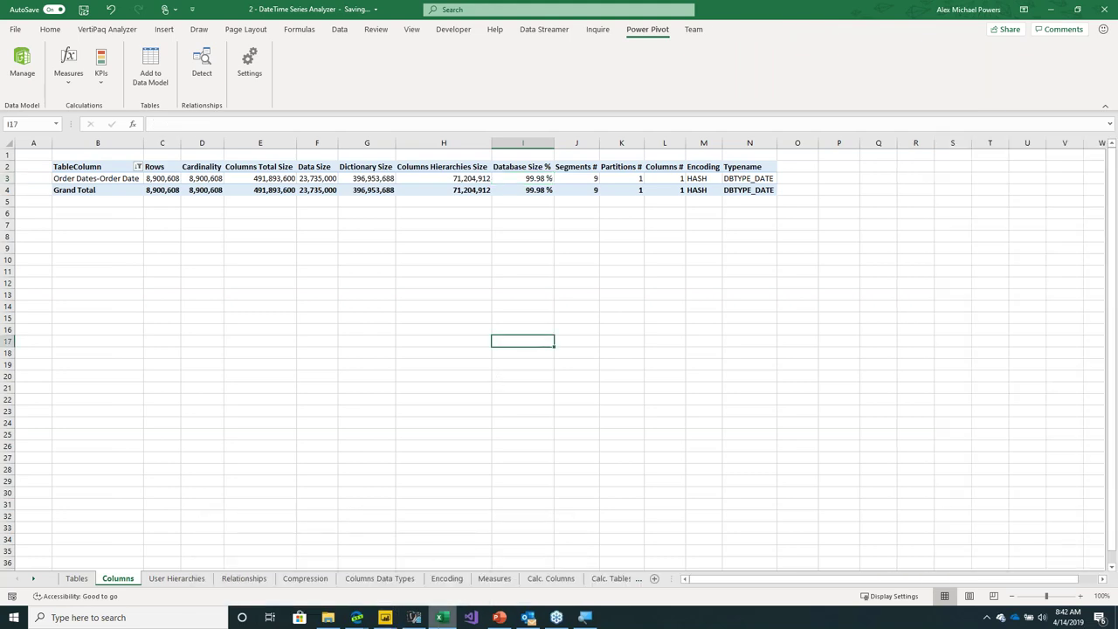
# Open the recent workbook 3 - Date and Time Series Analyzer.xlsm
pyautogui.hotkey('alt', 'Tab')
pyautogui.hotkey('alt', 'Tab')
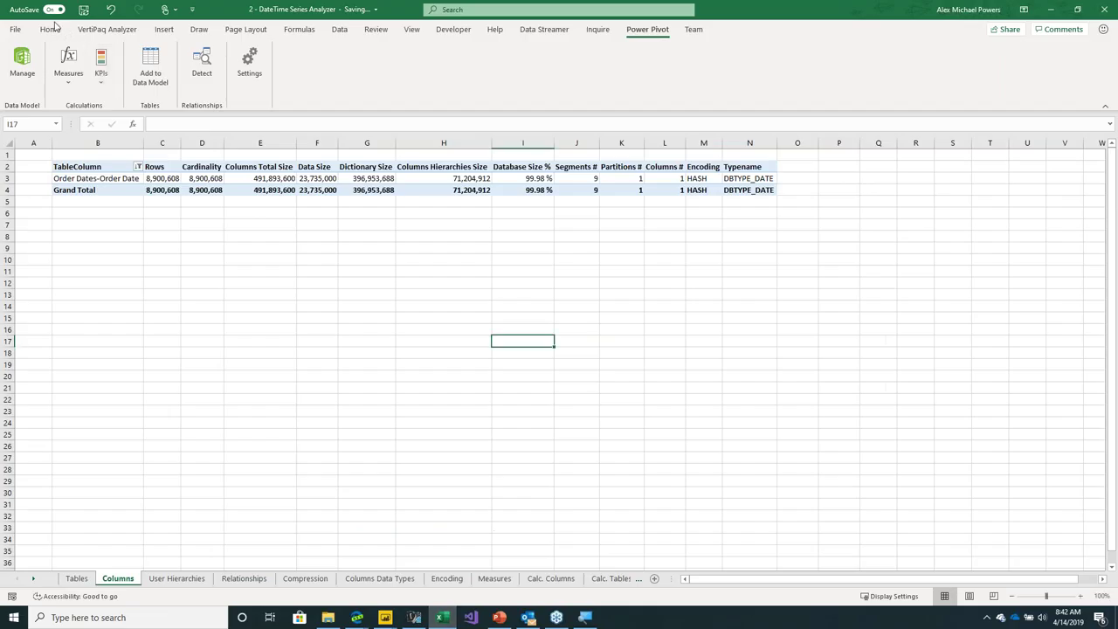
pyautogui.click(15, 31)
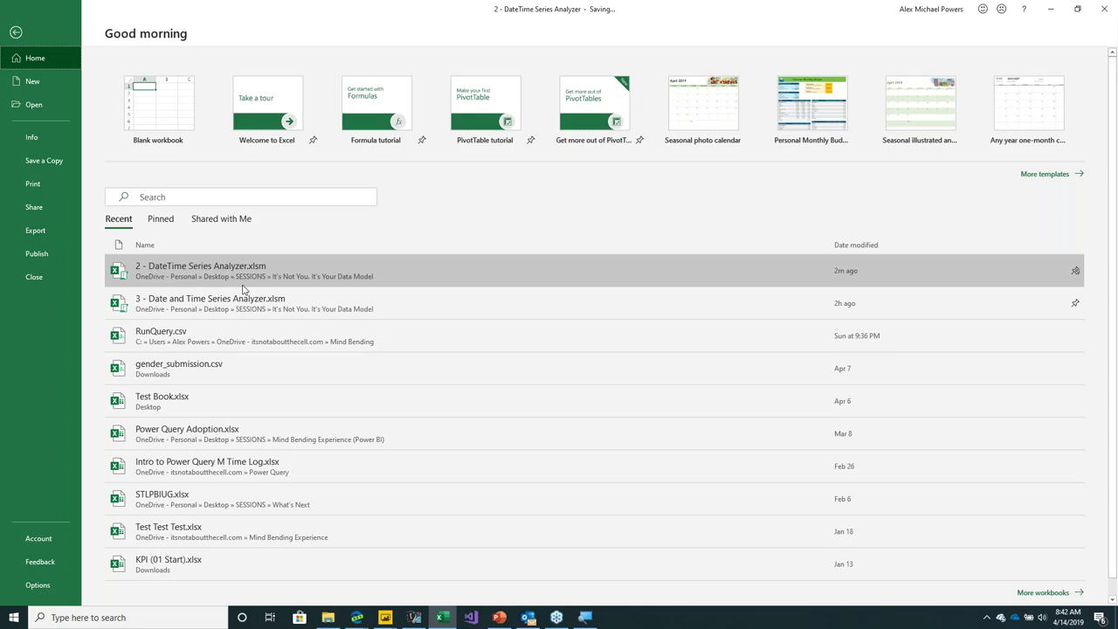
pyautogui.click(251, 309)
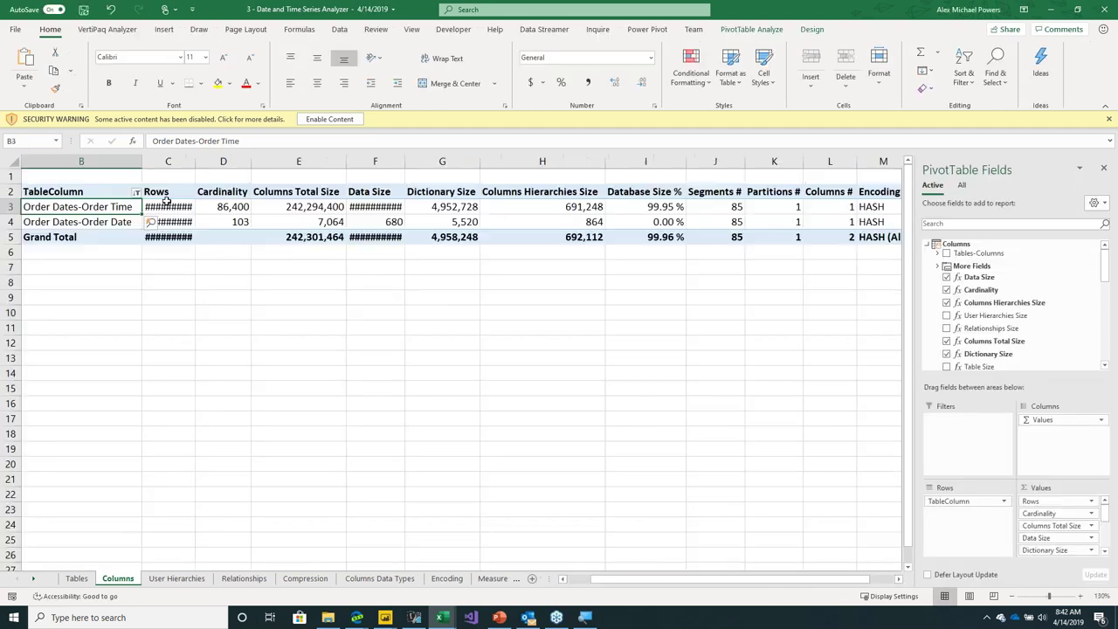
# Fit the Rows column to its contents and inspect the cardinality of Order Date and Order Time
pyautogui.click(179, 162)
pyautogui.doubleClick(195, 165)
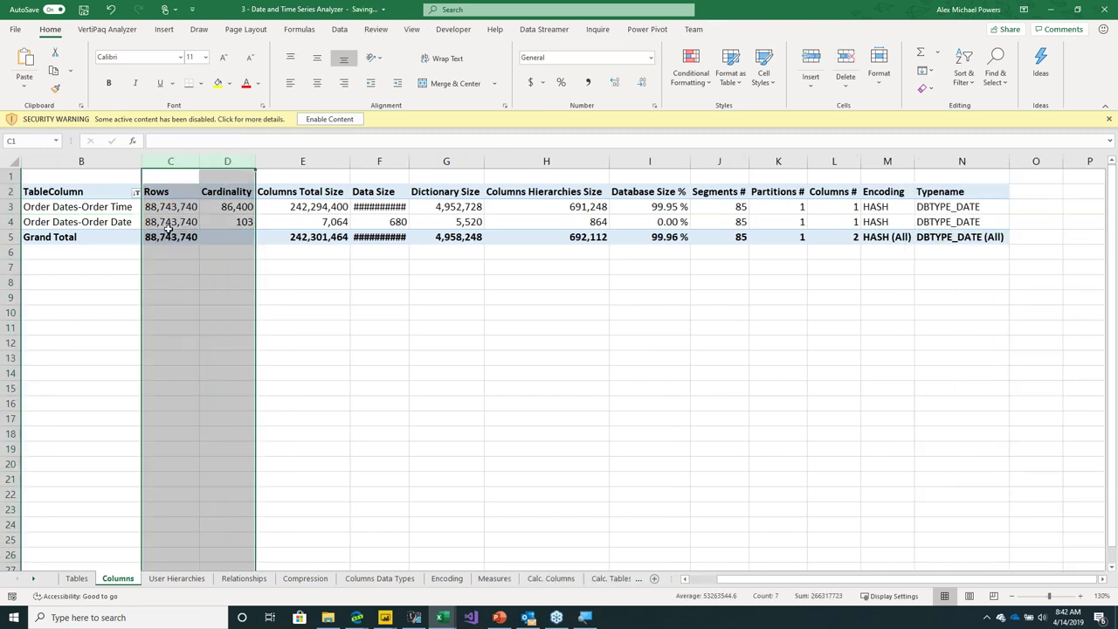
pyautogui.click(170, 222)
pyautogui.press('Right')
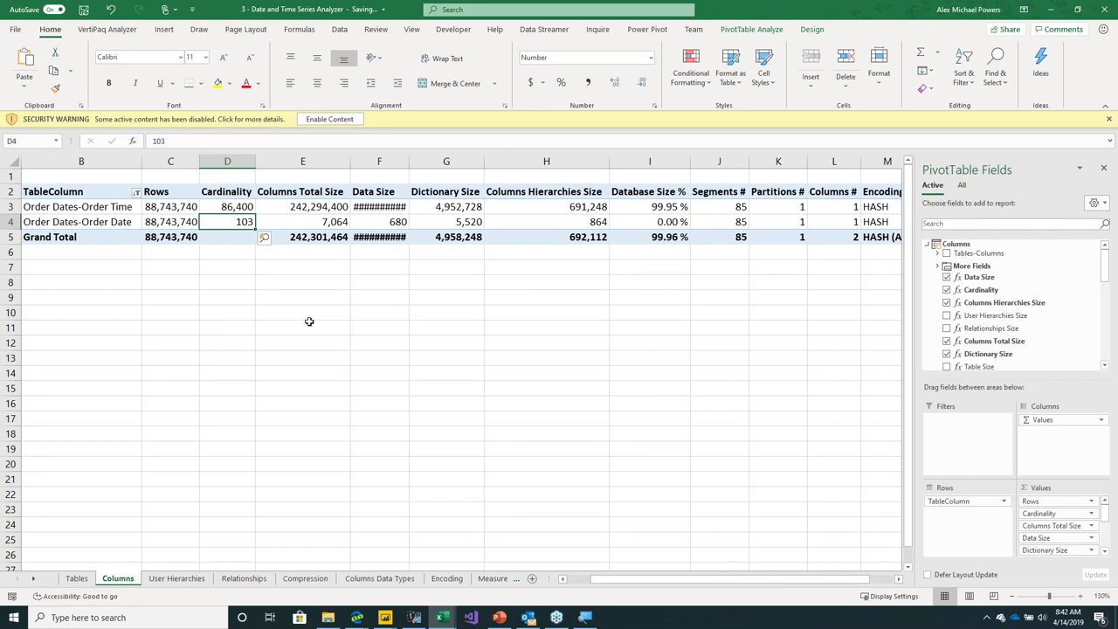
pyautogui.press('Up')
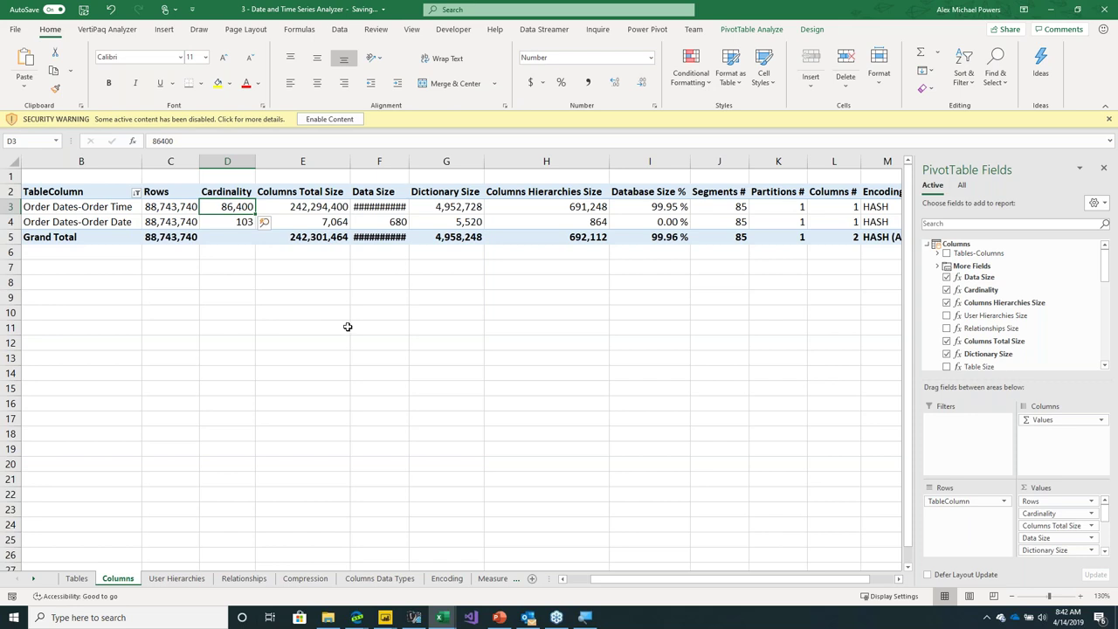
# Widen the Data Size column and inspect Order Time's Data Size, Dictionary Size, Database Size %, Segments # and Partitions #
pyautogui.click(375, 207)
pyautogui.moveTo(410, 161); pyautogui.dragTo(424, 161)
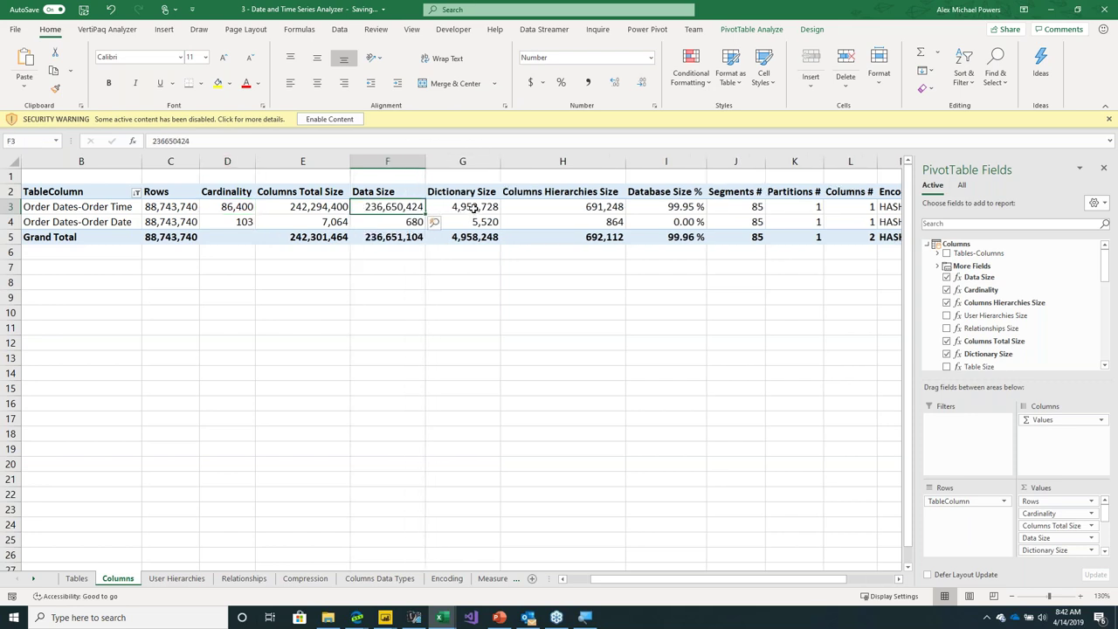
pyautogui.click(476, 208)
pyautogui.click(648, 203)
pyautogui.scroll(-1, 648, 337)
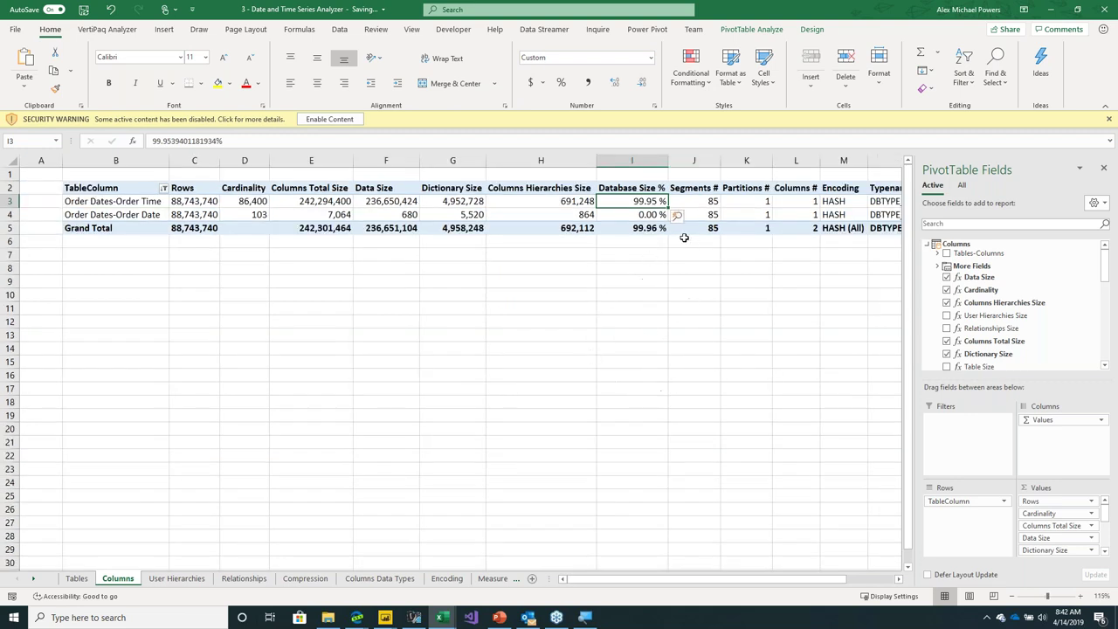
pyautogui.click(714, 203)
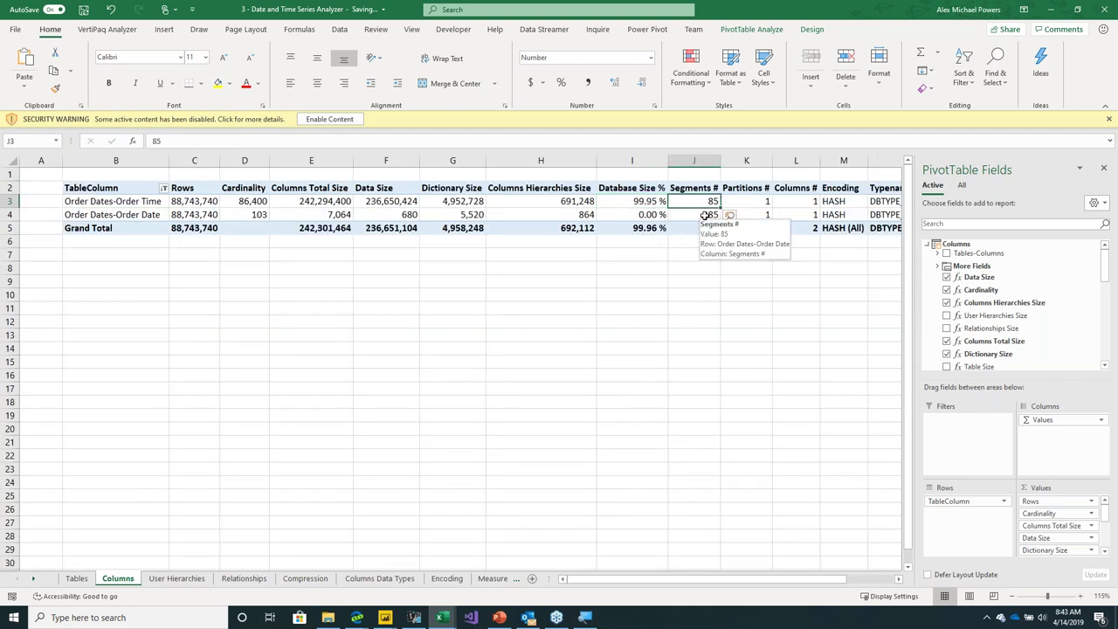
pyautogui.click(760, 203)
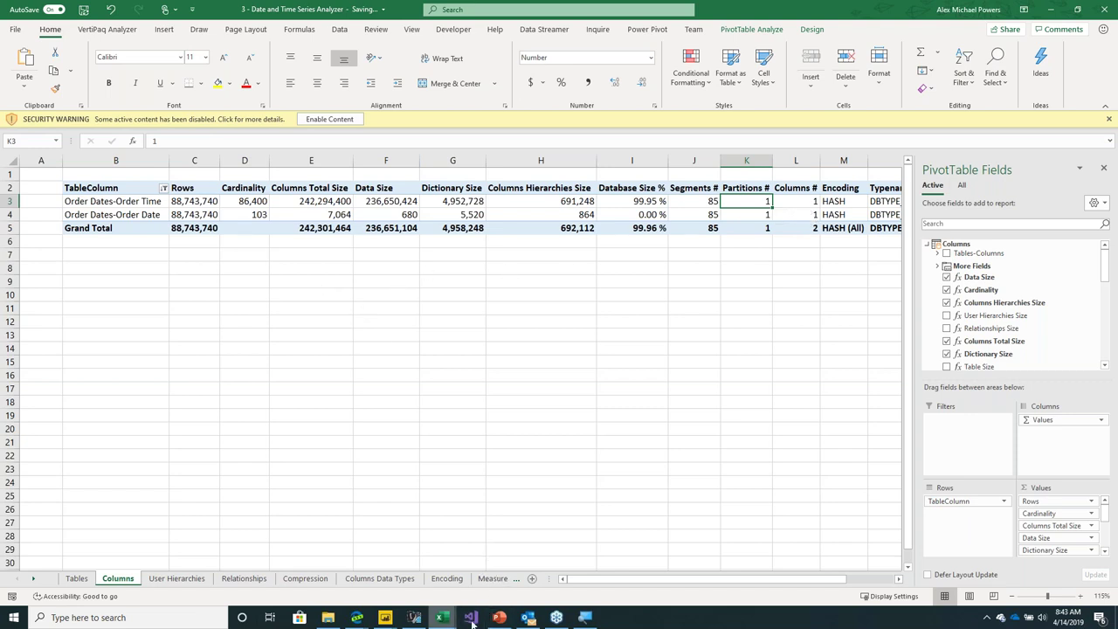
# Switch to the PowerPoint presentation, start the slide show from the Cardinality slide and go back to the preceding slide
pyautogui.moveTo(502, 619)
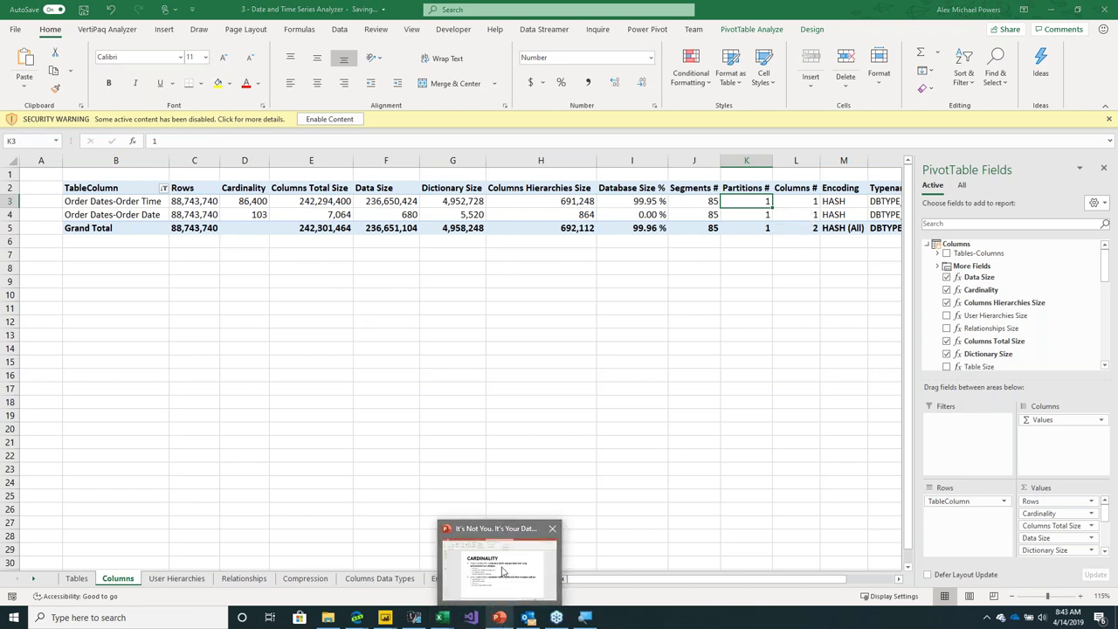
pyautogui.click(503, 569)
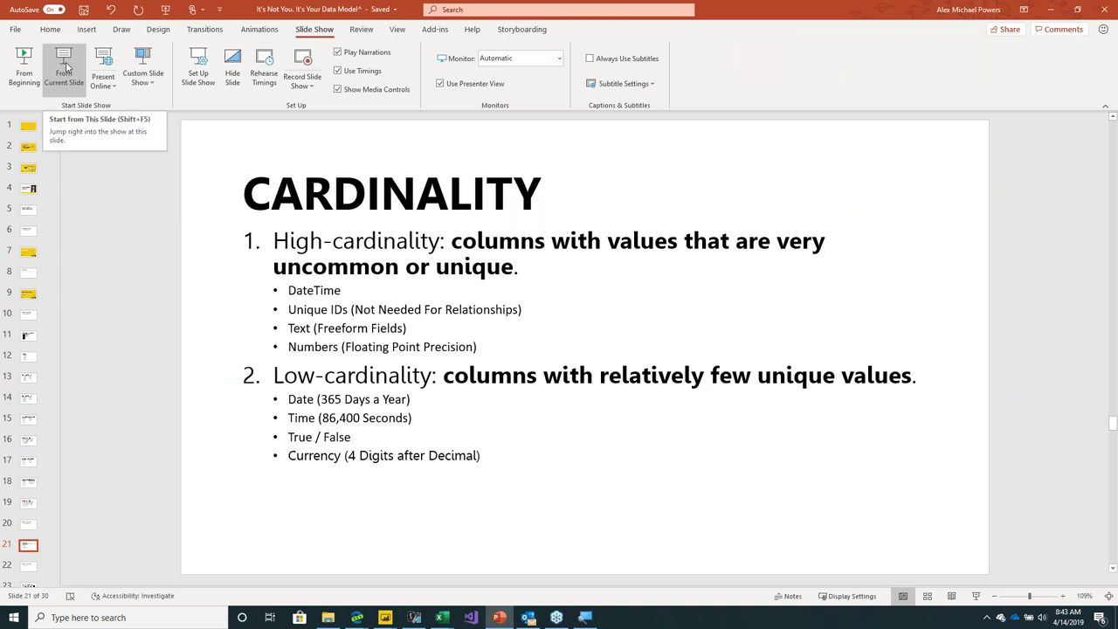
pyautogui.scroll(-3, 110, 376)
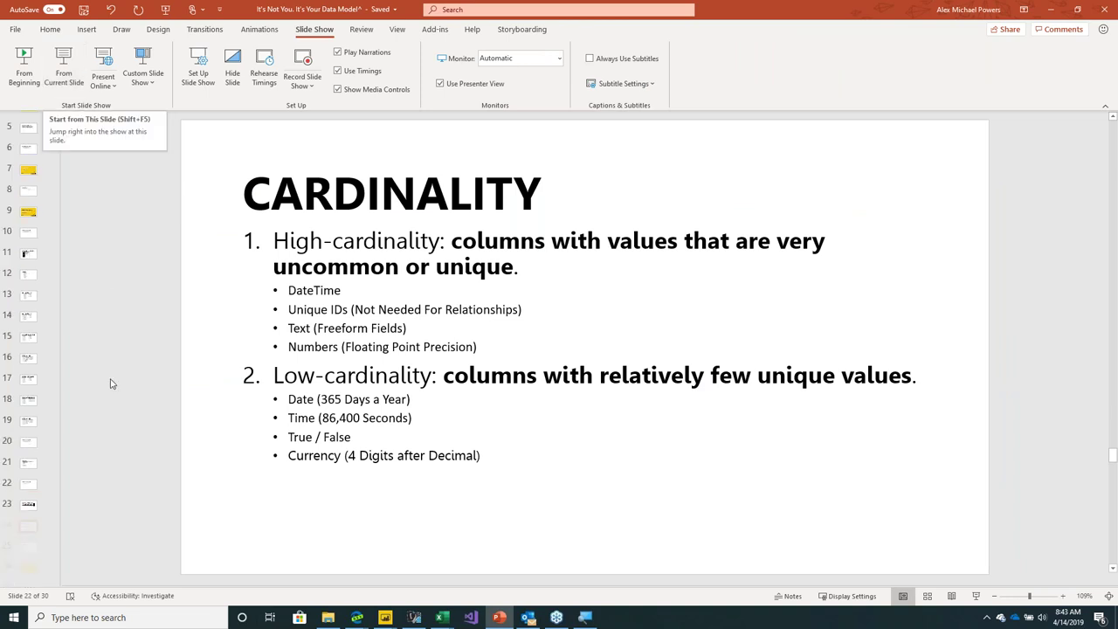
pyautogui.scroll(-1, 110, 376)
pyautogui.scroll(2, 74, 343)
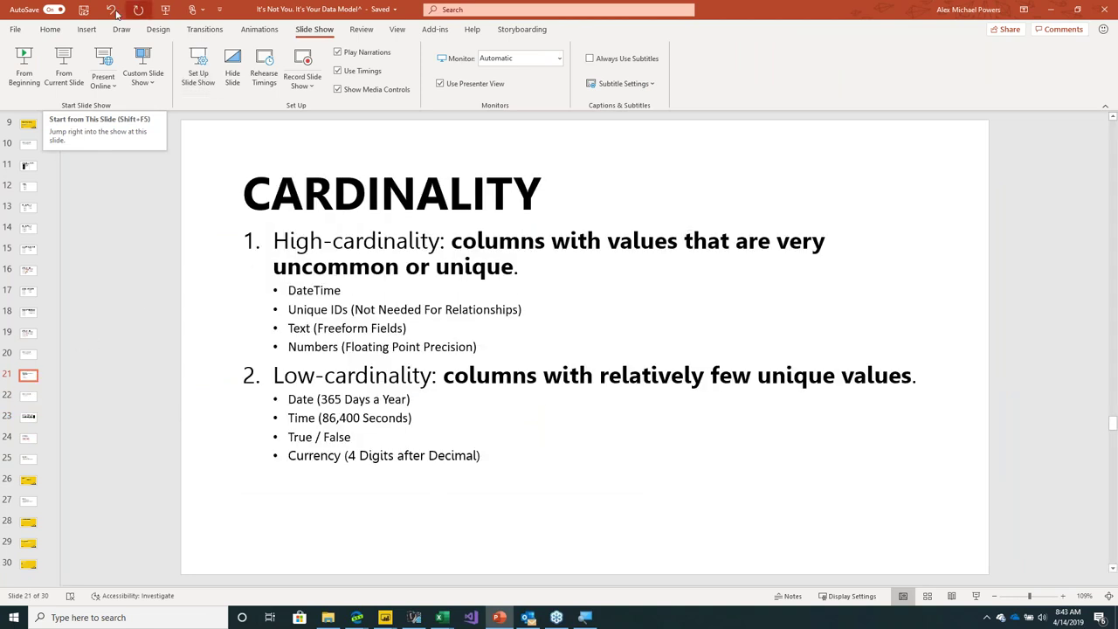
pyautogui.click(47, 85)
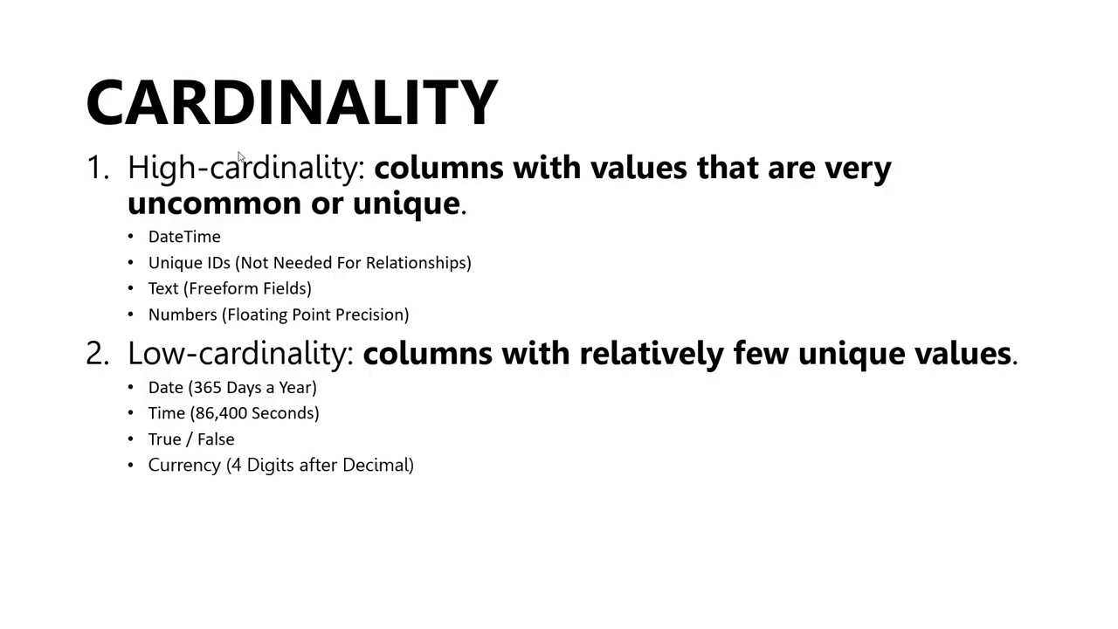
pyautogui.press('Left')
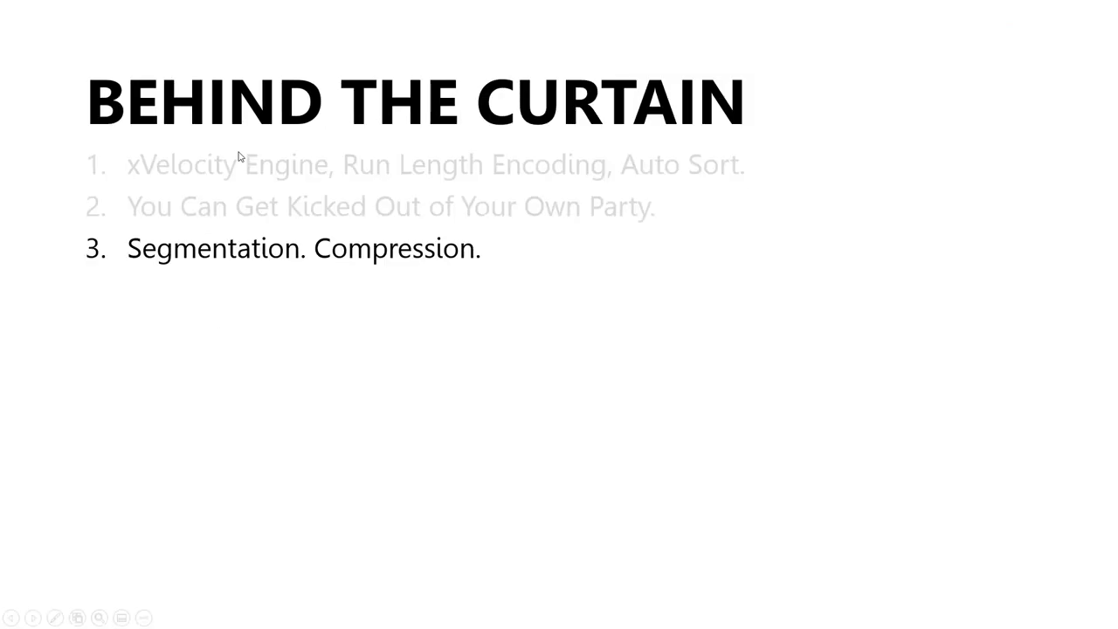
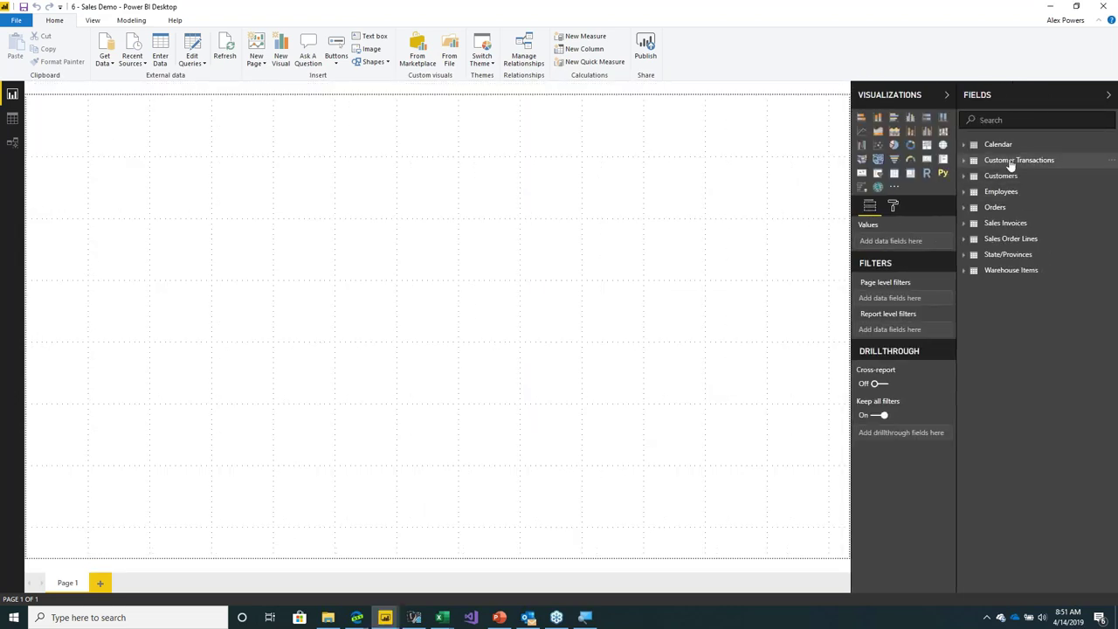
# Expand every table in the Power BI field list to show all its fields
pyautogui.click(1013, 162)
pyautogui.click(1000, 218)
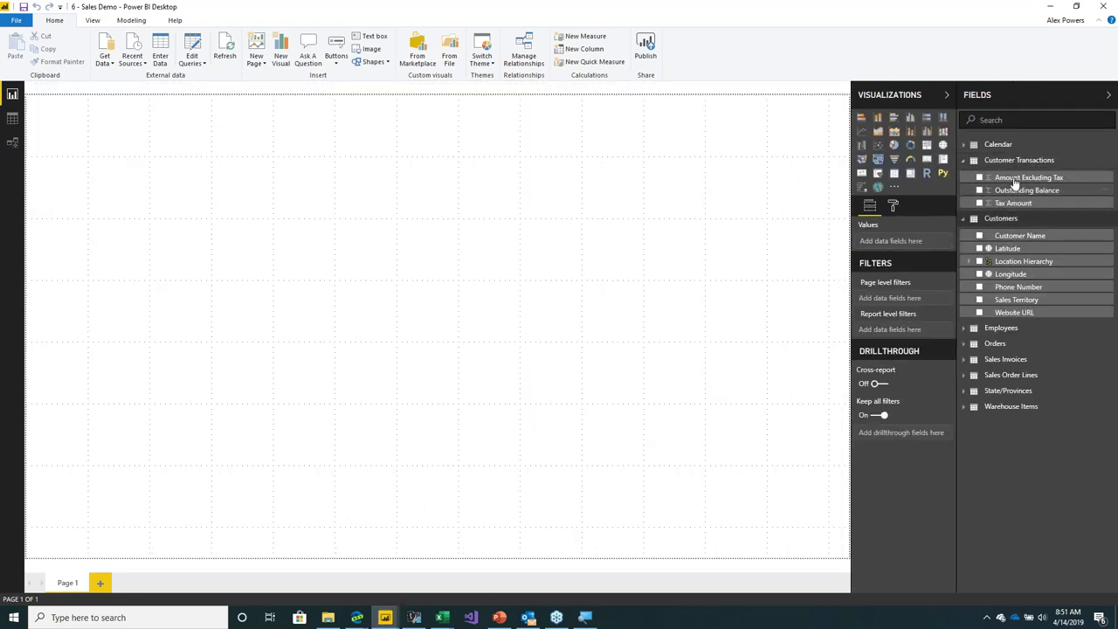
pyautogui.rightClick(974, 164)
pyautogui.click(1006, 361)
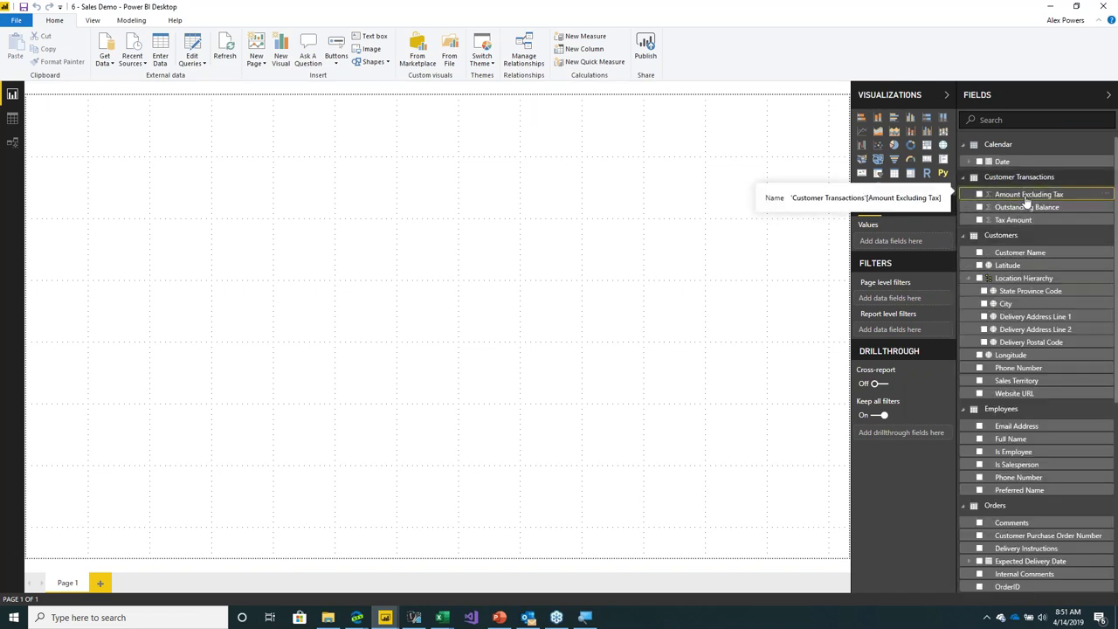
# Show the field properties and describe Is Salesperson as "Describes if a person is a sales member in our organization."
pyautogui.click(94, 23)
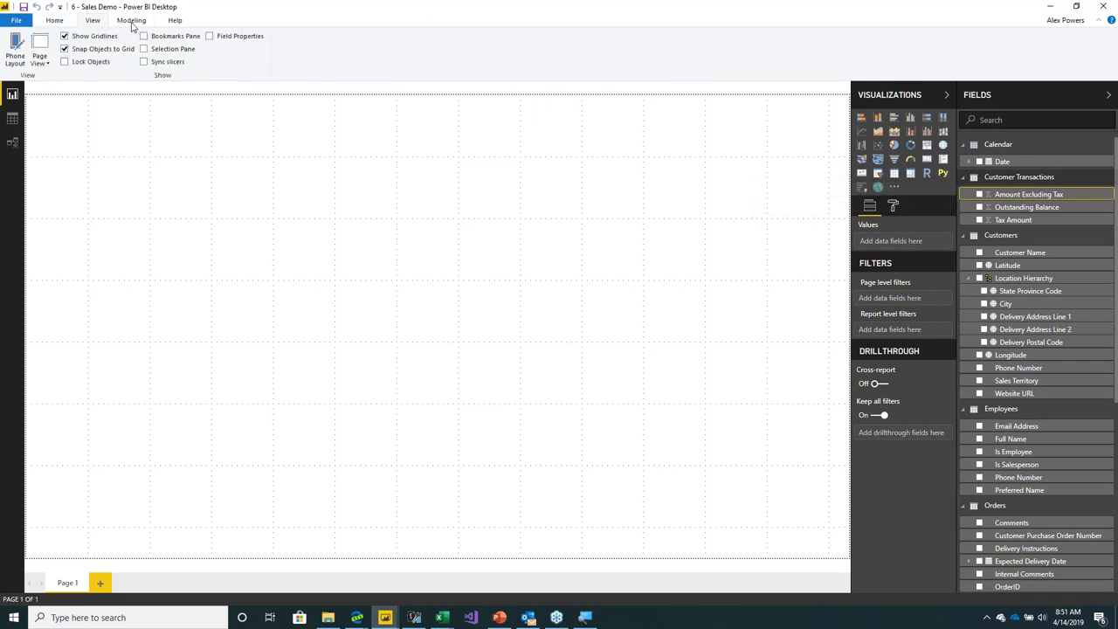
pyautogui.click(247, 42)
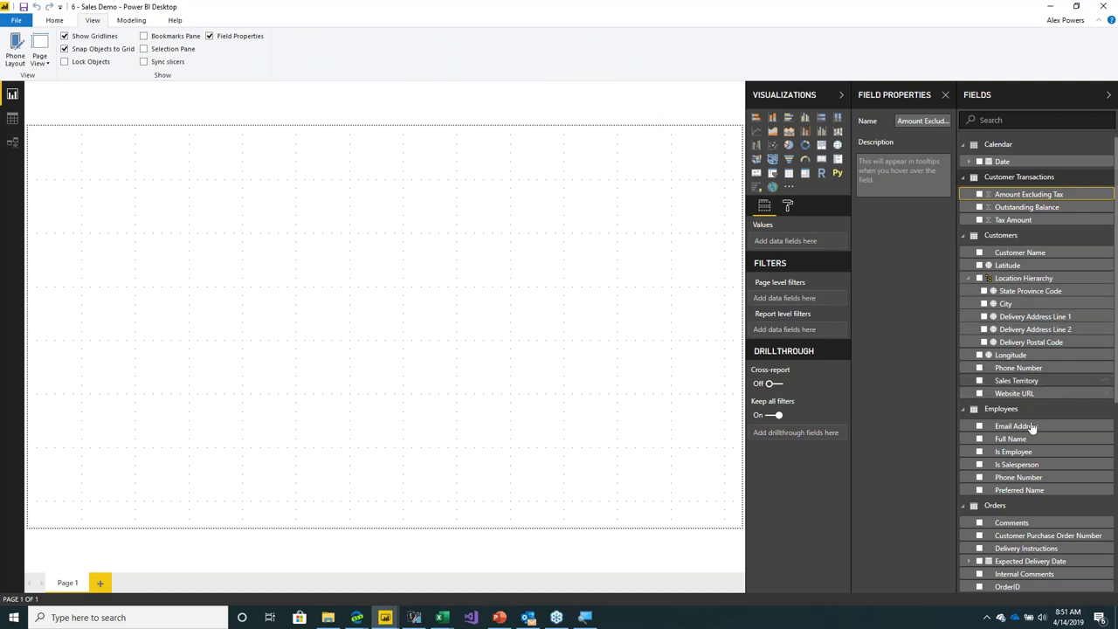
pyautogui.click(1020, 464)
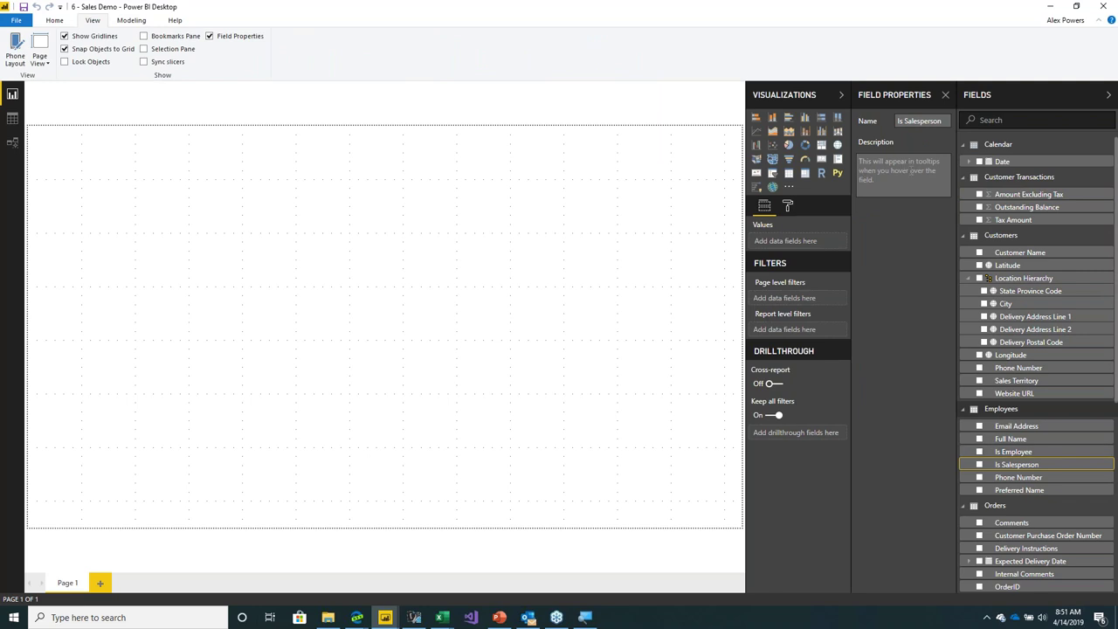
pyautogui.click(911, 171)
pyautogui.write('Describes if a person is a sa')
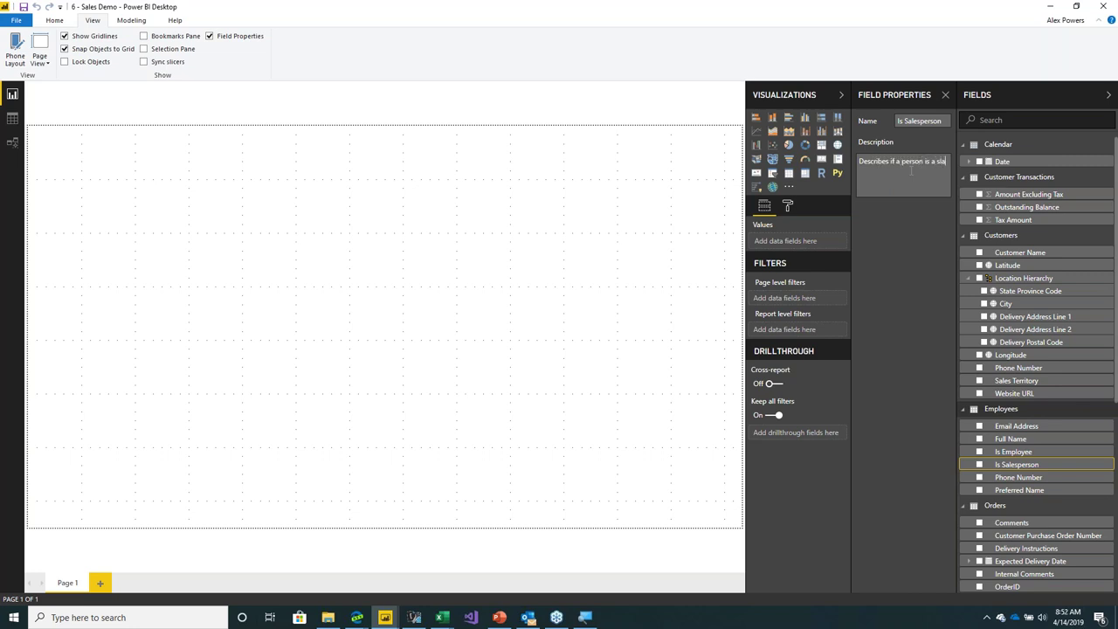
pyautogui.write('les member (in our organization.')
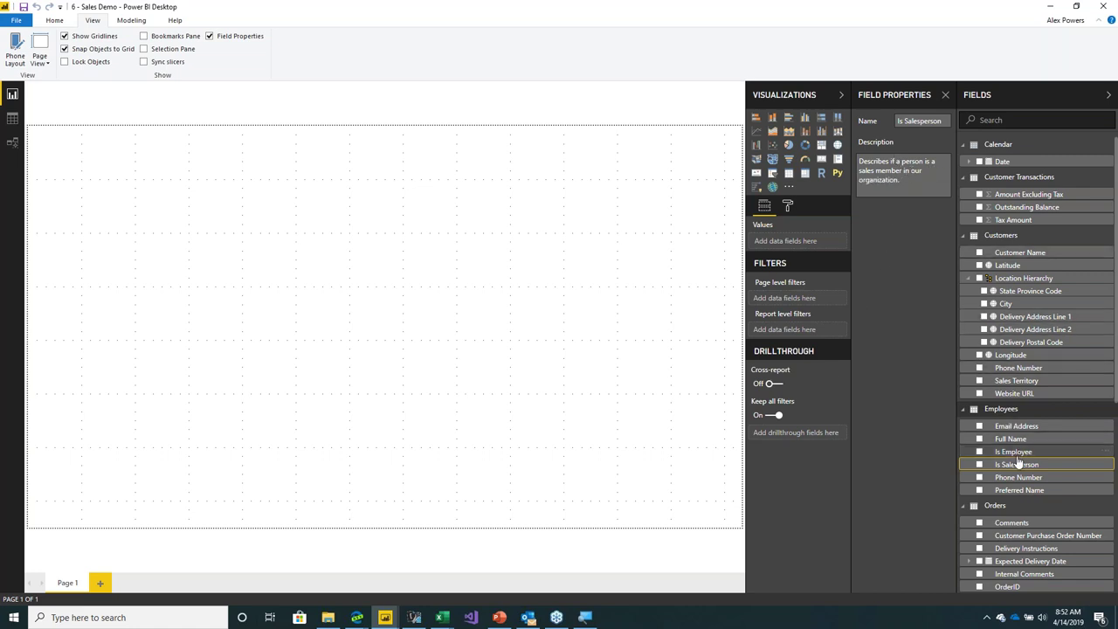
pyautogui.moveTo(1015, 467)
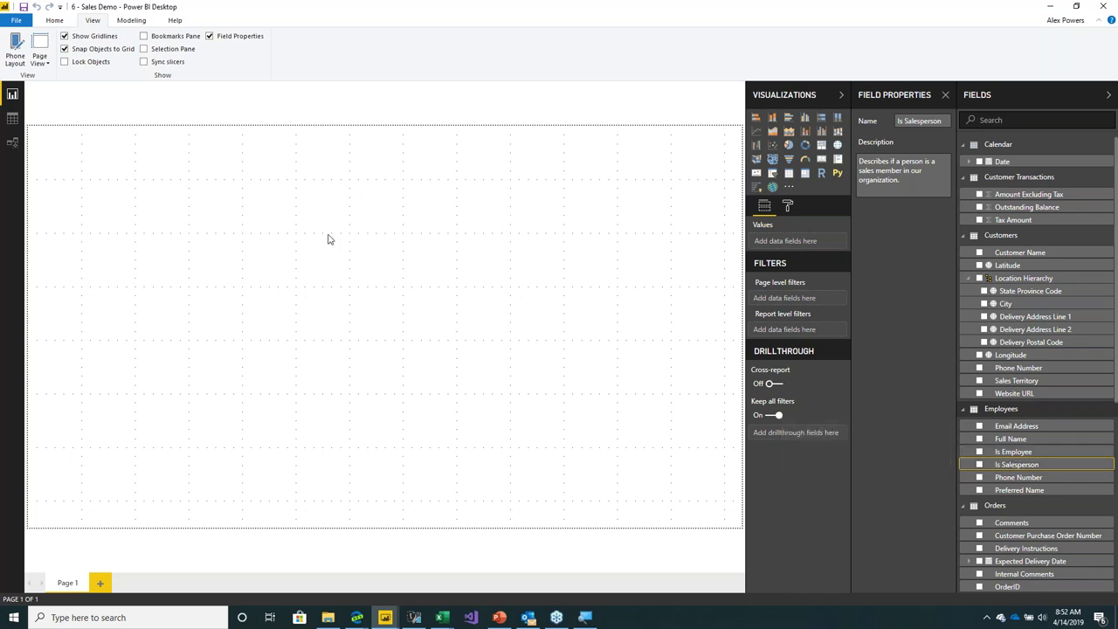
# Deselect the field, switch to the model view and move the Customers table up, closer to Sales Invoices
pyautogui.click(202, 141)
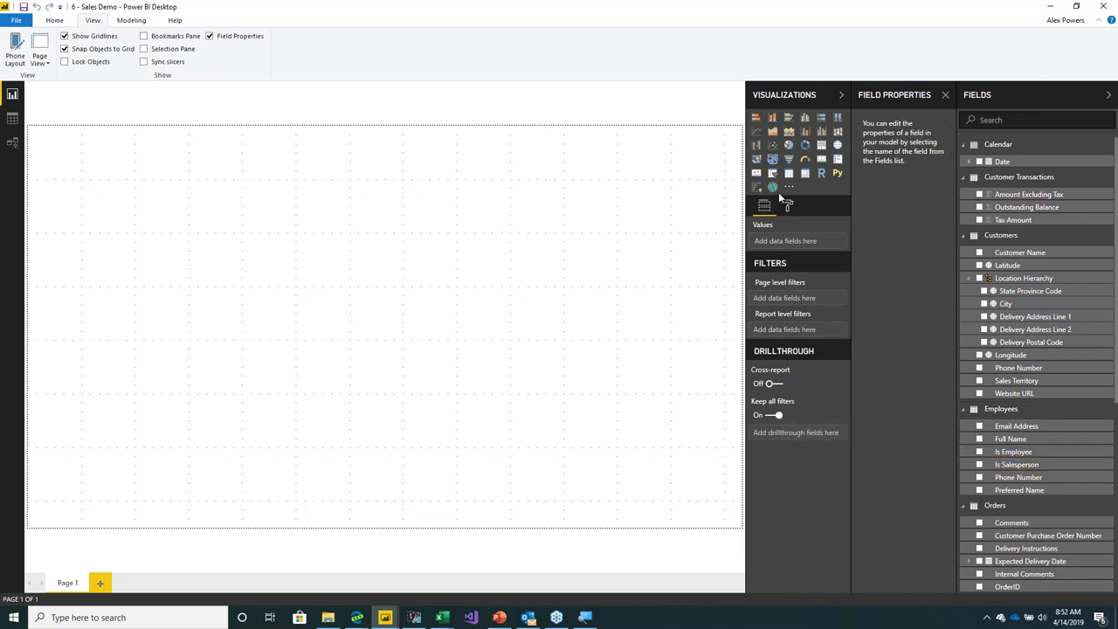
pyautogui.click(13, 143)
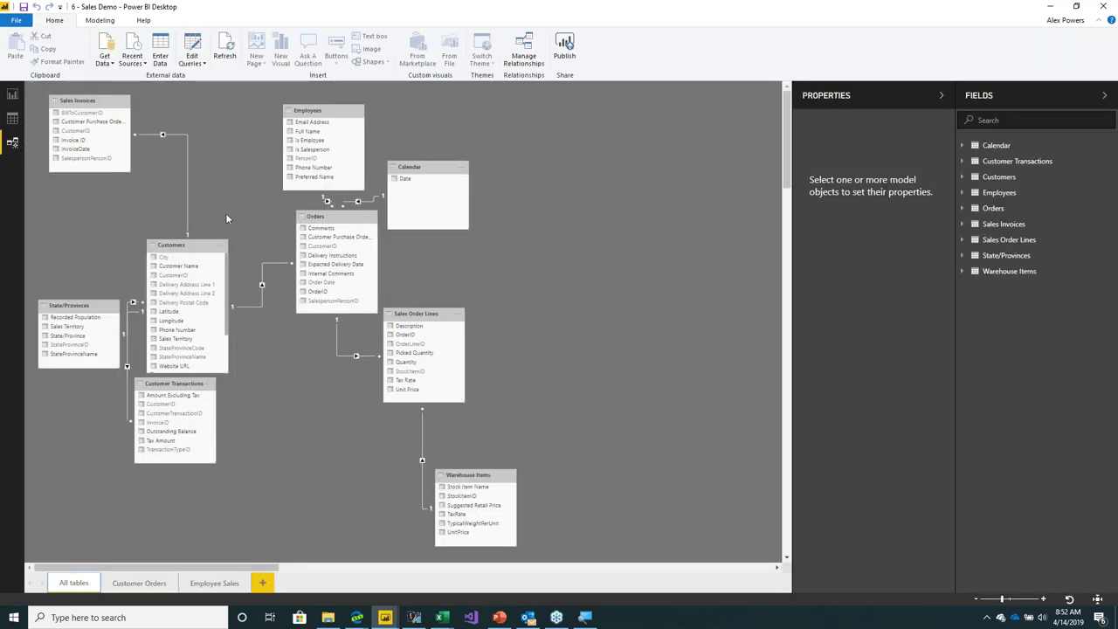
pyautogui.moveTo(180, 251); pyautogui.dragTo(188, 205)
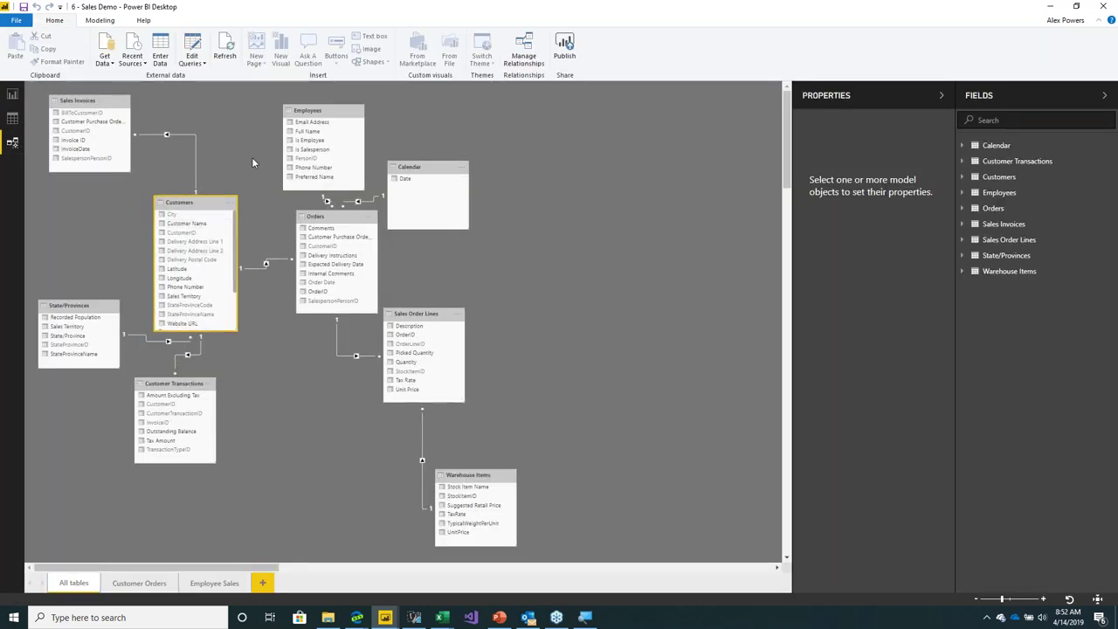
# Add "cust name, customer, name of customer, customers" to the synonyms of Customer Name in the Customers table
pyautogui.click(1000, 177)
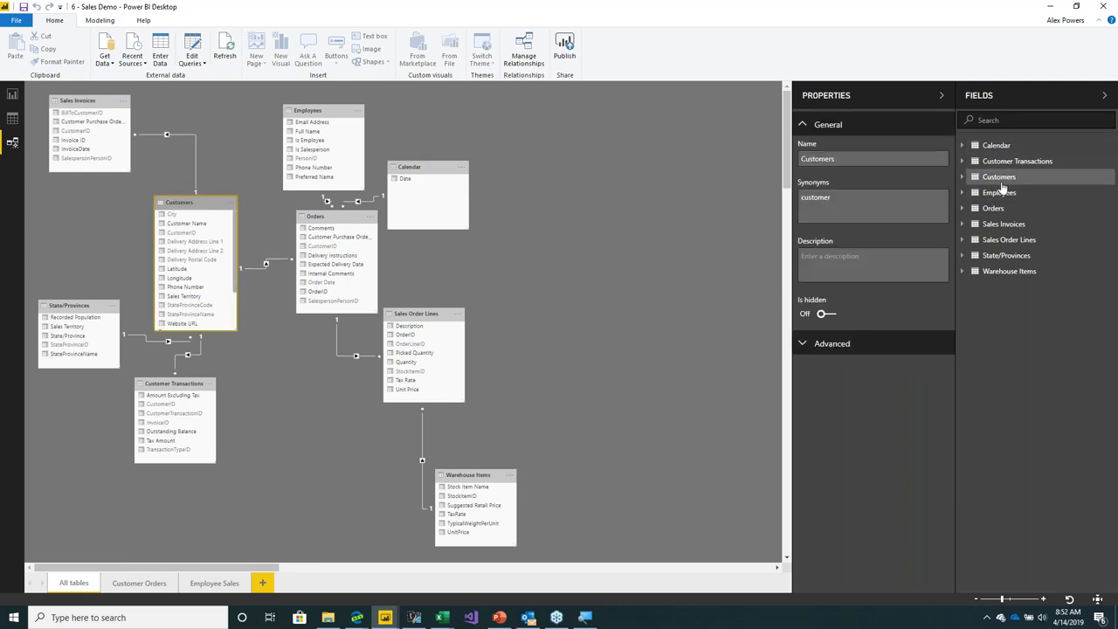
pyautogui.click(964, 178)
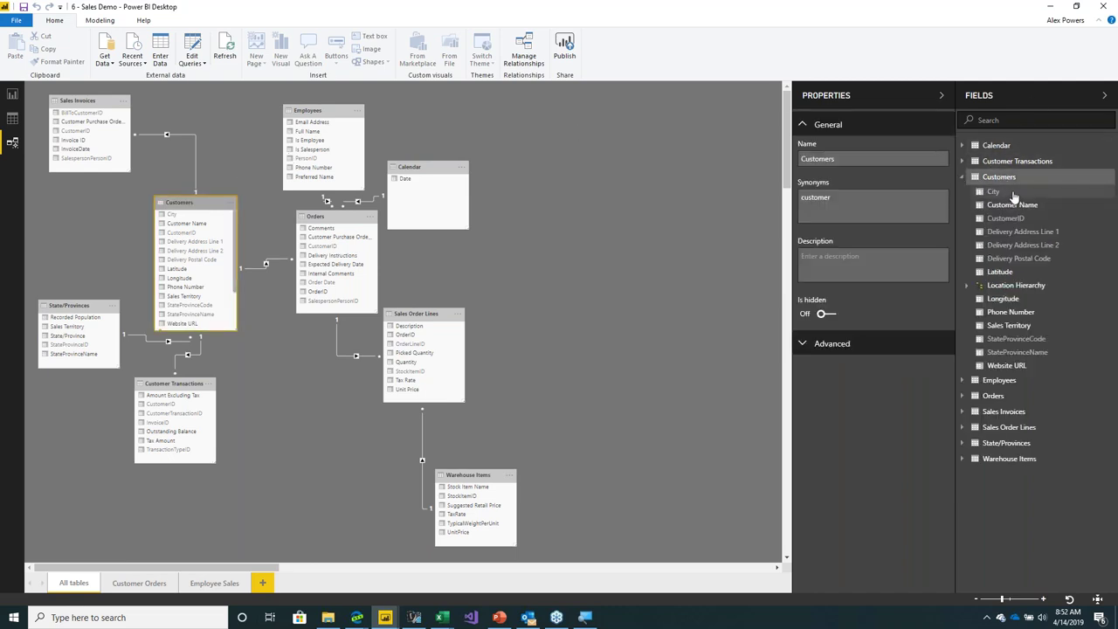
pyautogui.click(1015, 206)
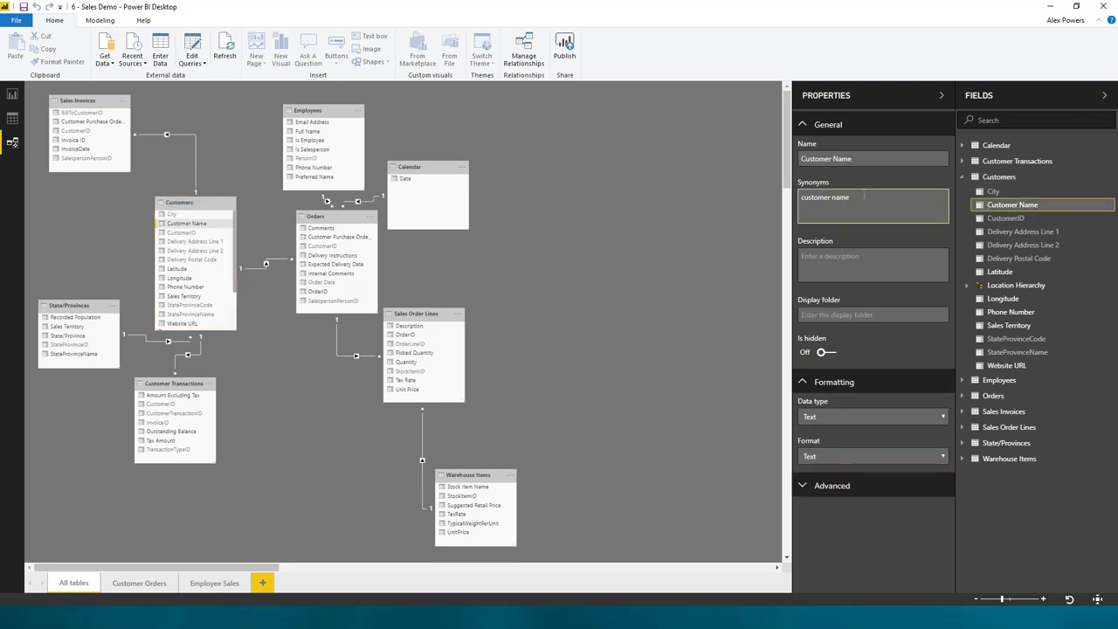
pyautogui.click(900, 204)
pyautogui.write(', cust nam')
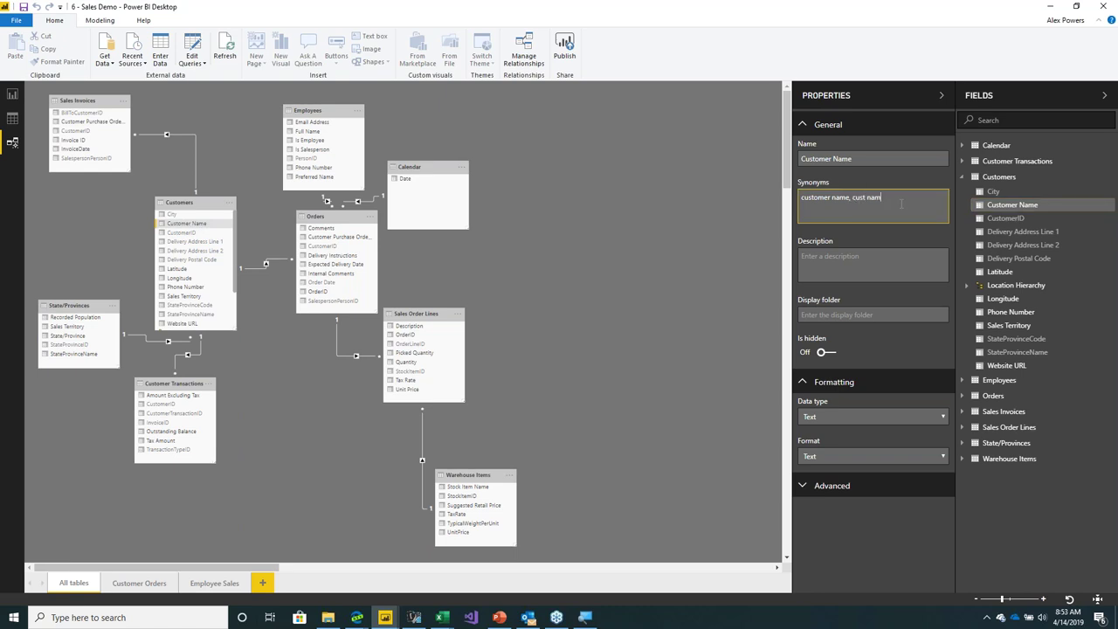
pyautogui.write('e, customer, name of customer, customers')
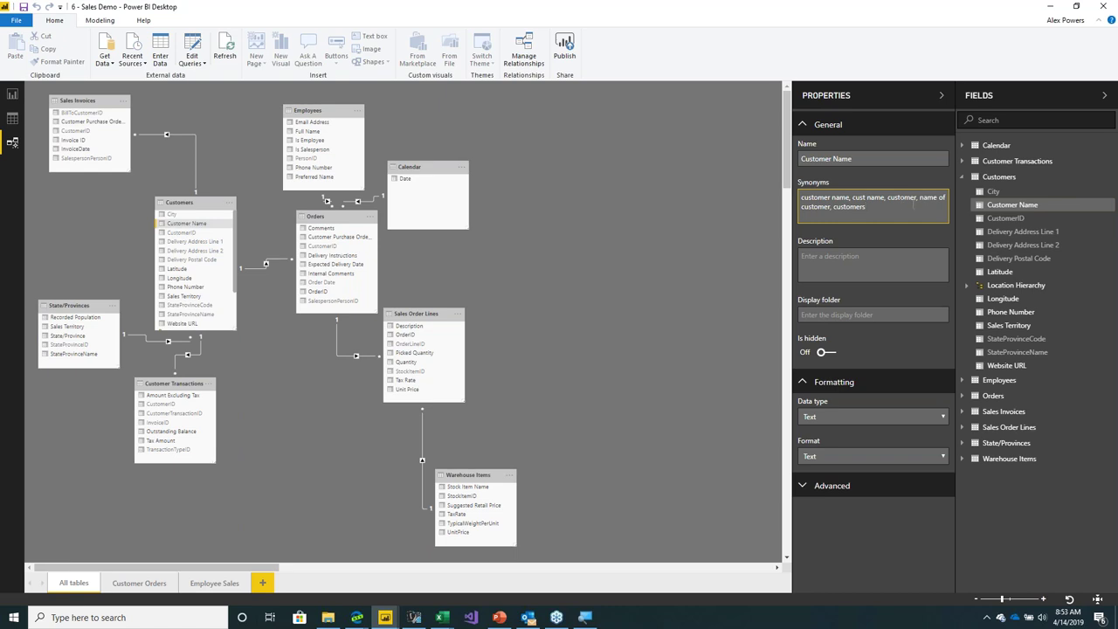
pyautogui.click(882, 246)
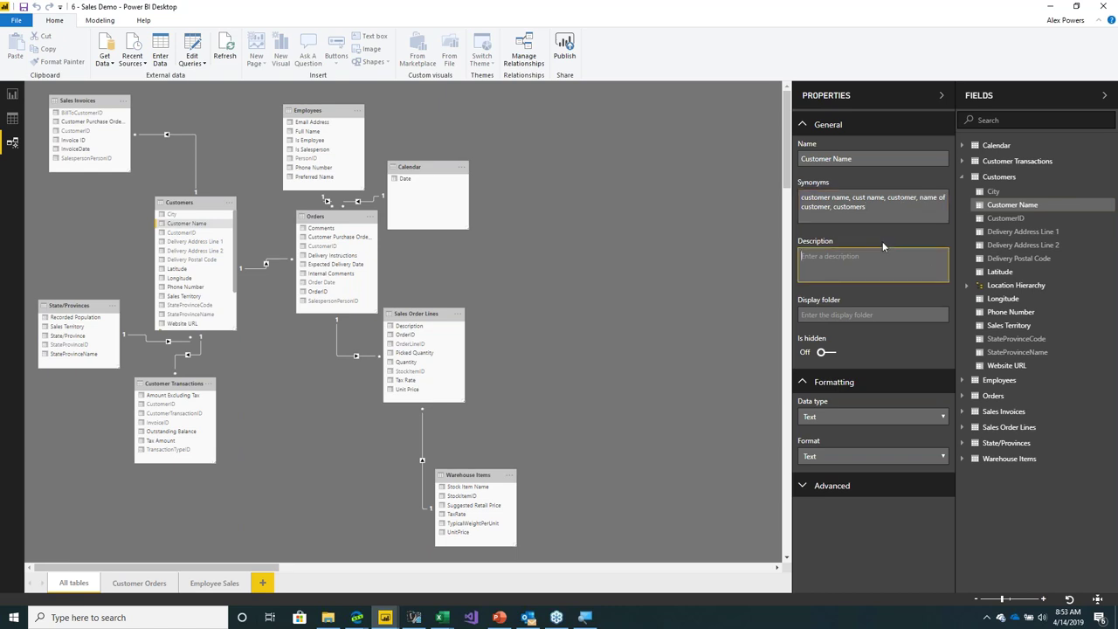
# In the report view, create a visual by asking "Count of customers", move it toward the page's left edge and deselect it
pyautogui.click(14, 94)
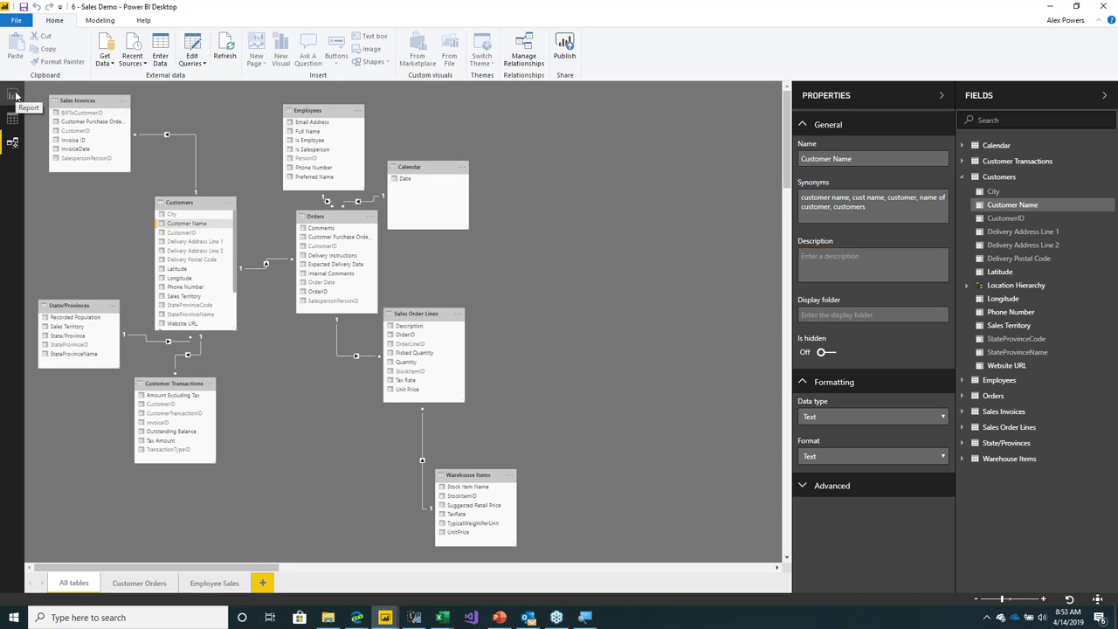
pyautogui.doubleClick(260, 262)
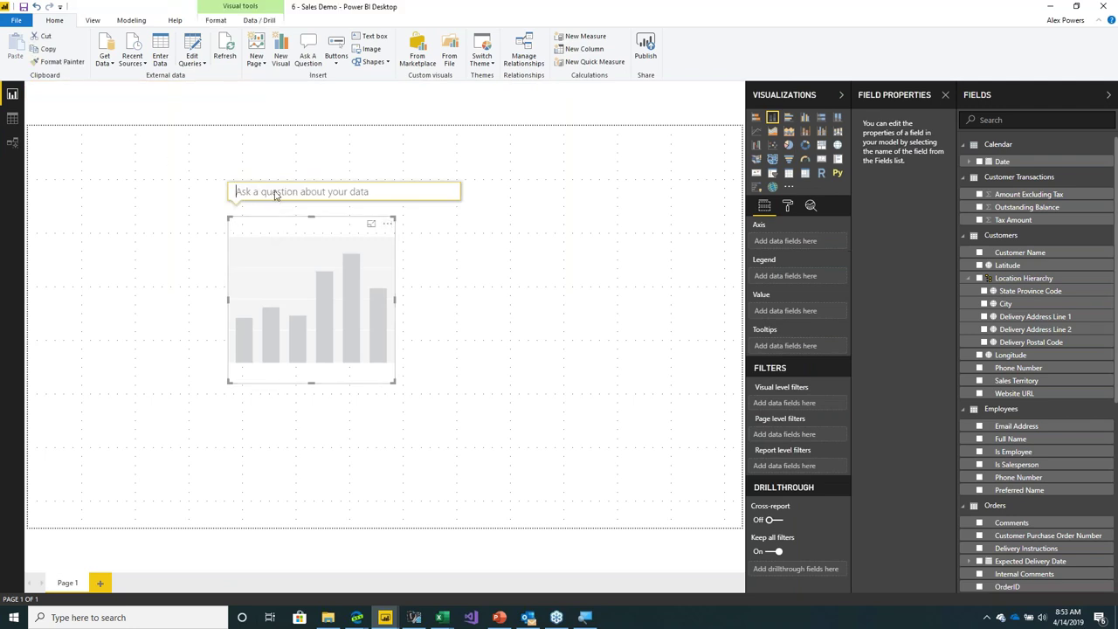
pyautogui.write('Count of customers')
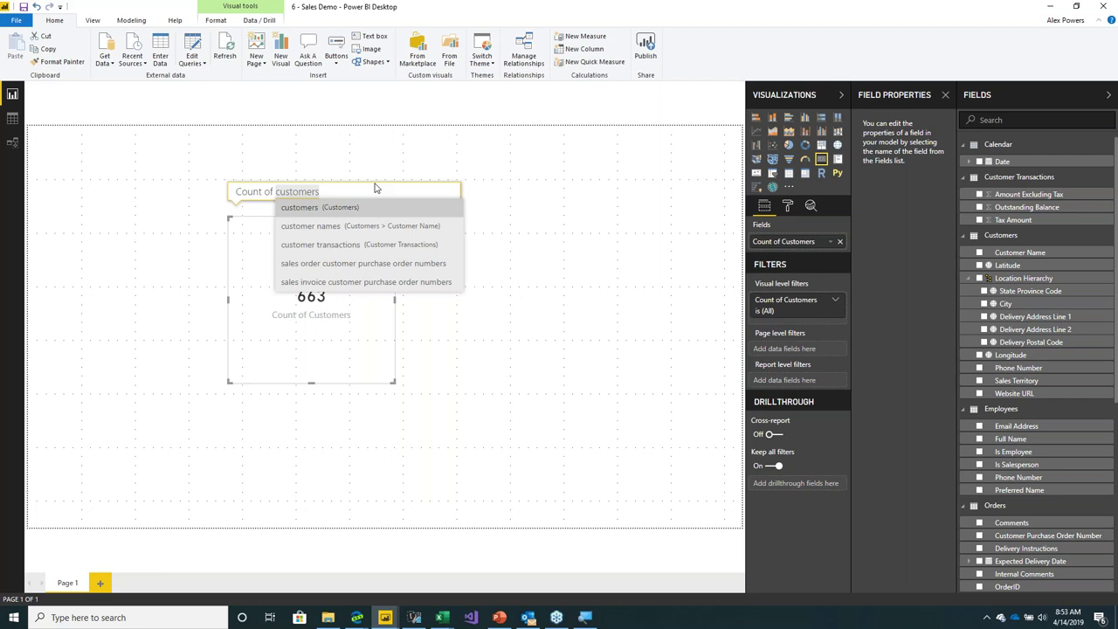
pyautogui.click(20, 146)
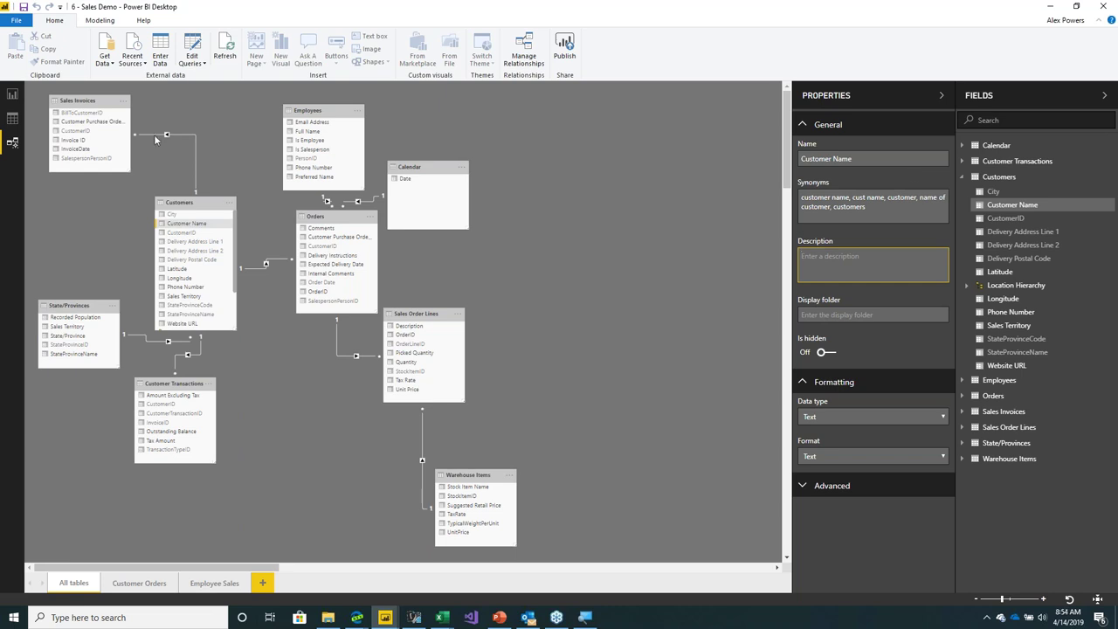
pyautogui.click(12, 95)
pyautogui.moveTo(361, 361); pyautogui.dragTo(190, 359)
pyautogui.click(315, 274)
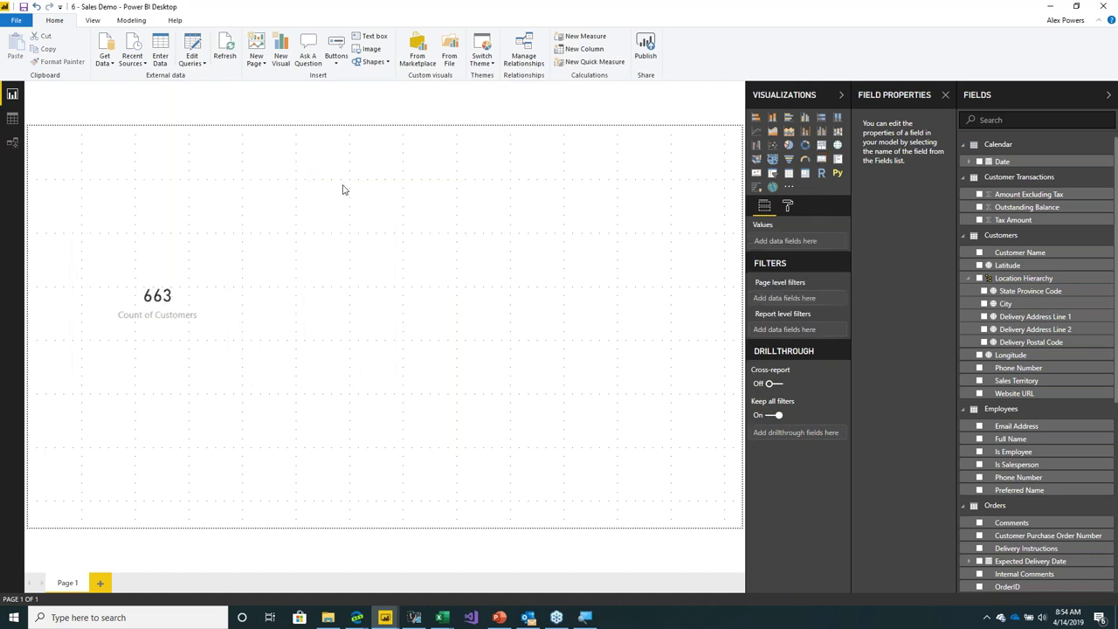
# Insert a Q&A button and place it in the upper-right corner of the report page
pyautogui.click(335, 63)
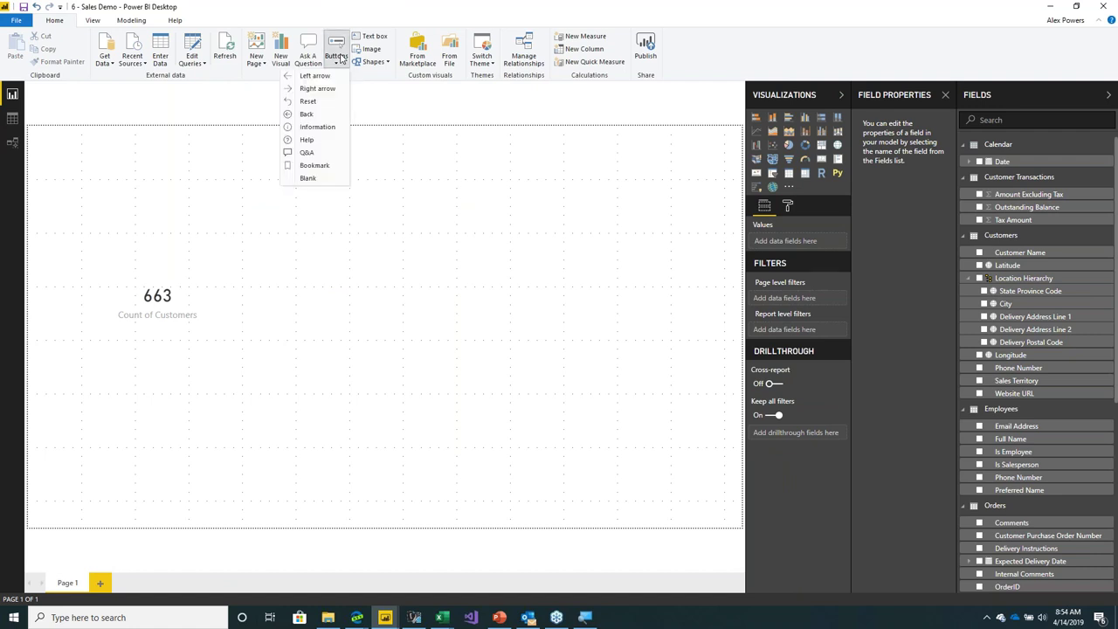
pyautogui.click(341, 152)
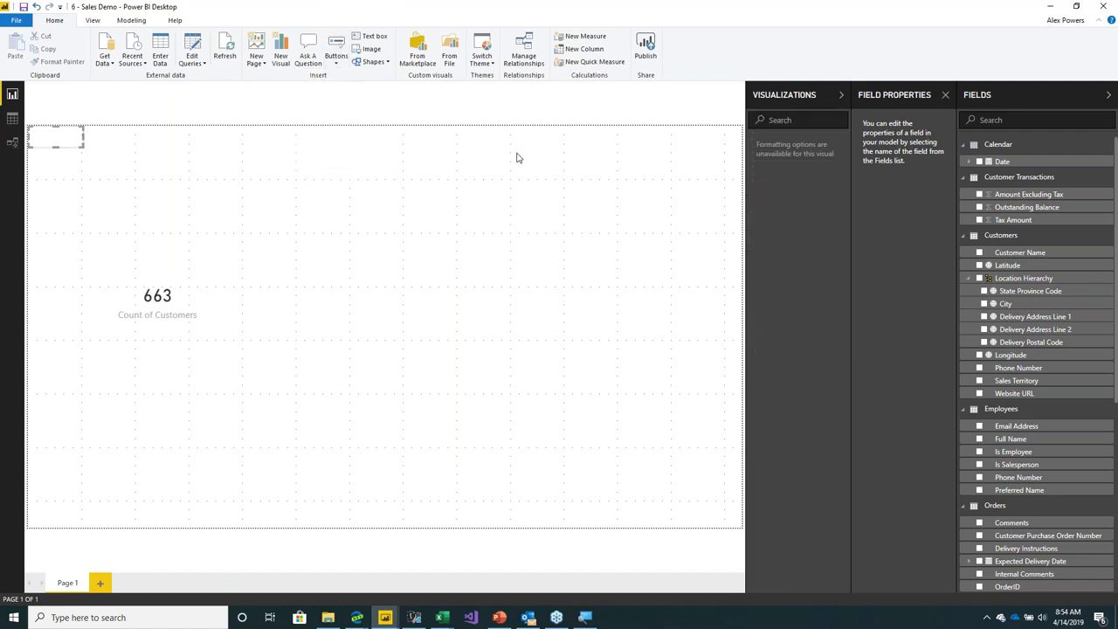
pyautogui.moveTo(612, 156); pyautogui.dragTo(711, 148)
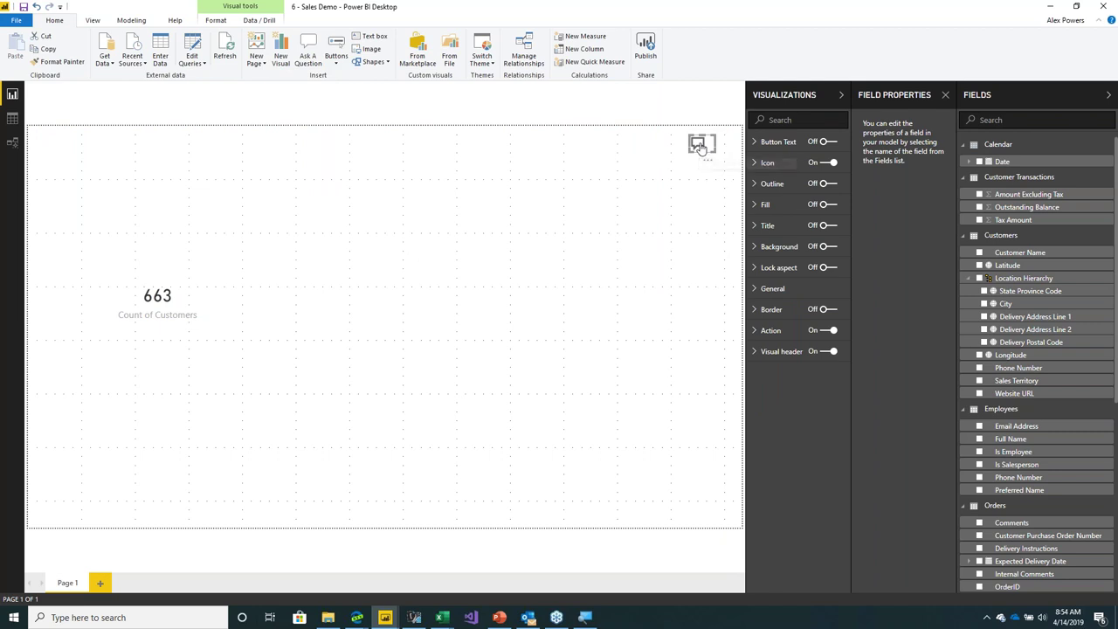
# Try out the Q&A button by asking "count of customers", and close the question window without saving
pyautogui.keyDown('ctrl'); pyautogui.click(699, 147); pyautogui.keyUp('ctrl')
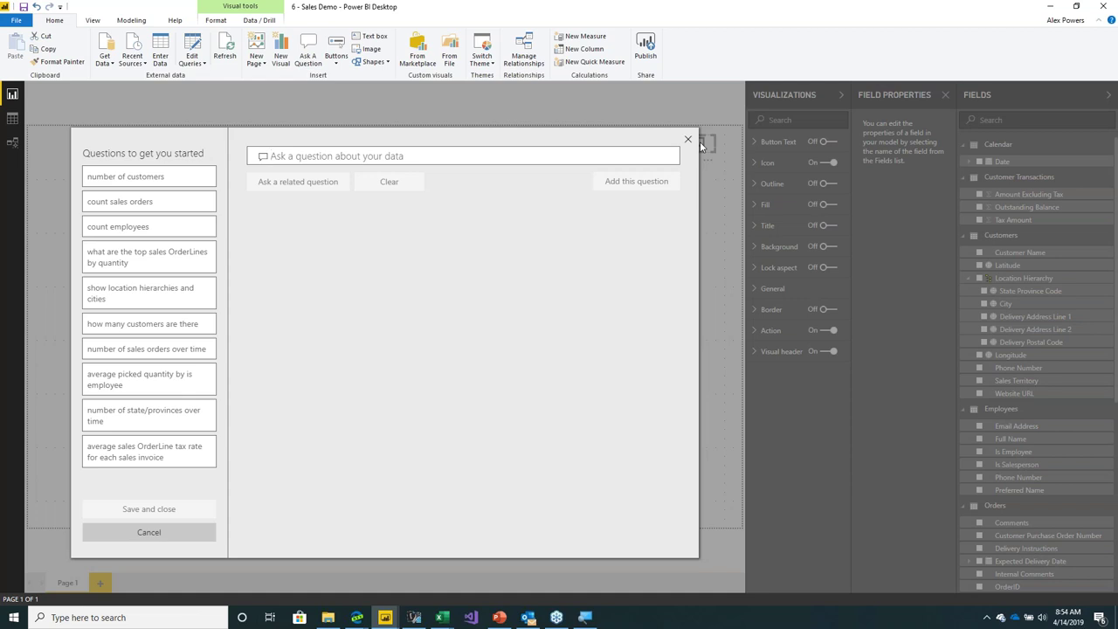
pyautogui.write('count of customers')
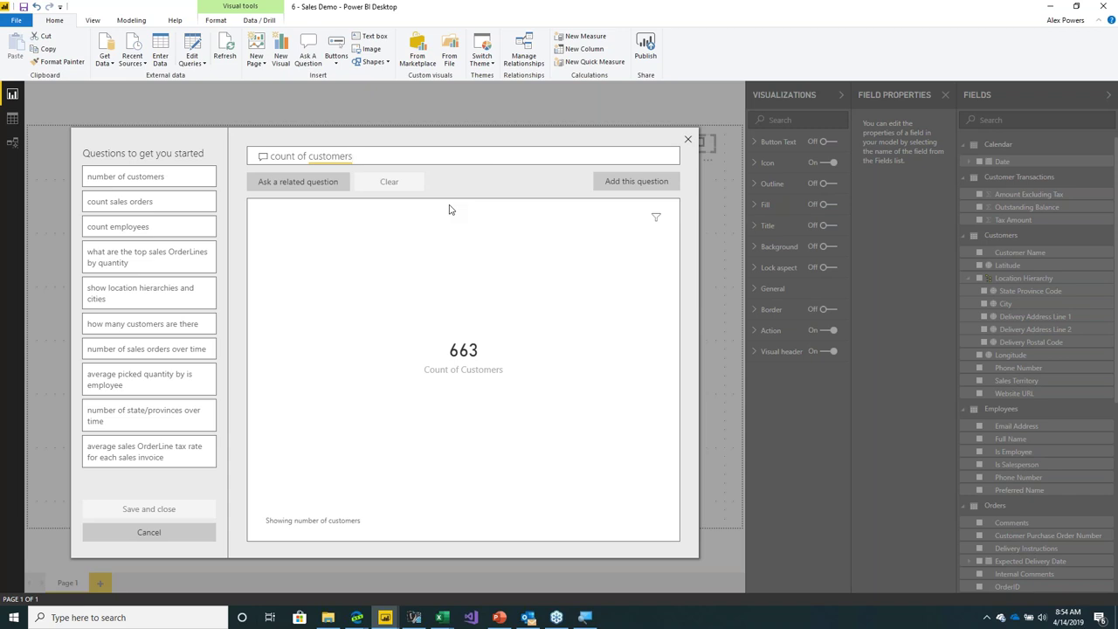
pyautogui.click(689, 140)
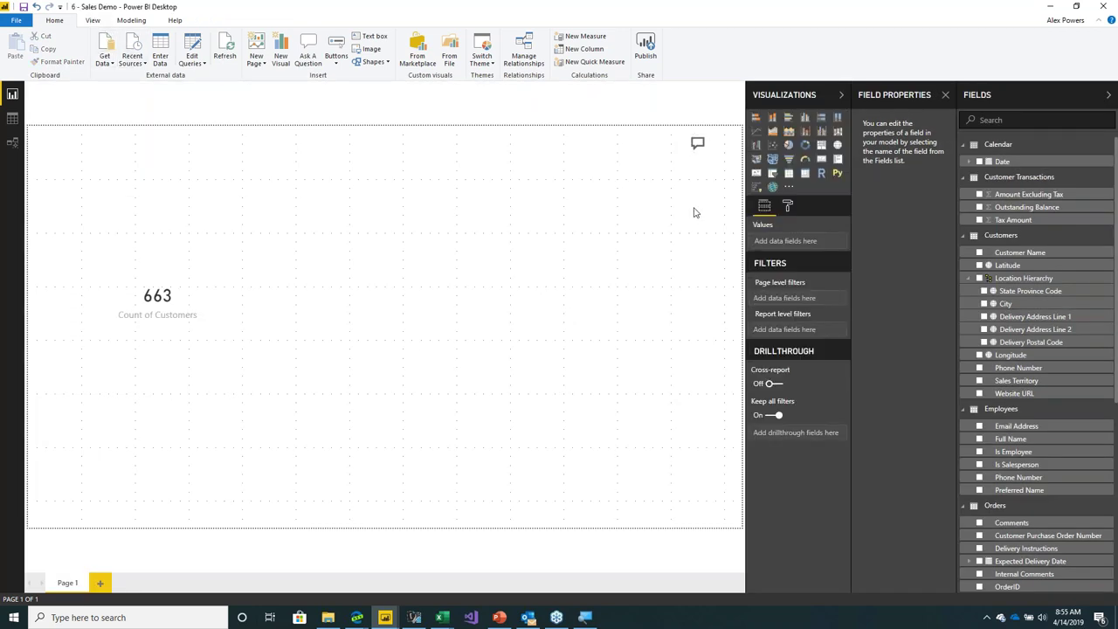
# Add a second report page and set its page size type to Cortana
pyautogui.click(101, 585)
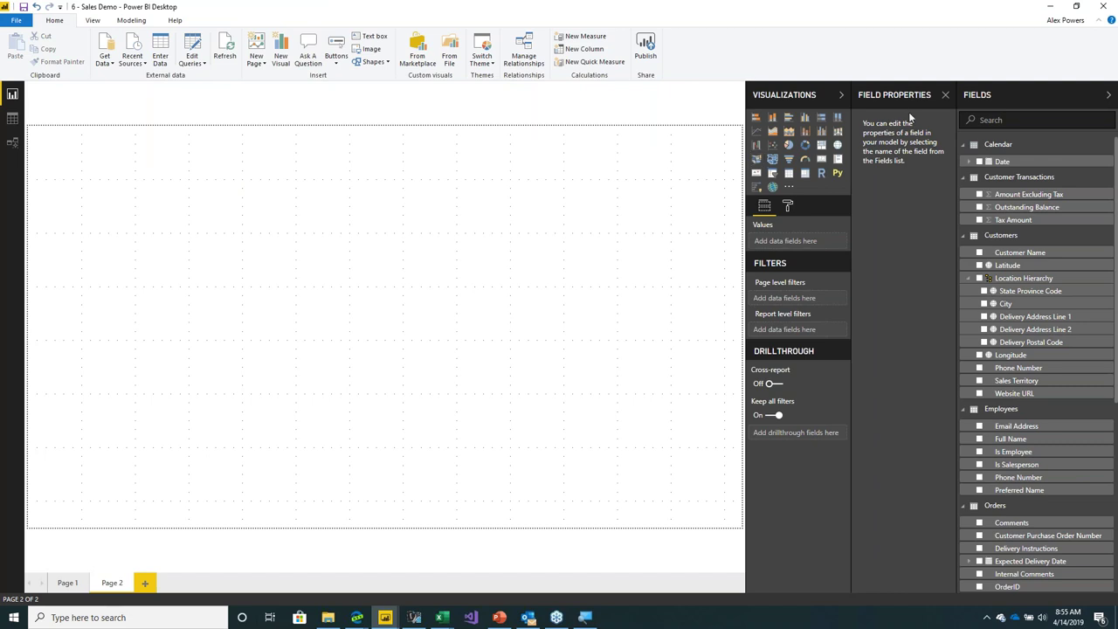
pyautogui.click(788, 208)
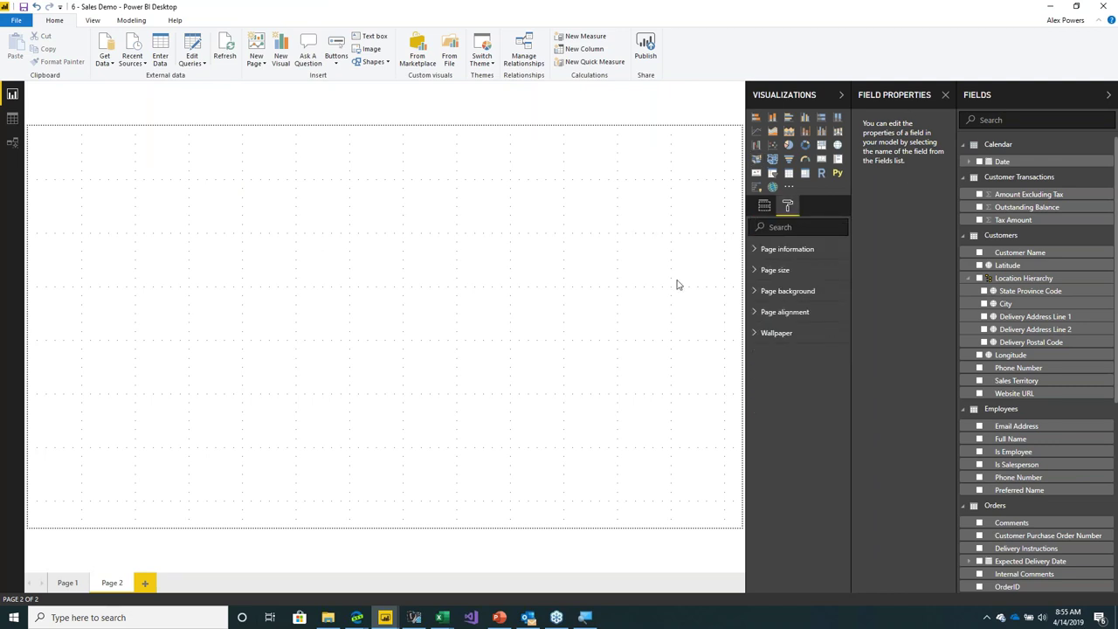
pyautogui.click(789, 272)
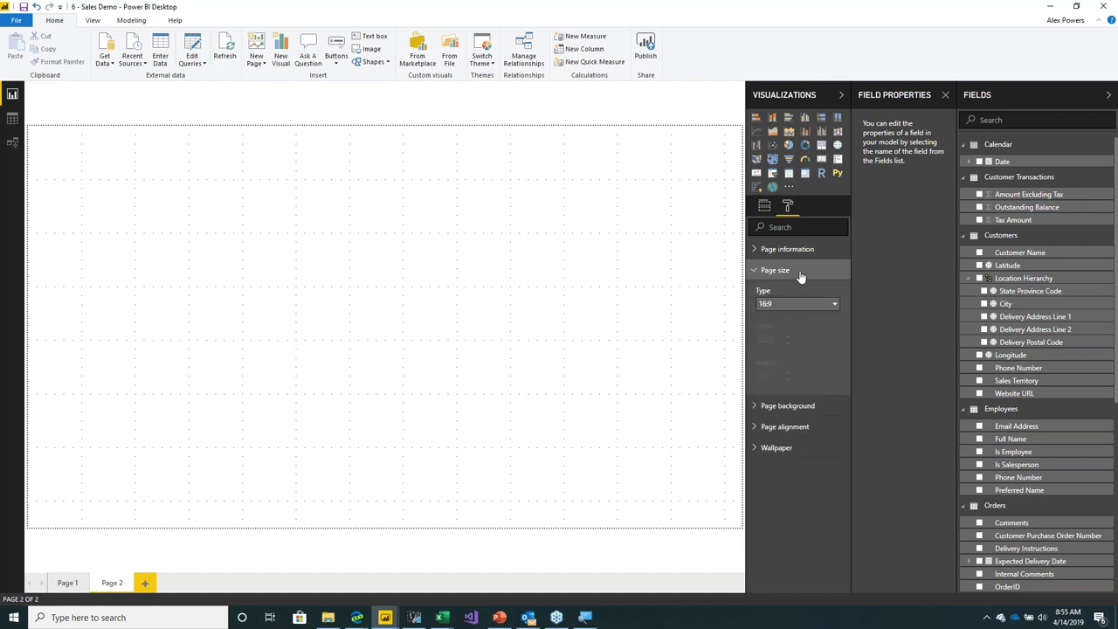
pyautogui.click(796, 303)
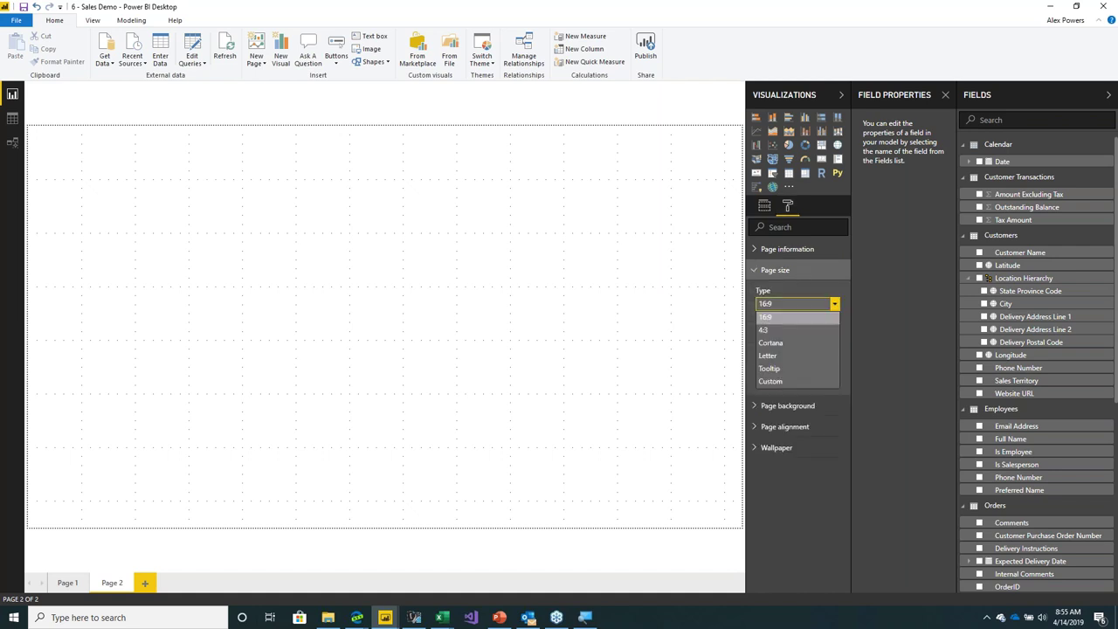
pyautogui.click(802, 344)
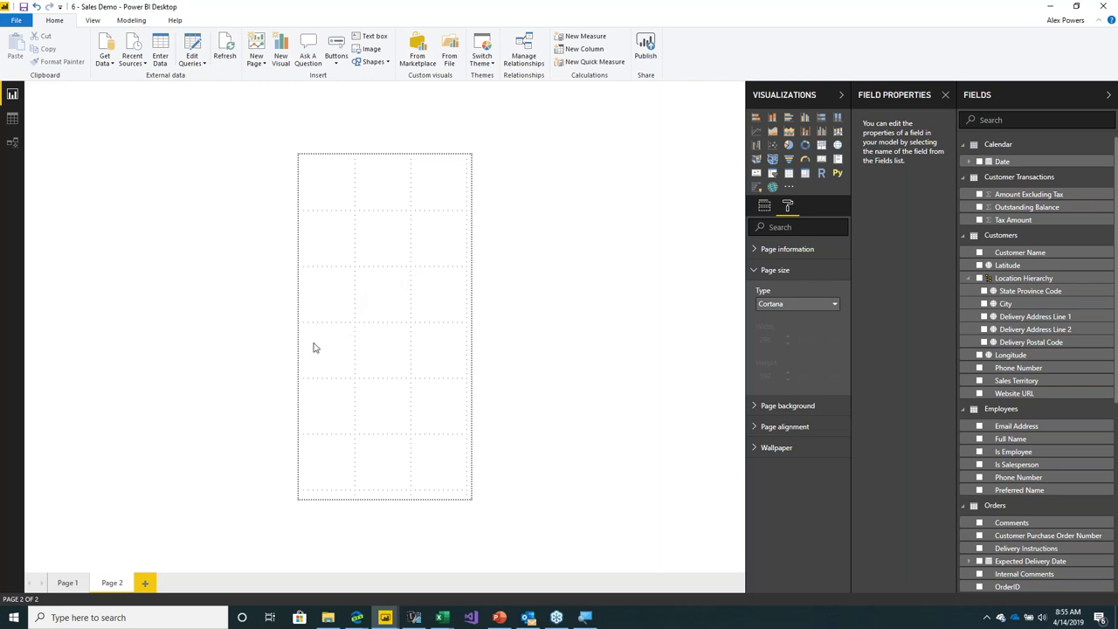
# Search Windows for "show rock and roll dashboard" and close the search without opening a result
pyautogui.click(147, 618)
pyautogui.write('show rock and roll dashboard')
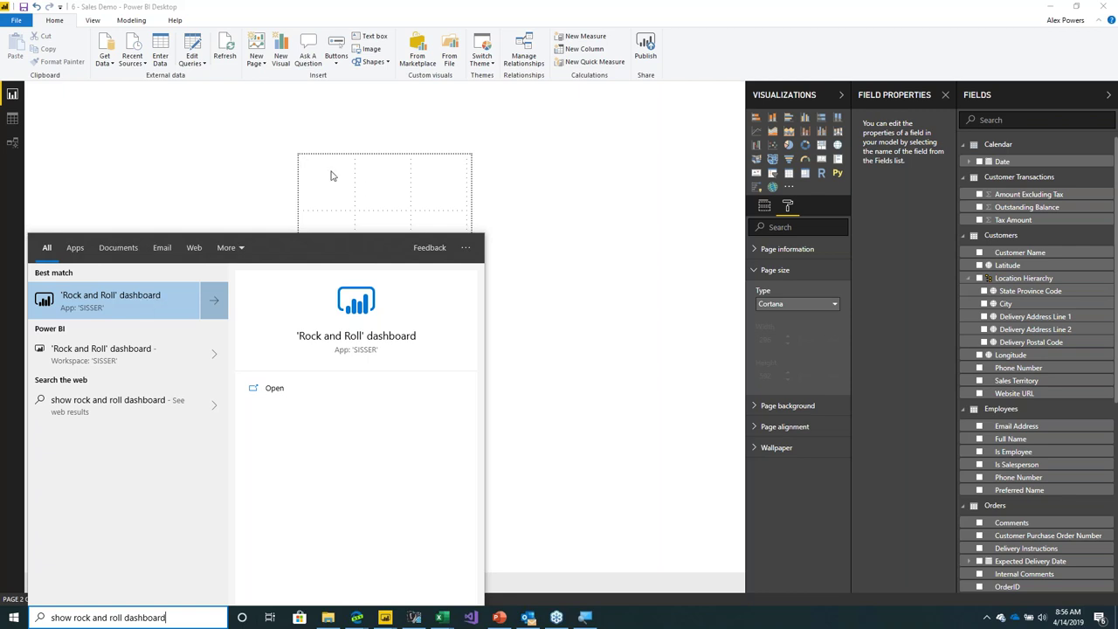
pyautogui.click(508, 265)
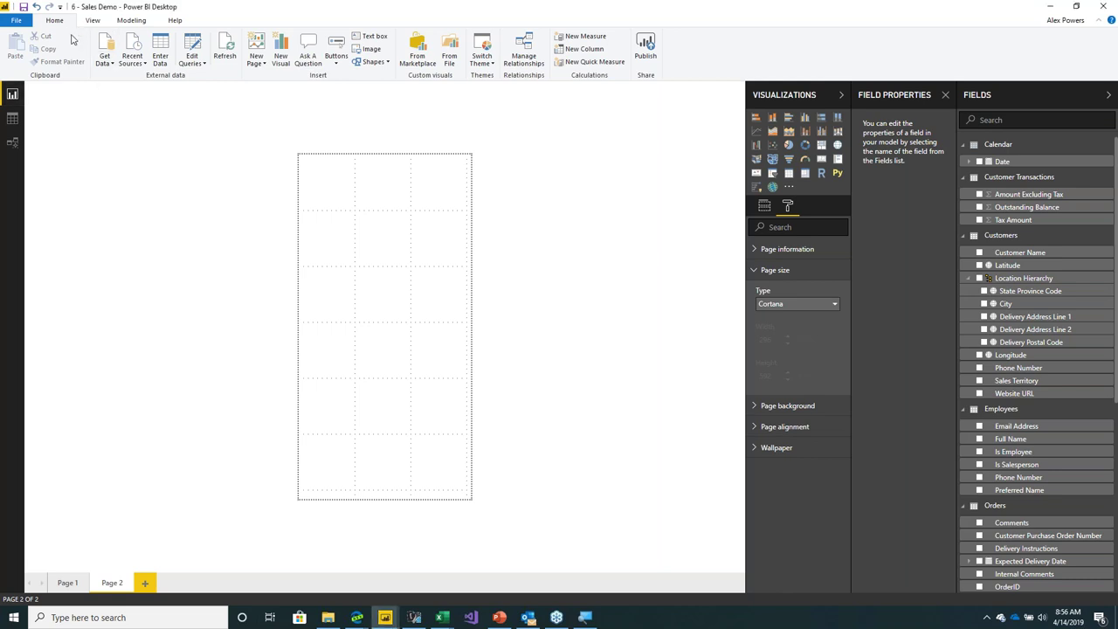
# Switch to the PowerPoint presentation, start the slide show from the End Use slide and advance to the first closing remark
pyautogui.click(499, 617)
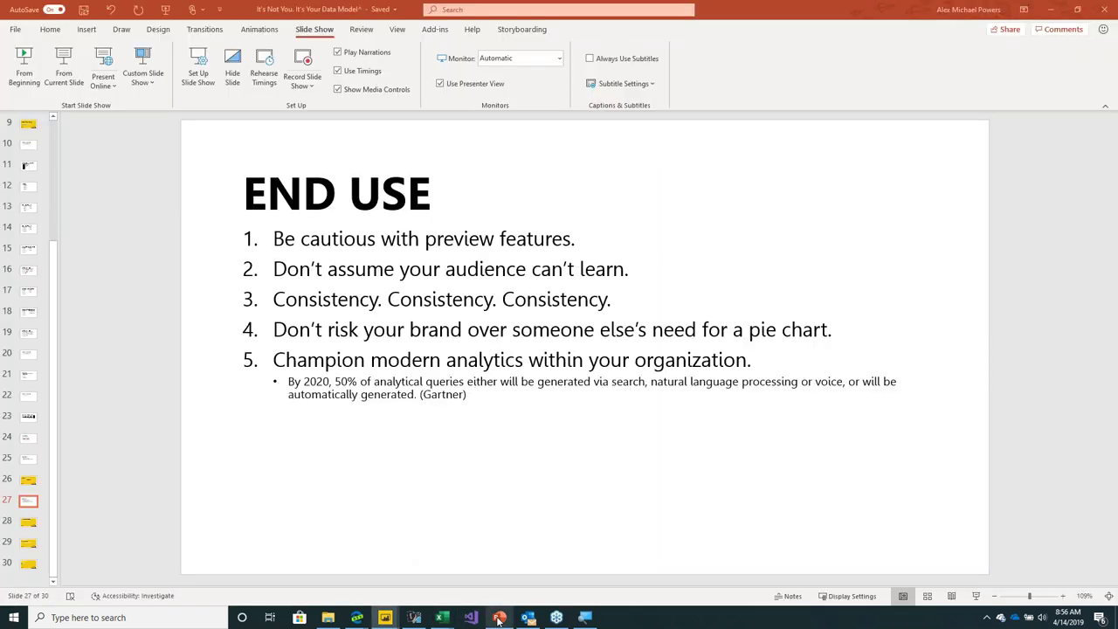
pyautogui.click(64, 75)
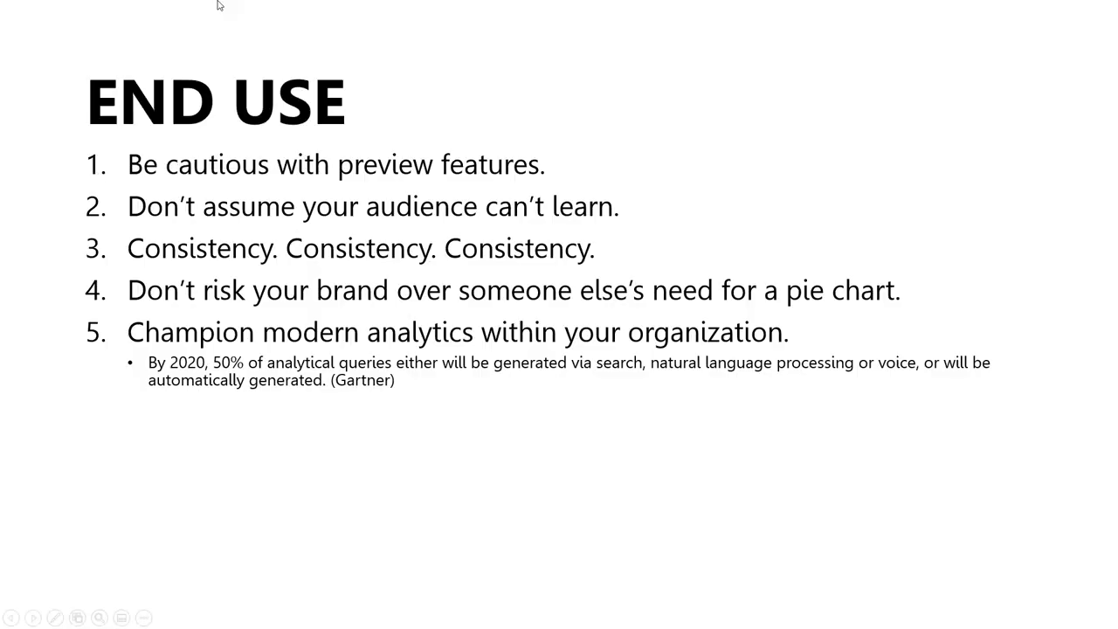
pyautogui.press('Right')
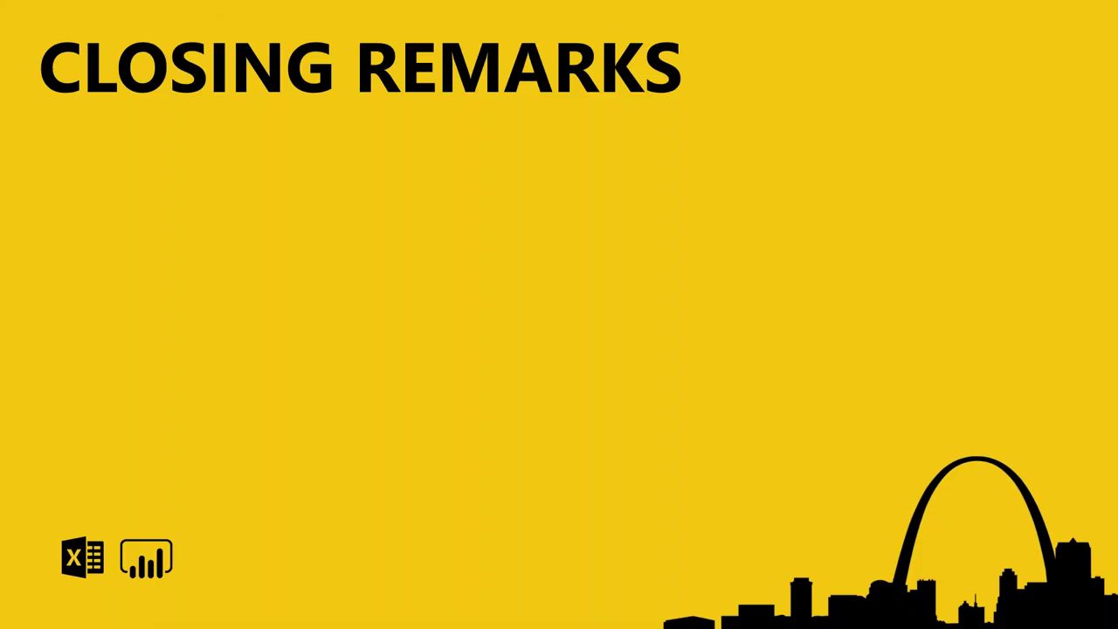
pyautogui.press('Right')
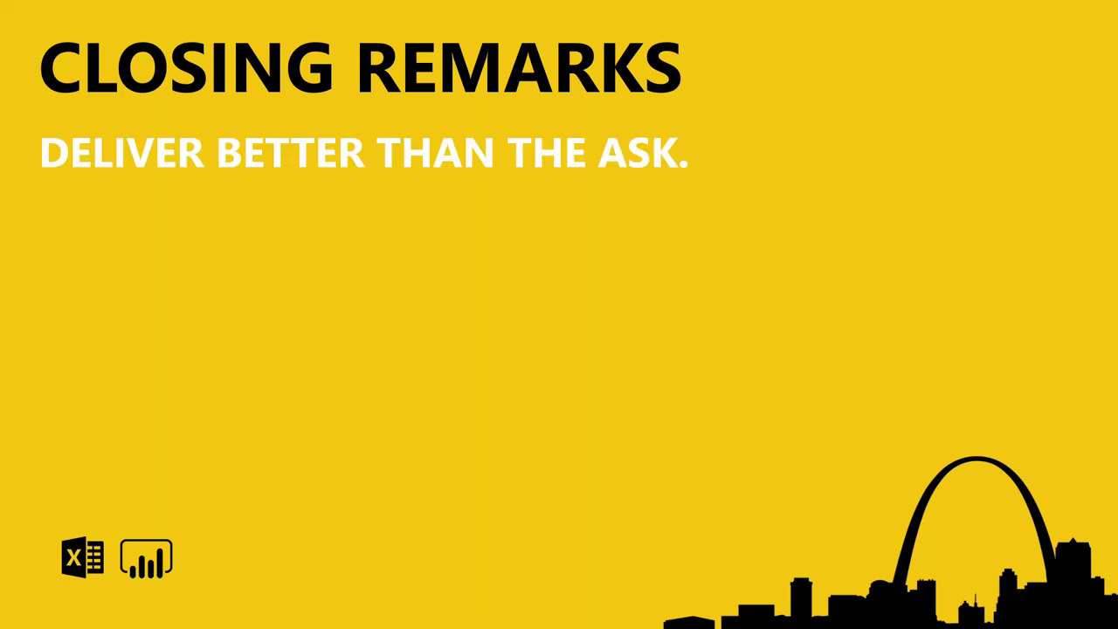